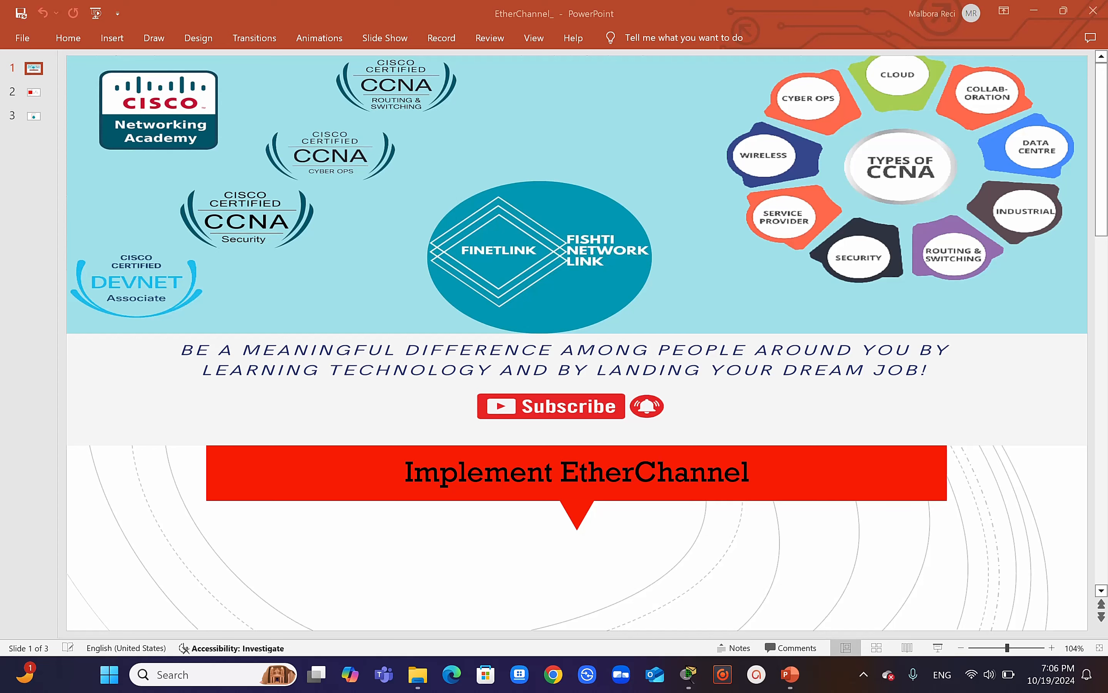
Switch to Cisco Packet Tracer and show the PT Activity instructions beside the empty drawing area of the workspace.
scroll(733, 247, "down", 4)
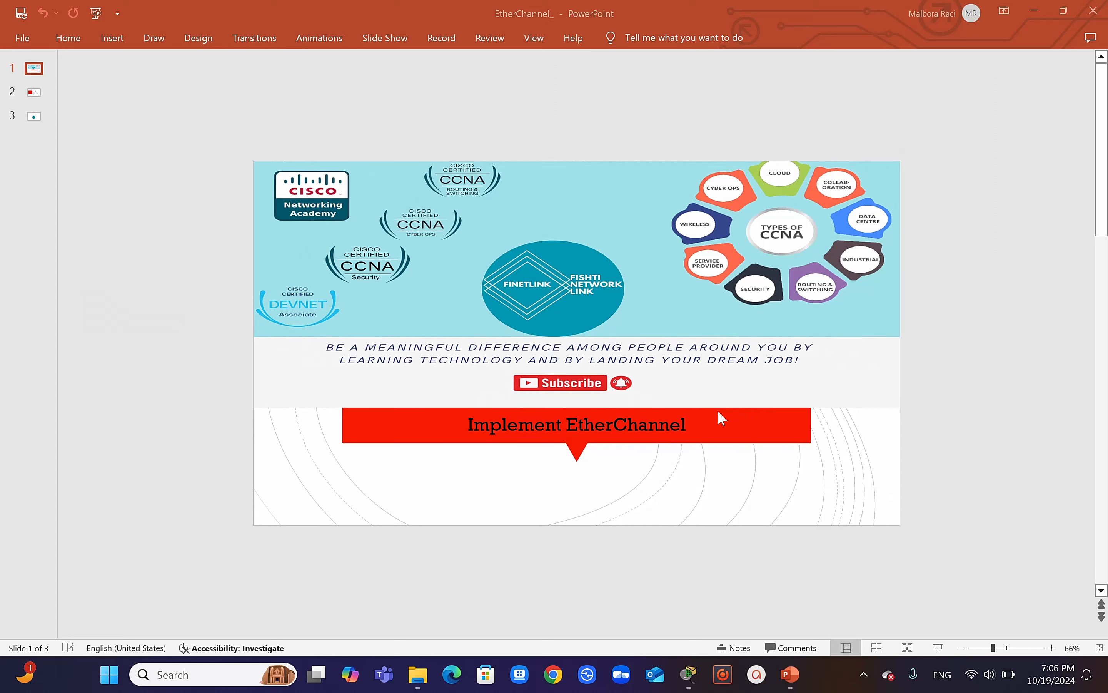
mouse_move(692, 686)
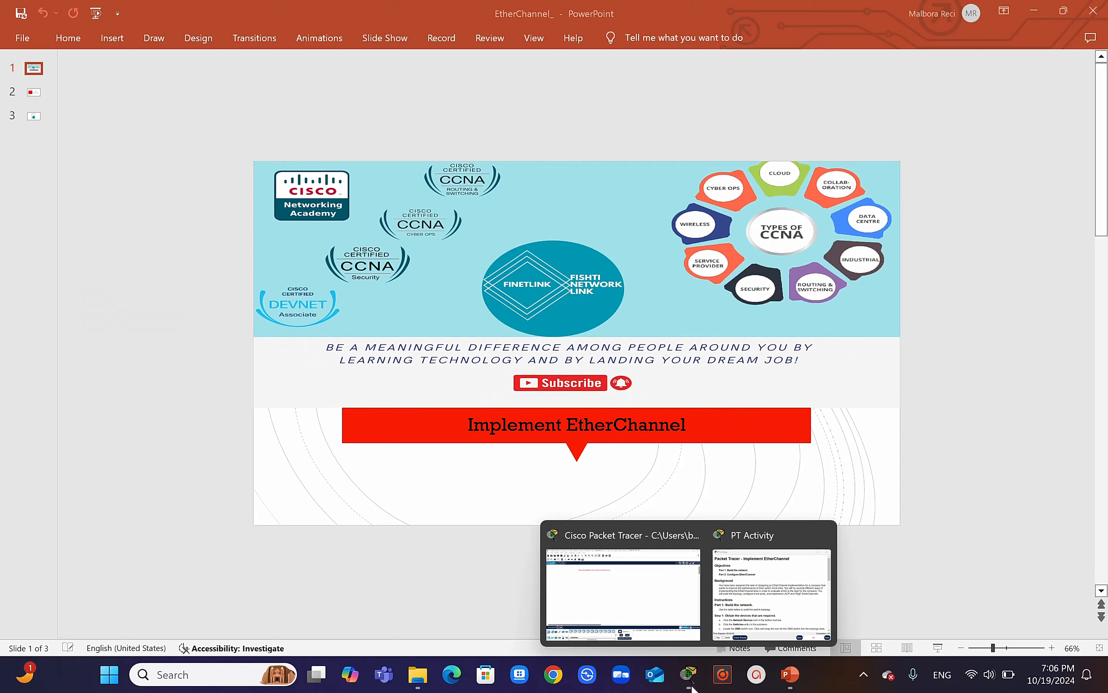
left_click(621, 620)
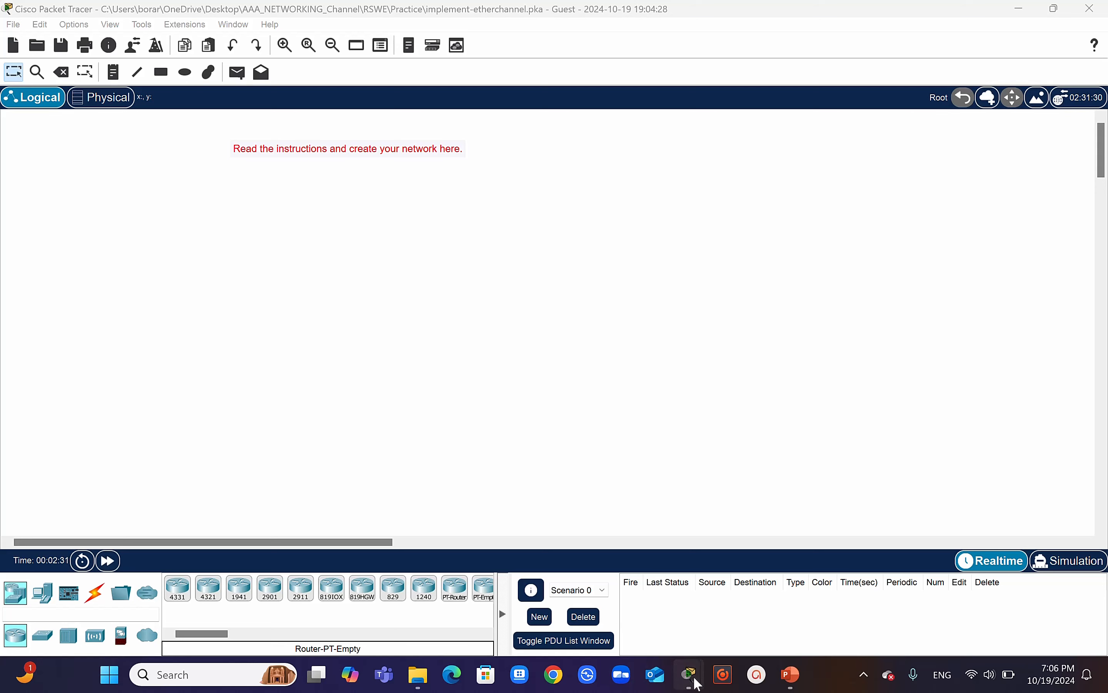
mouse_move(689, 675)
left_click(759, 611)
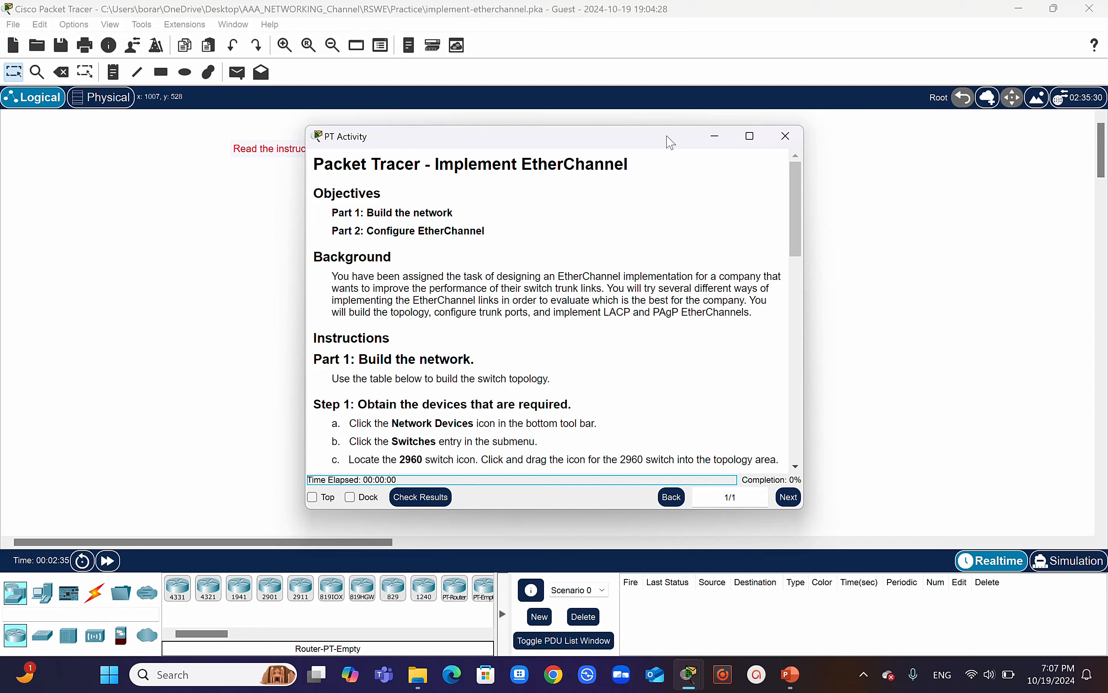
left_click_drag(670, 143, 961, 136)
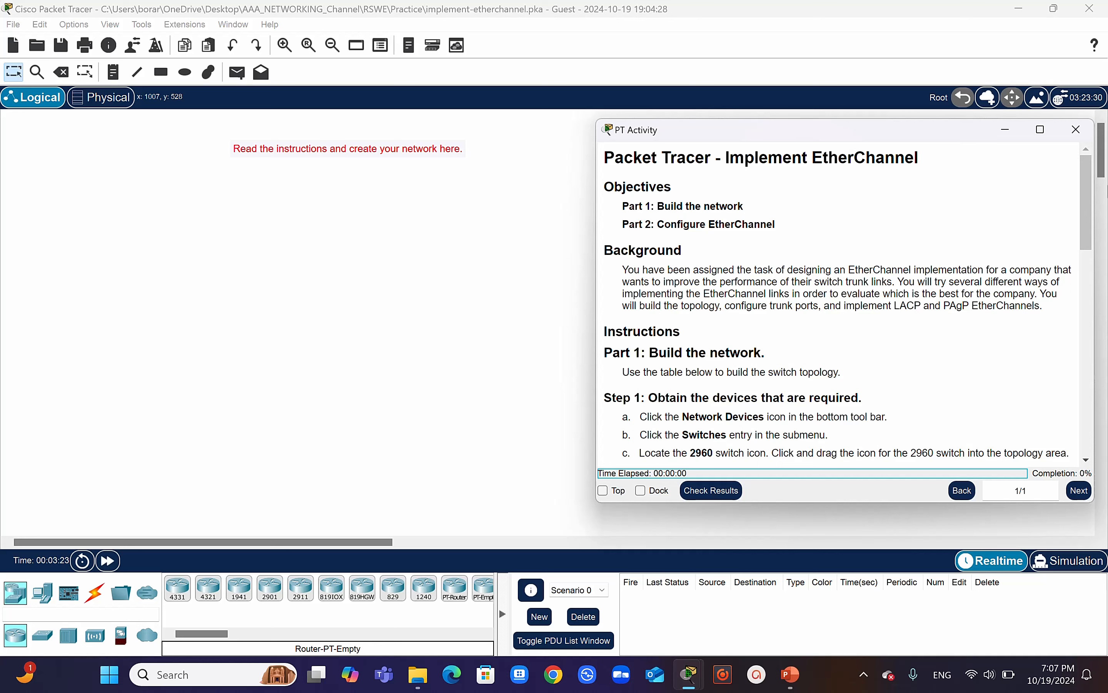
Review the activity's port connection table and its instructions for obtaining and naming the devices.
left_click_drag(1092, 178, 1104, 337)
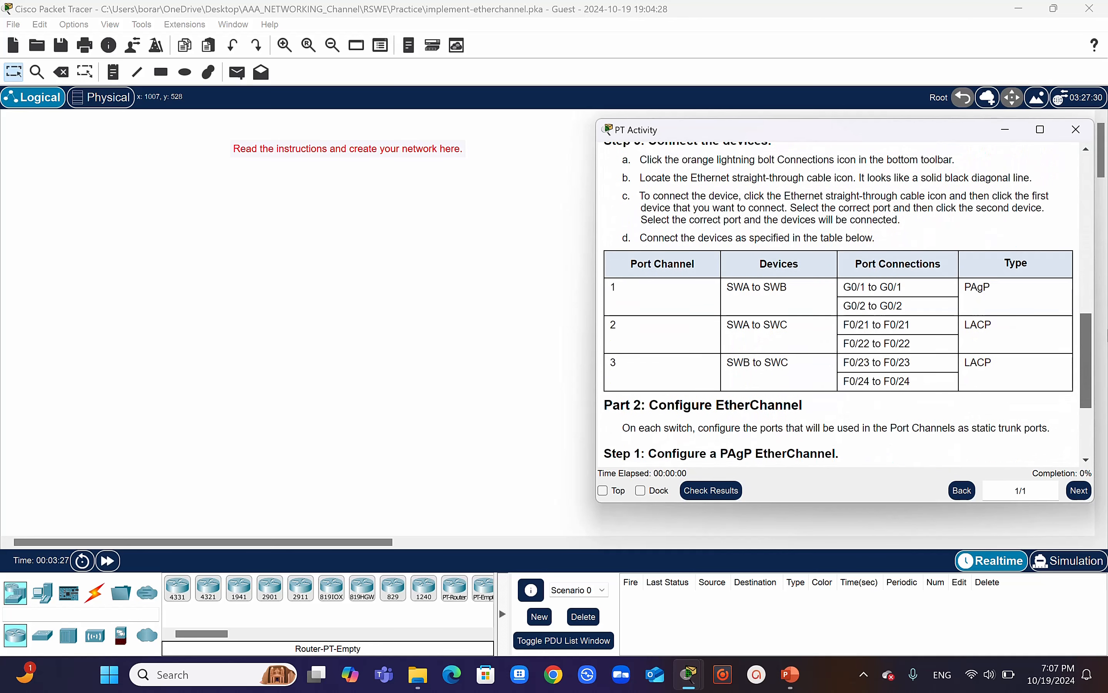
scroll(1007, 263, "down", 1)
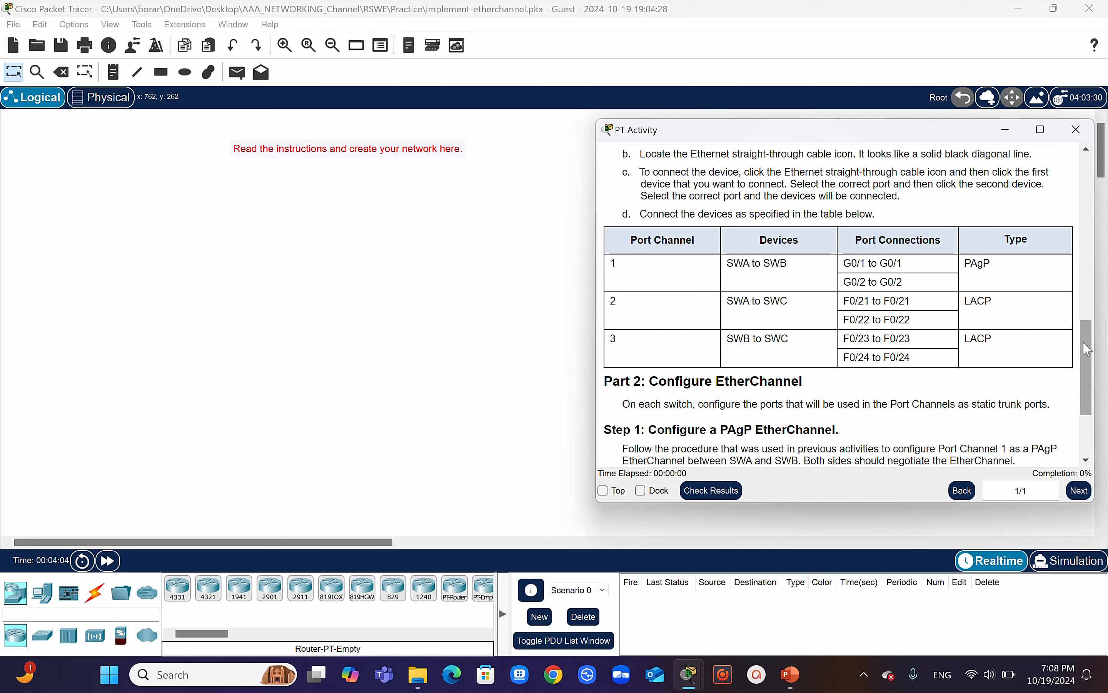
scroll(1092, 323, "up", 3)
left_click_drag(1089, 313, 1092, 240)
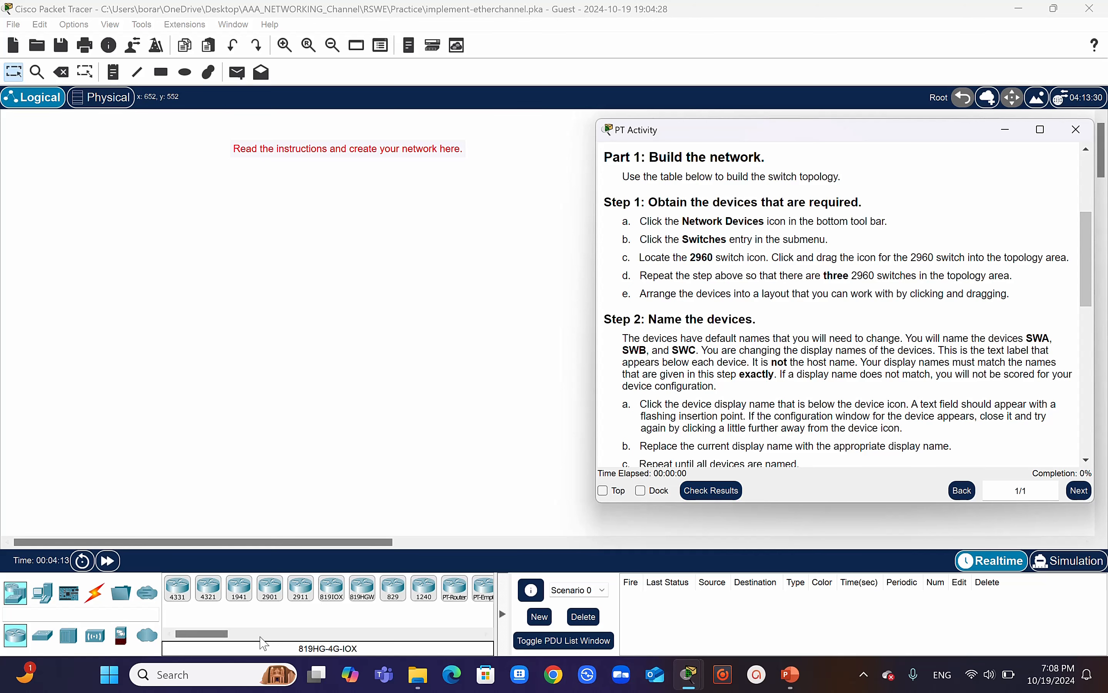
Place three 2960 switches in a triangular layout in the logical workspace.
left_click(43, 636)
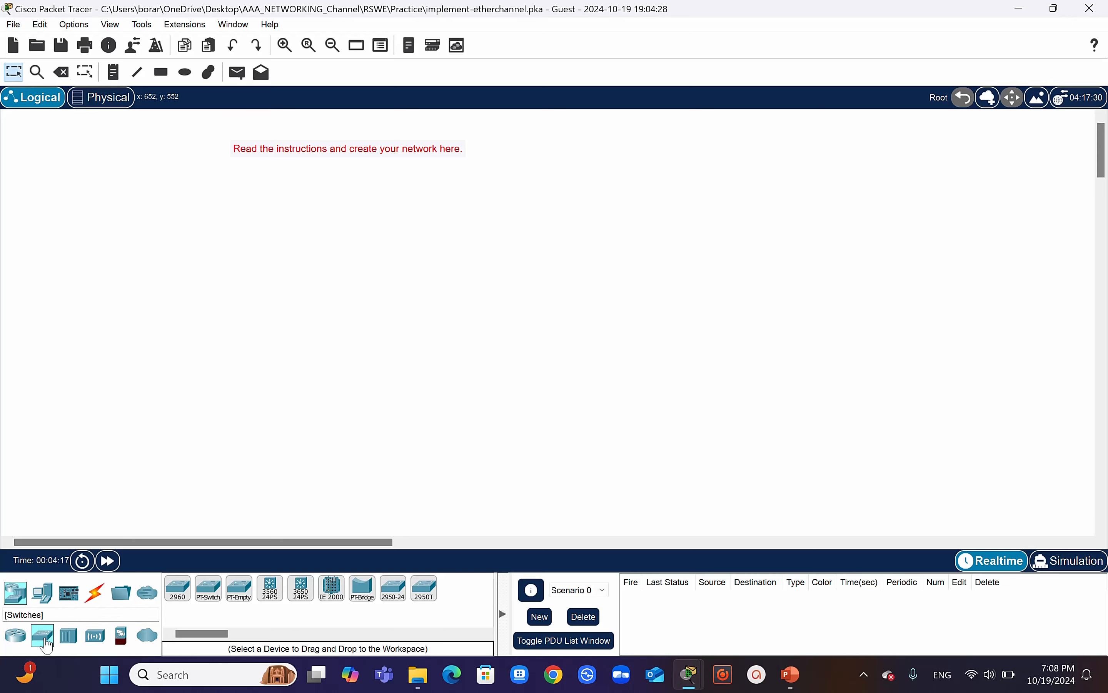
left_click(417, 674)
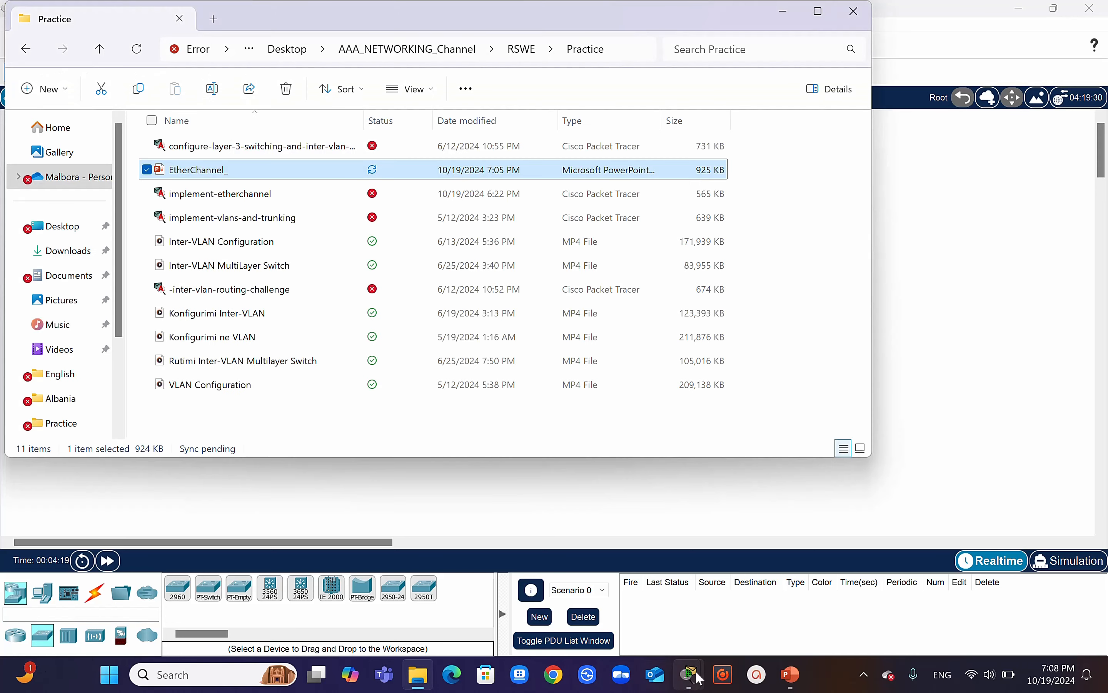
left_click(784, 11)
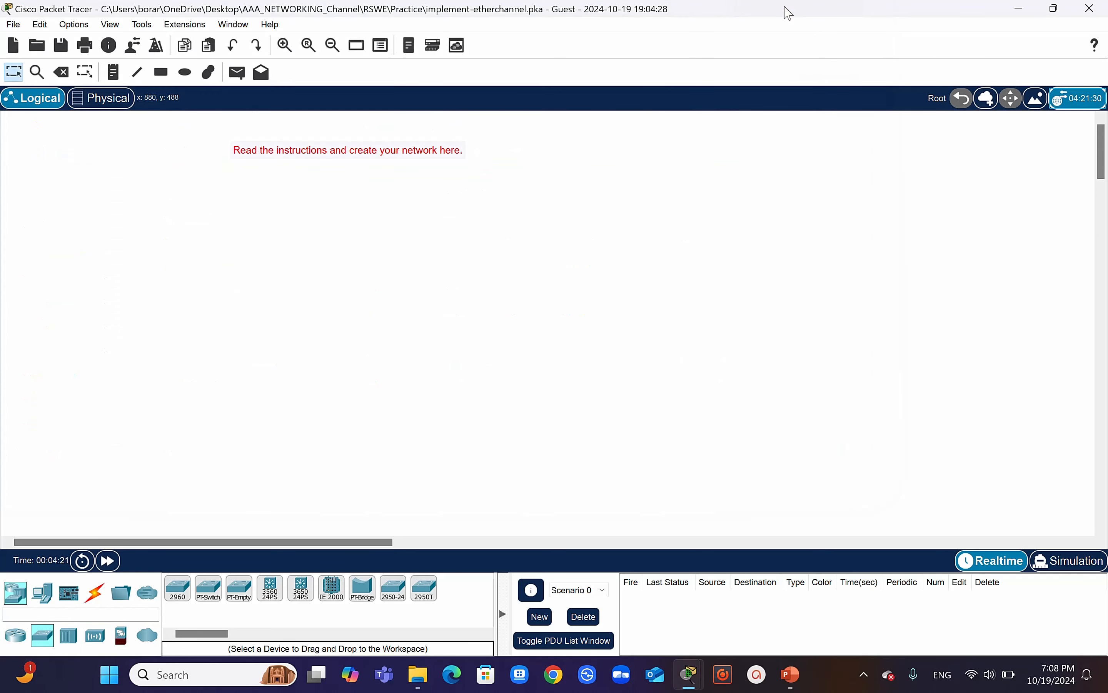
mouse_move(693, 688)
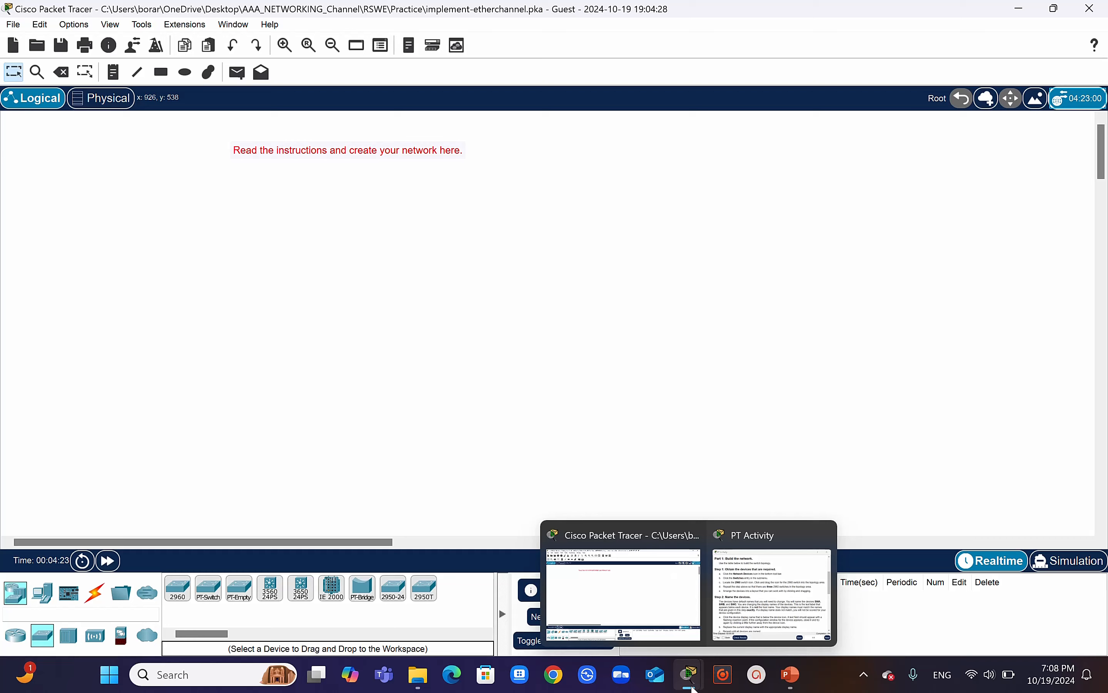
left_click(761, 600)
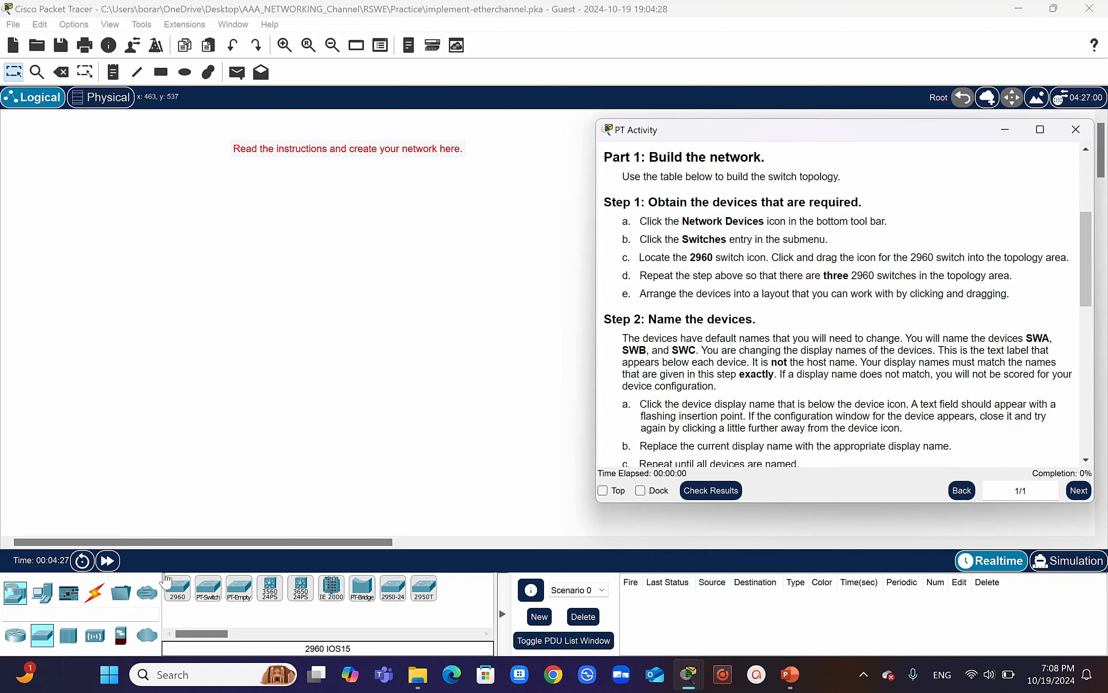
left_click_drag(177, 601, 286, 234)
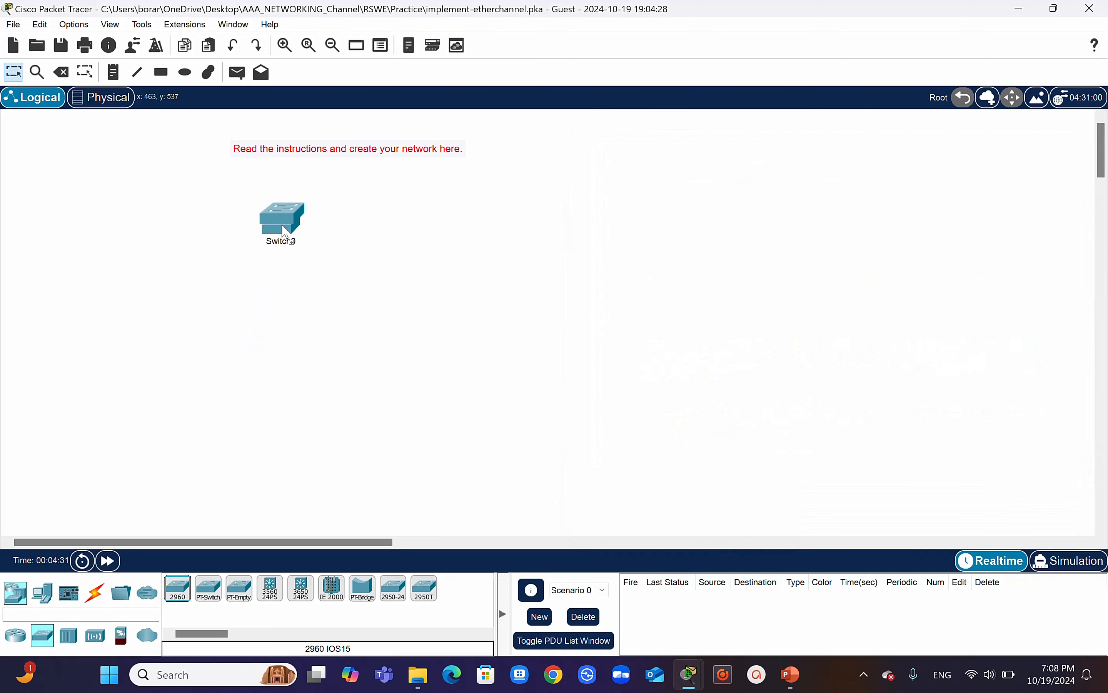
left_click_drag(178, 593, 145, 335)
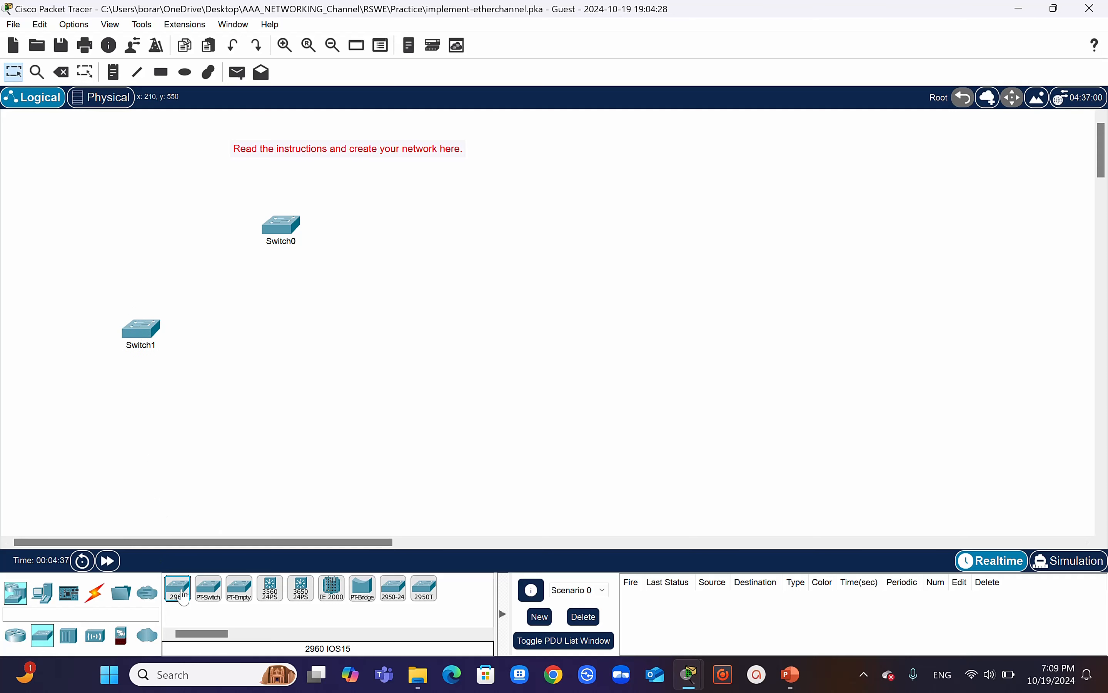
left_click_drag(183, 596, 412, 349)
Rename the display names of the switches Switch0, Switch1 and Switch2 as SWA, SWB and SWC.
left_click(286, 244)
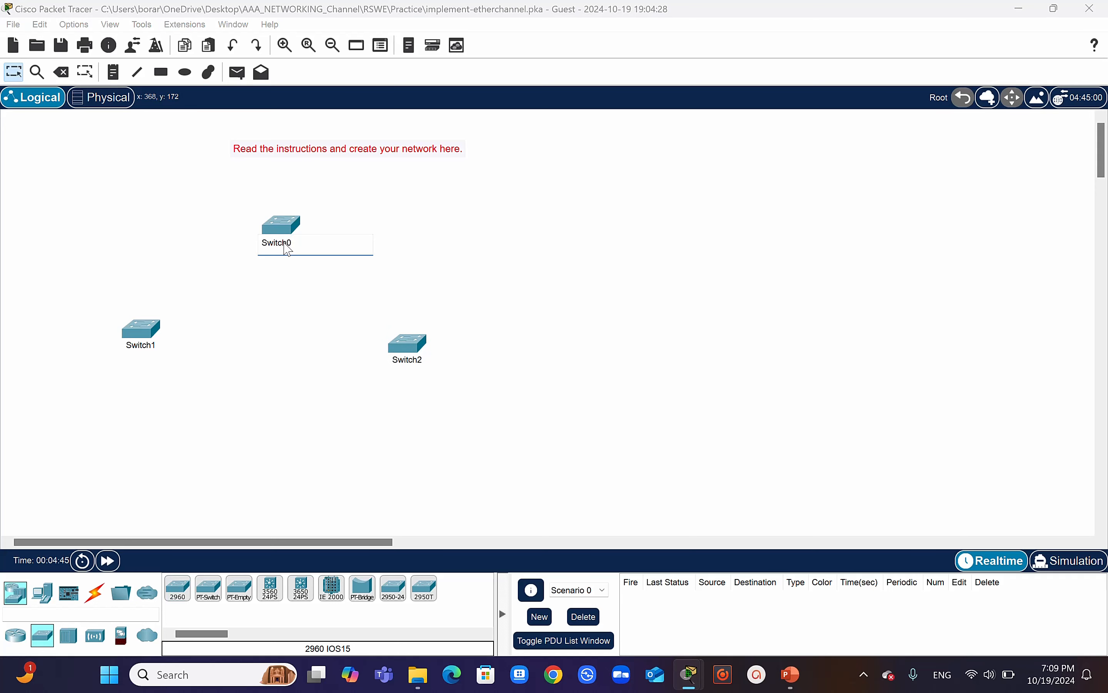
double_click(285, 243)
type("SWA")
left_click(150, 348)
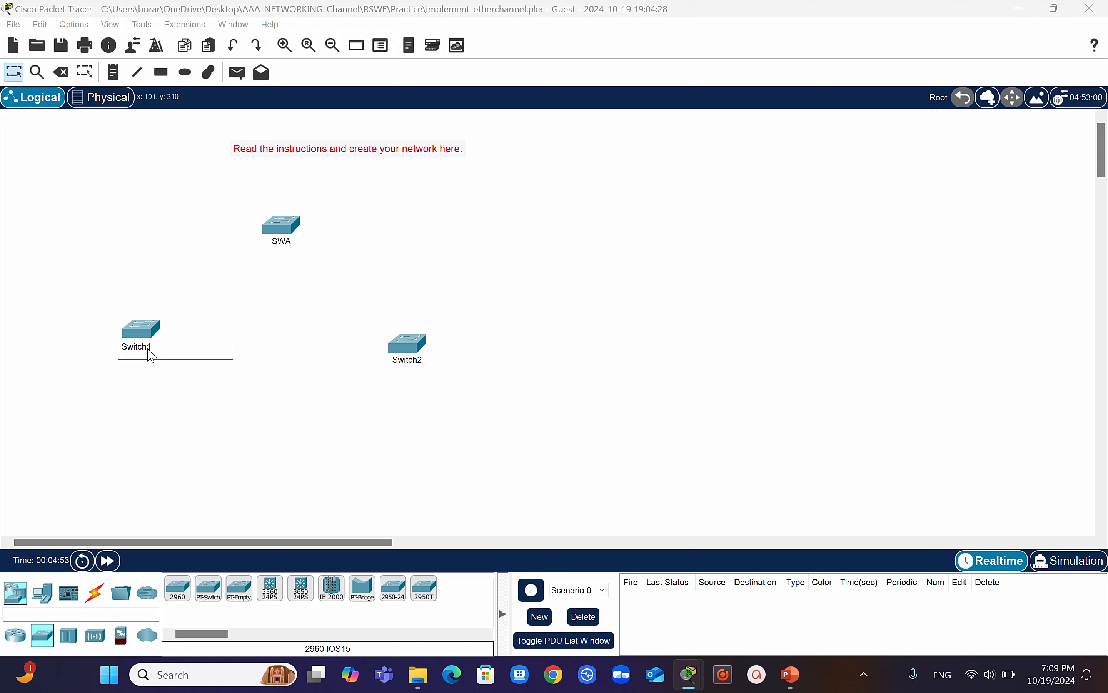
type("A")
double_click(150, 349)
type("SWB")
left_click(422, 362)
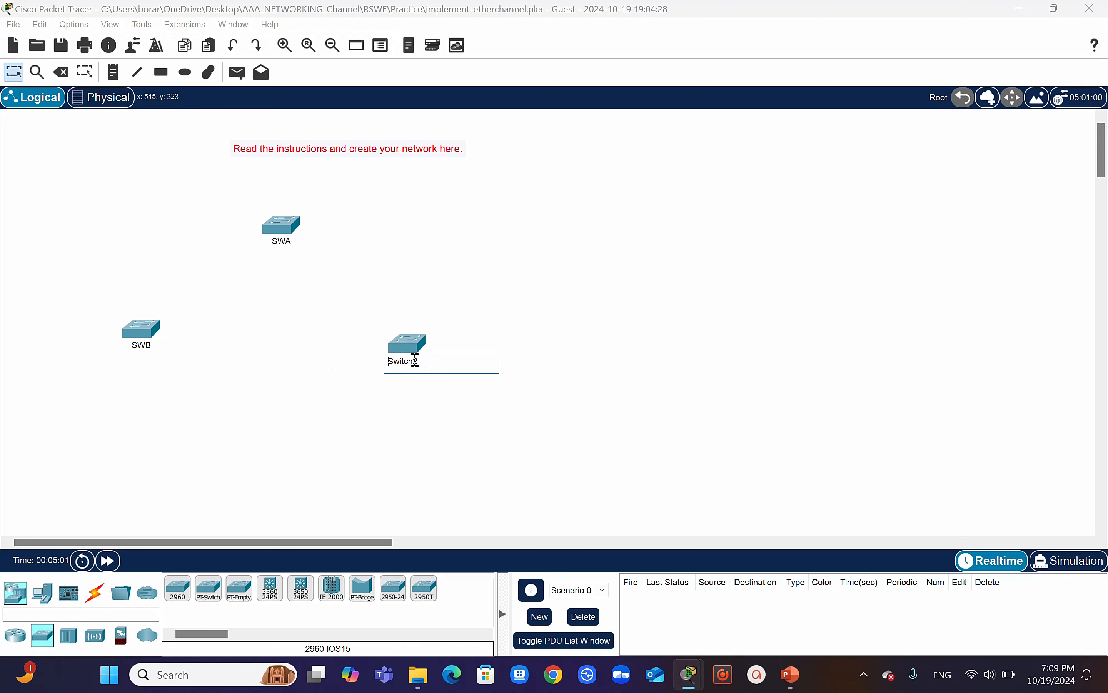
double_click(415, 361)
type("SWC")
left_click(357, 404)
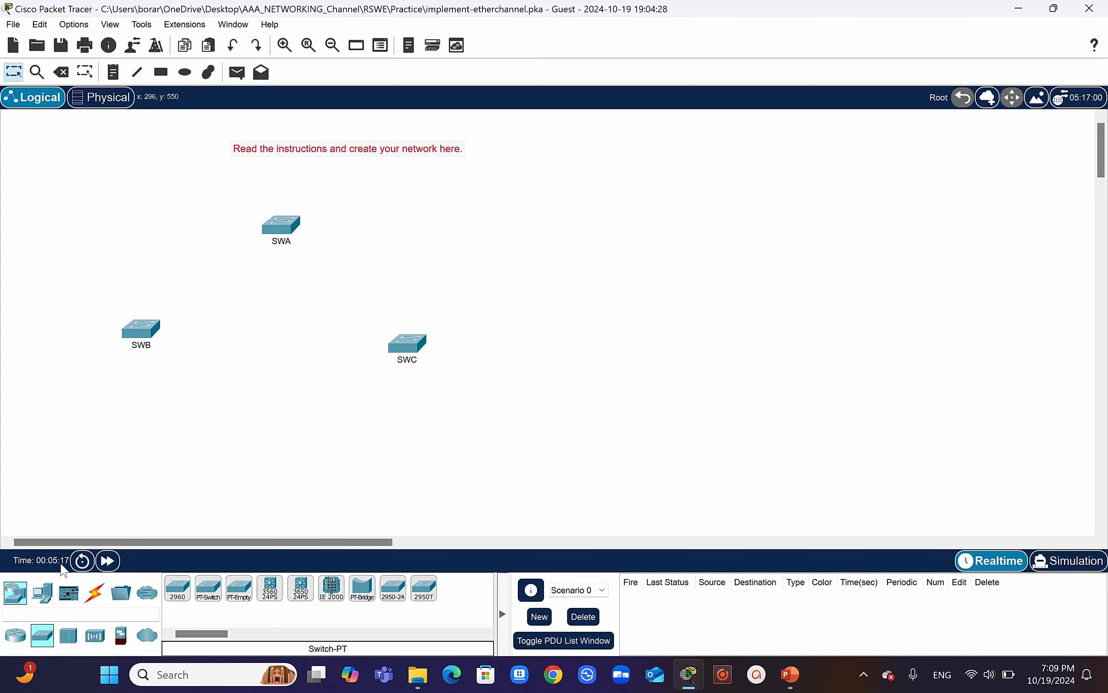
Following the activity's connection table, connect SWA GigabitEthernet0/1 to SWB GigabitEthernet0/1 with a copper straight-through cable.
left_click(97, 594)
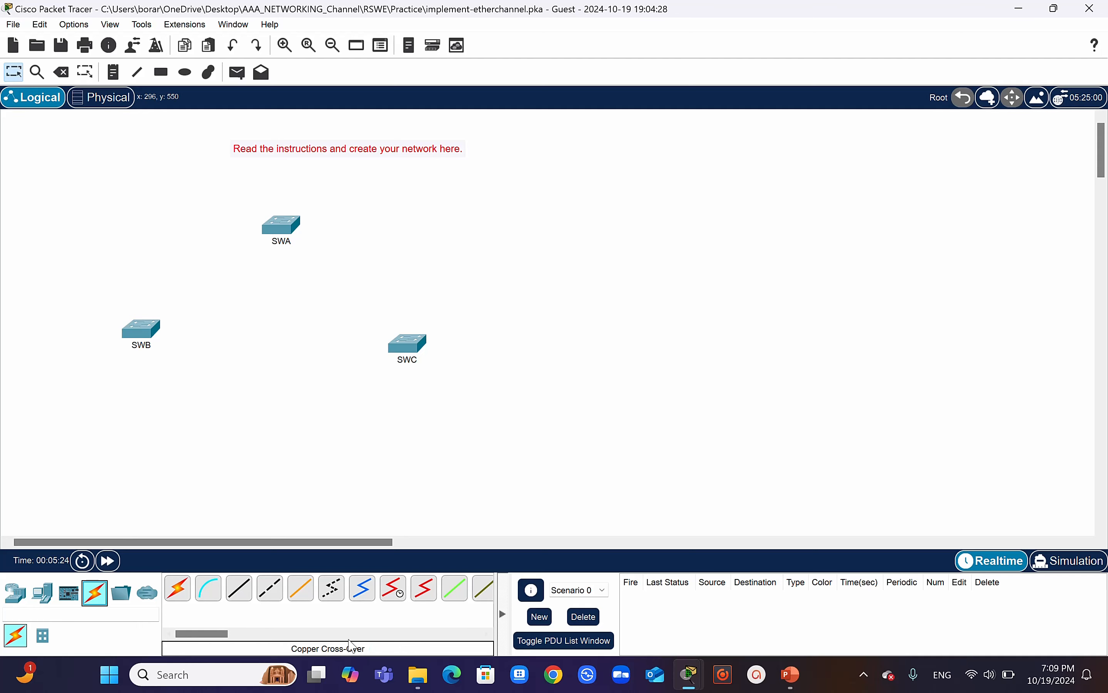
left_click(588, 675)
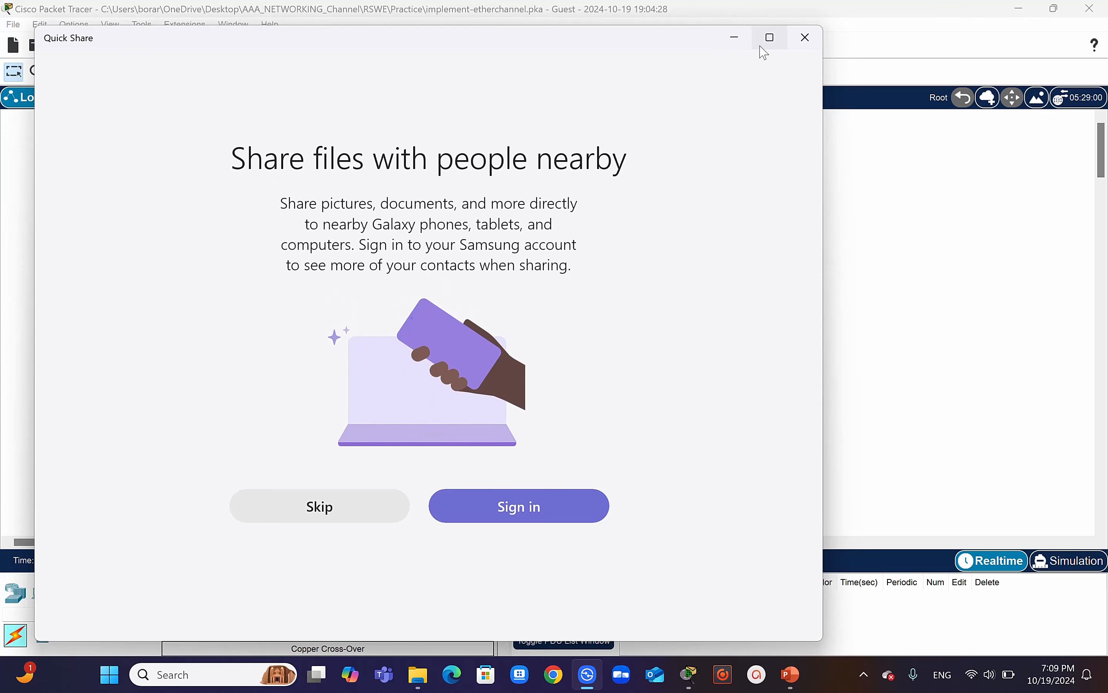
left_click(806, 38)
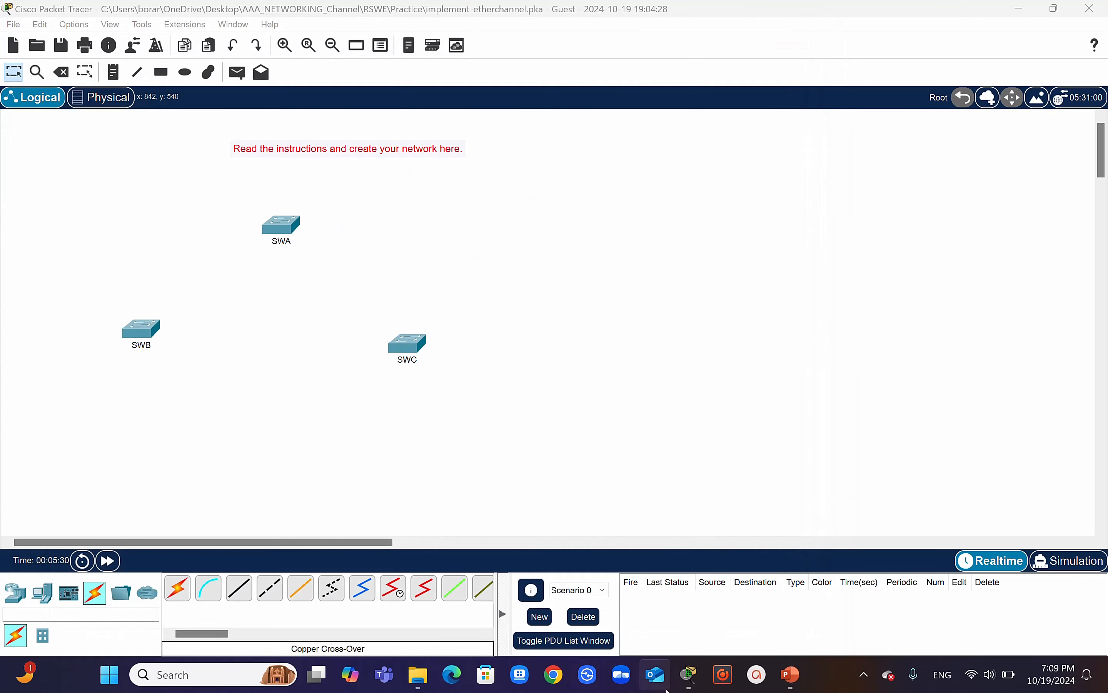
mouse_move(690, 676)
left_click(768, 573)
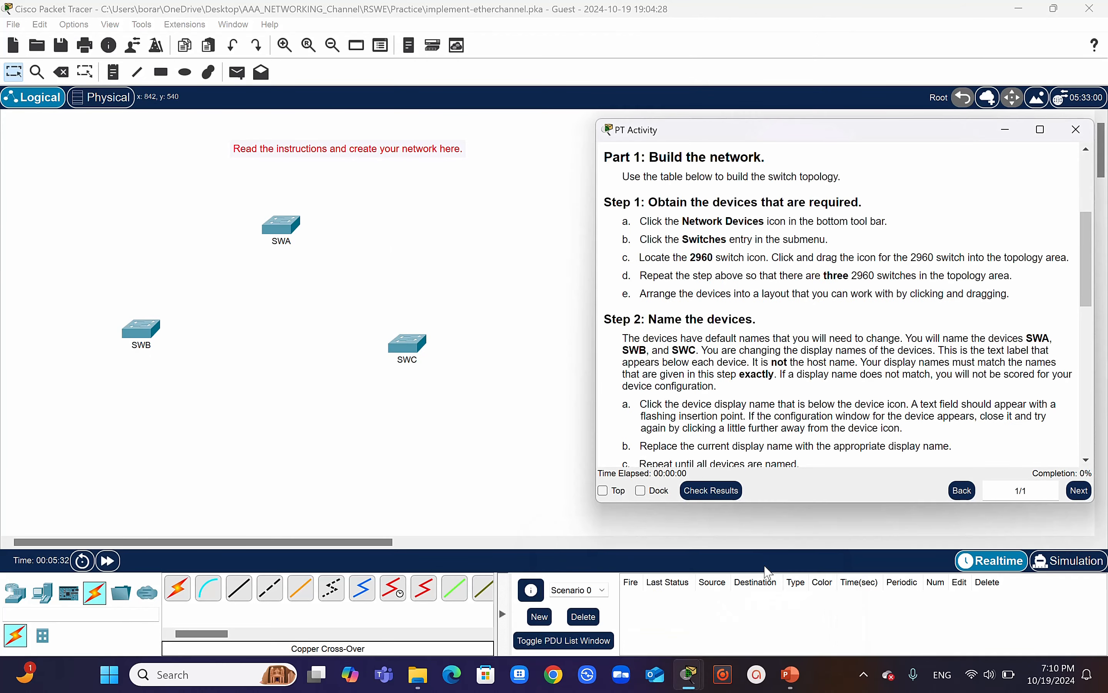
left_click_drag(1093, 250, 1093, 349)
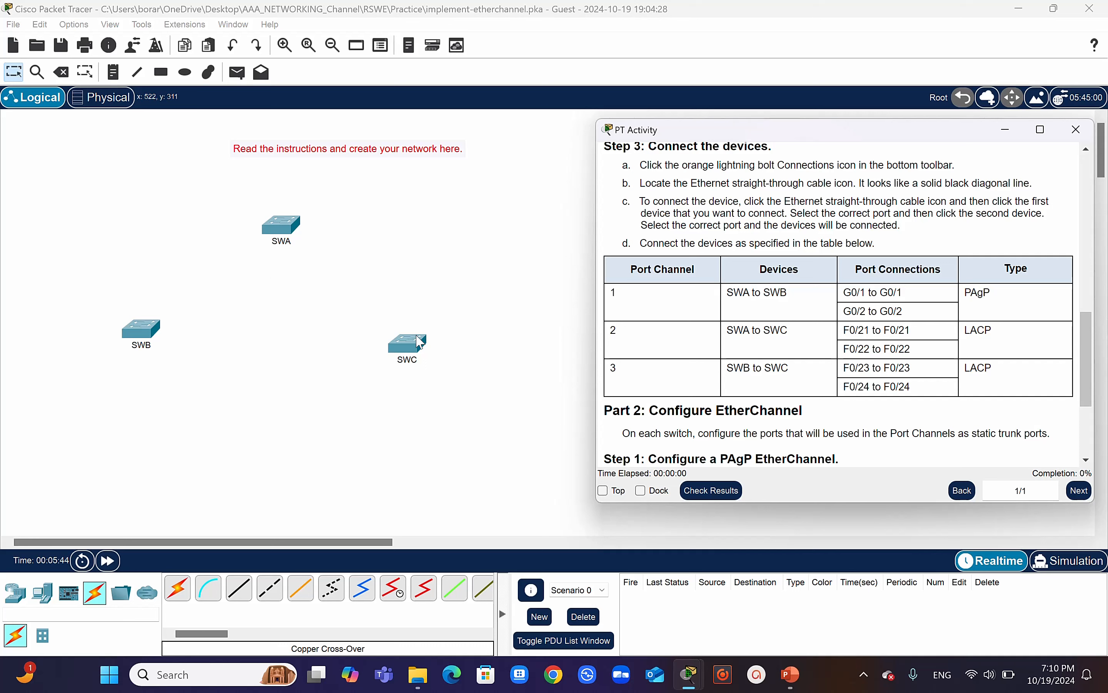
left_click(239, 588)
left_click(270, 229)
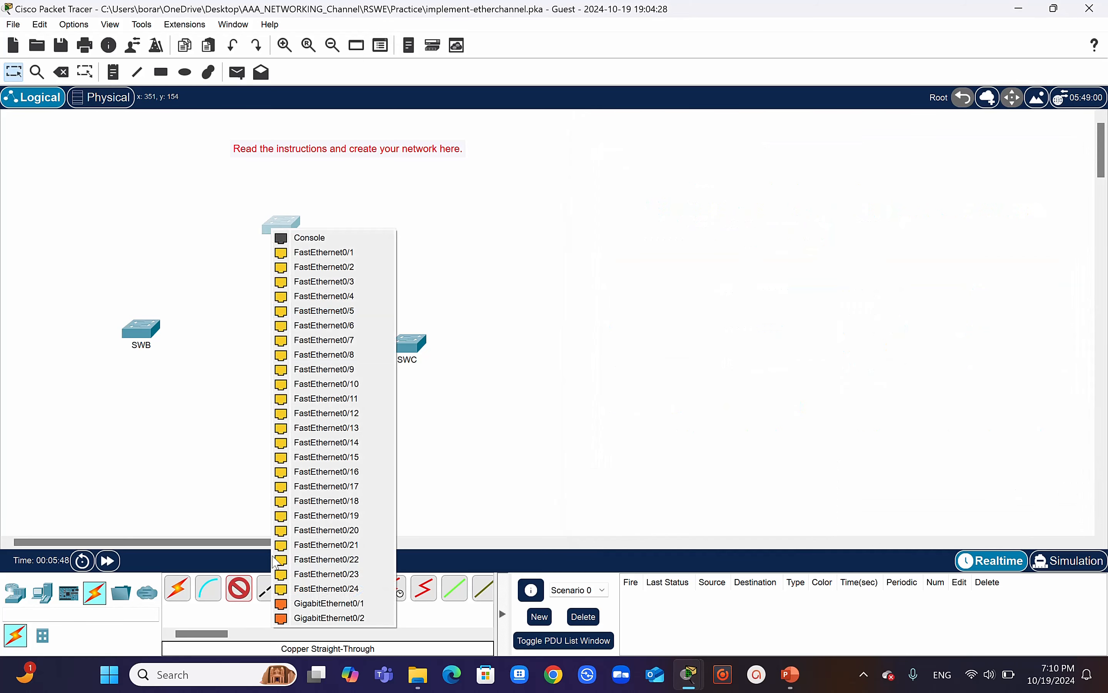
left_click(357, 603)
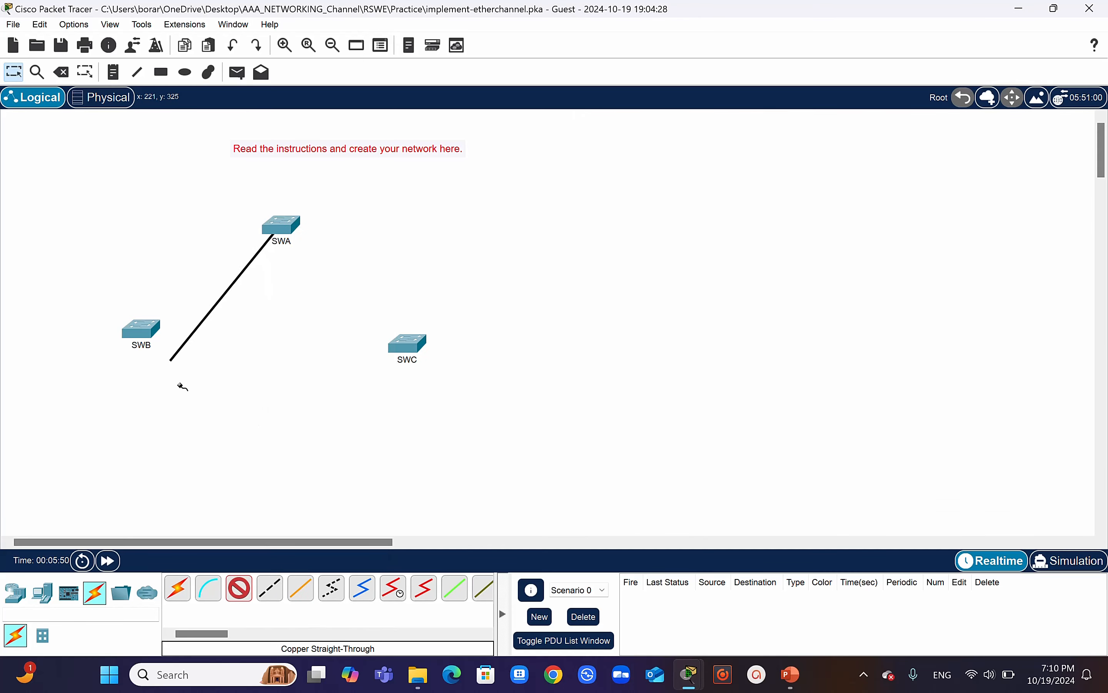
left_click(150, 325)
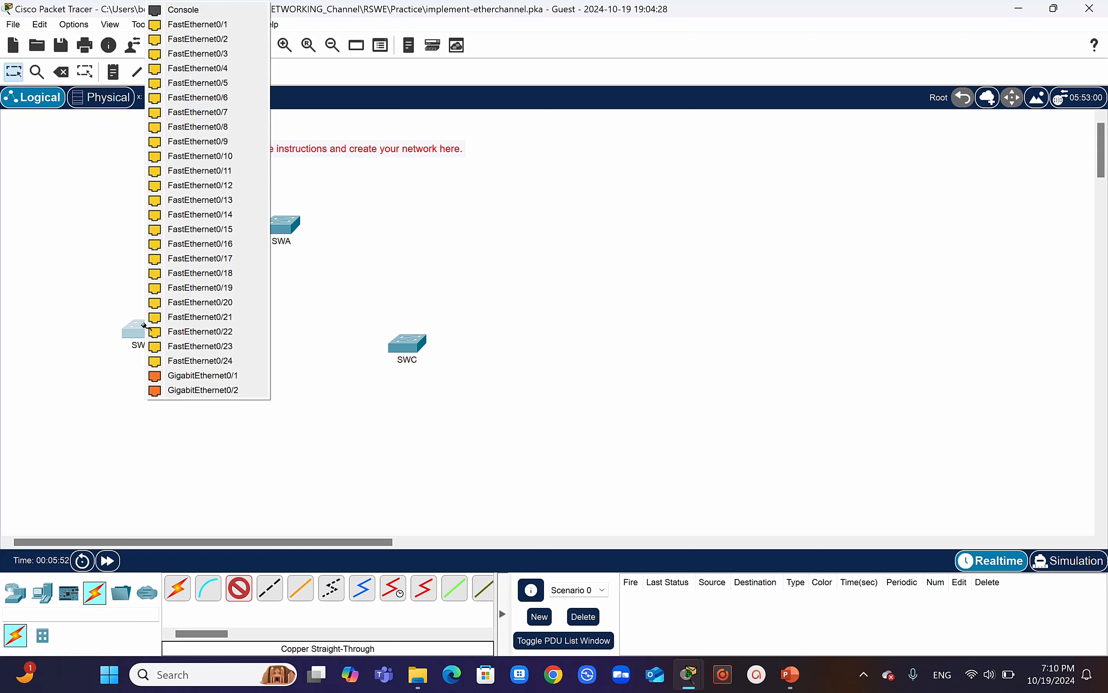
left_click(203, 376)
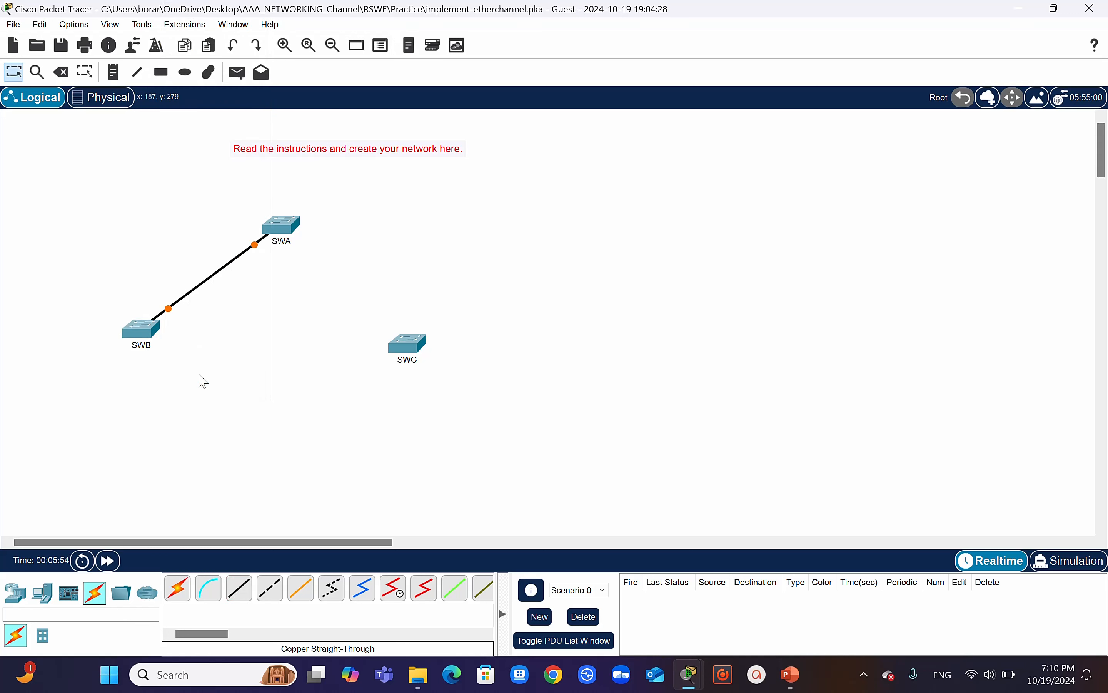
Add a second copper straight-through cable from SWA GigabitEthernet0/2 to SWB GigabitEthernet0/2.
left_click(239, 588)
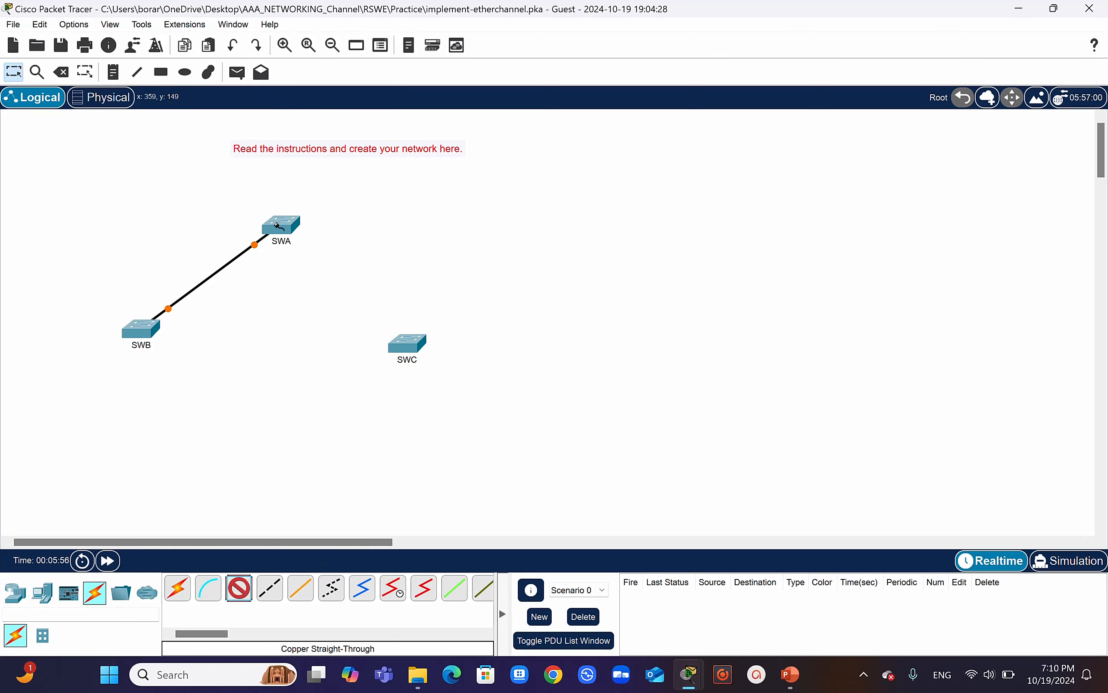
left_click(278, 224)
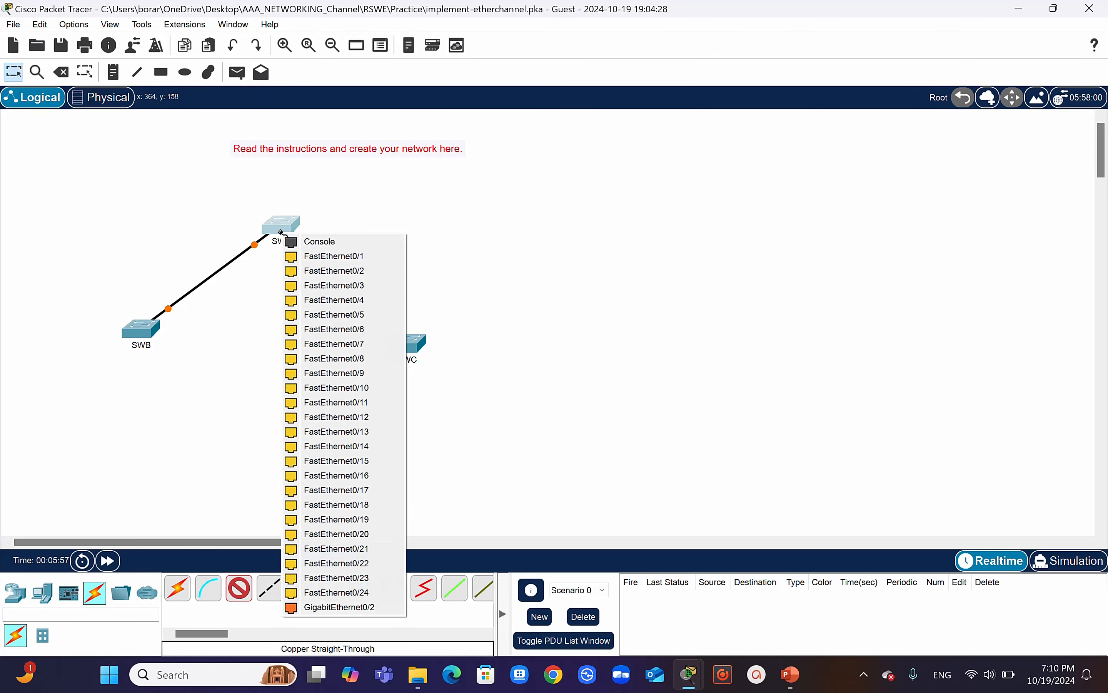
left_click(357, 592)
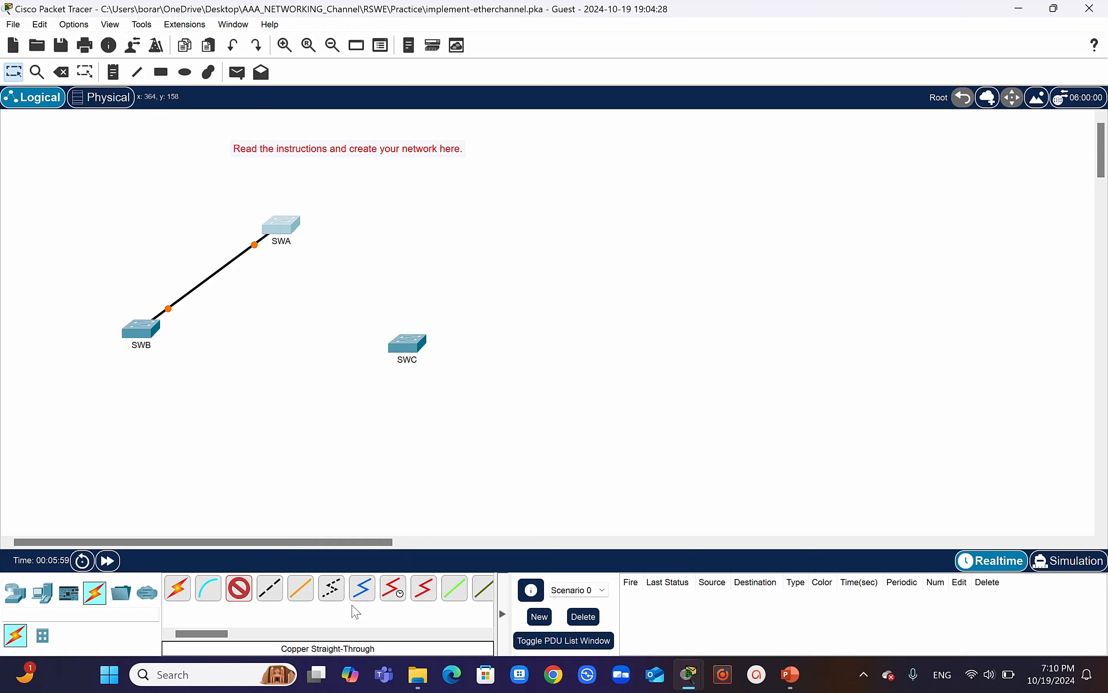
left_click(148, 326)
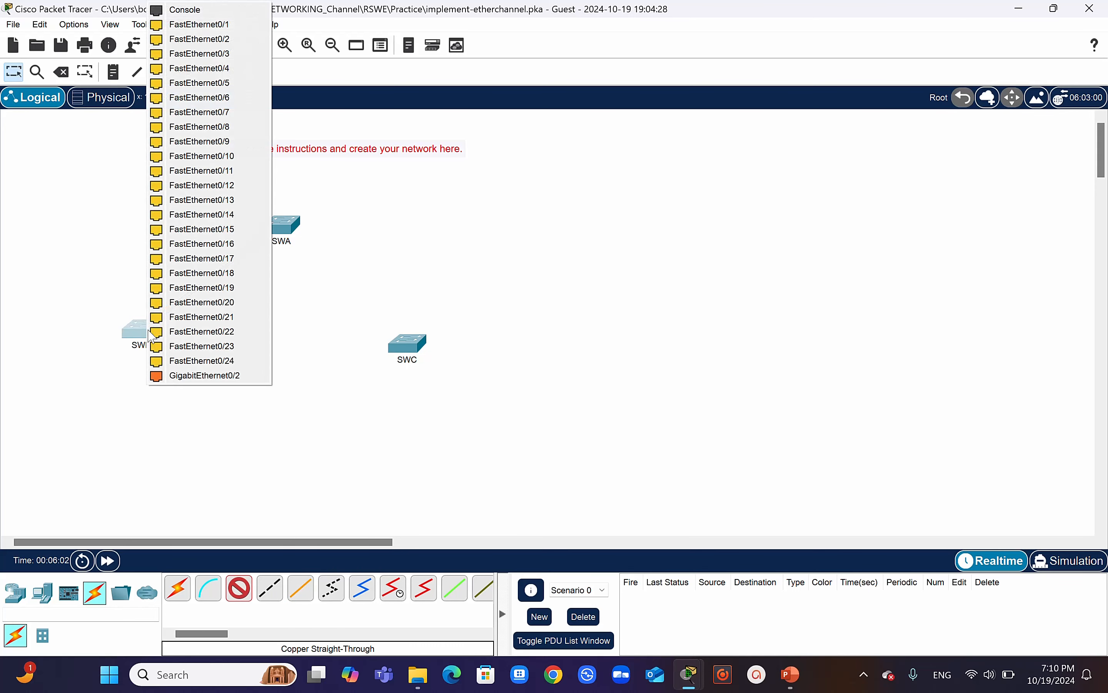
left_click(200, 376)
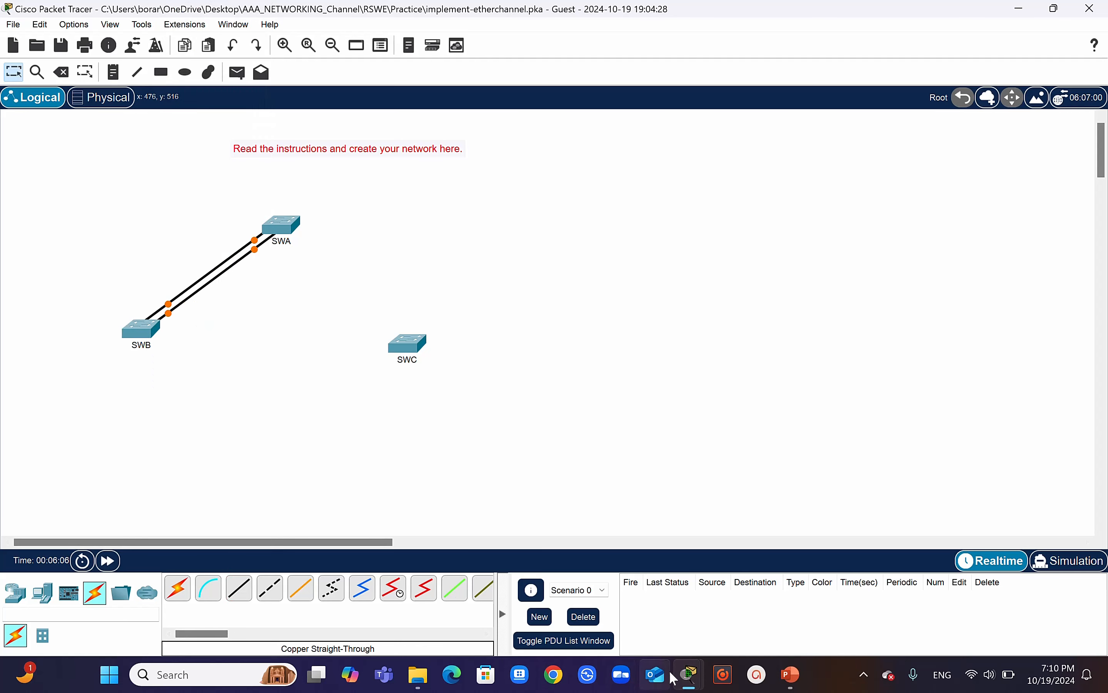
Following the activity's connection table, connect SWA FastEthernet0/21 to SWC FastEthernet0/21 with a copper straight-through cable.
mouse_move(688, 673)
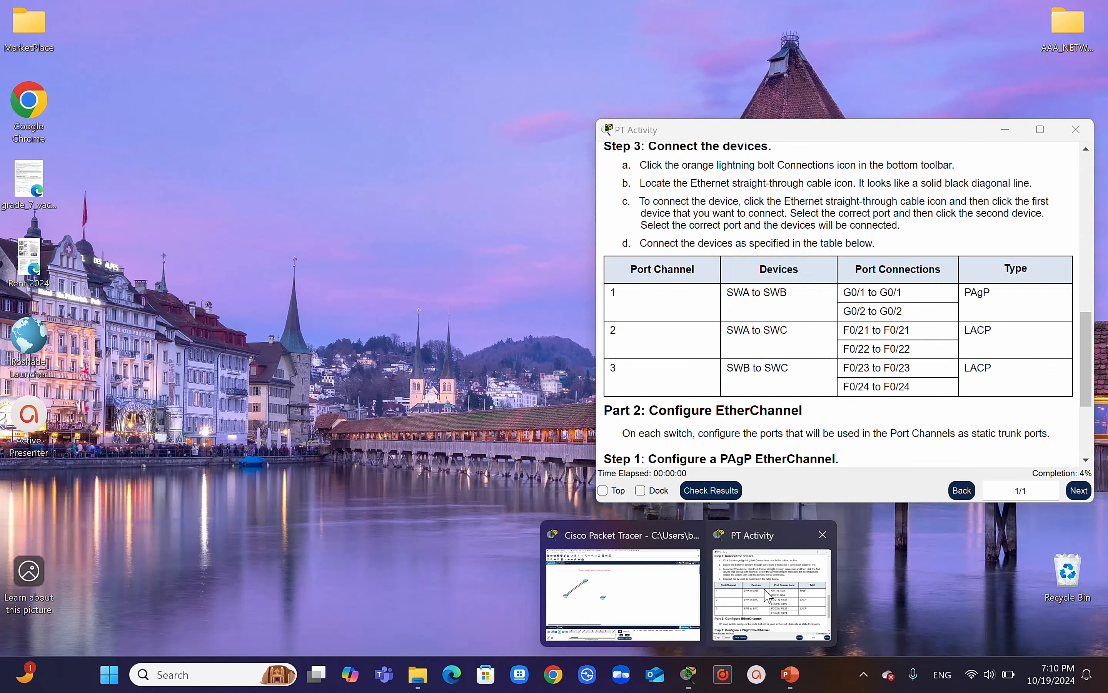
left_click(769, 594)
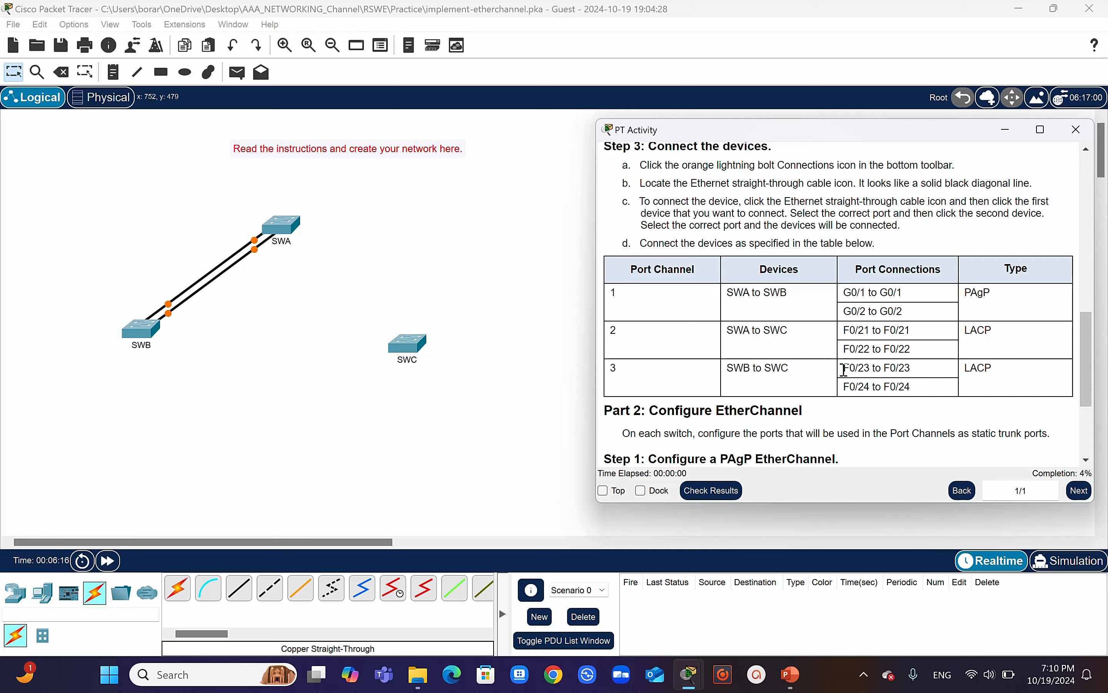
left_click(239, 588)
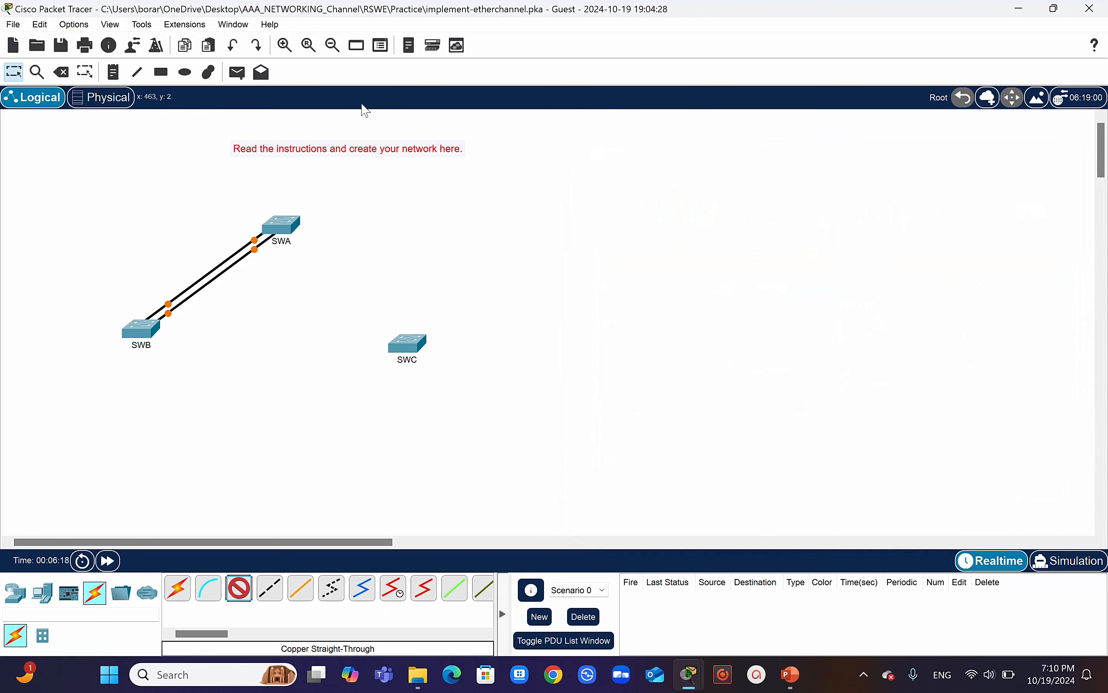
left_click(289, 226)
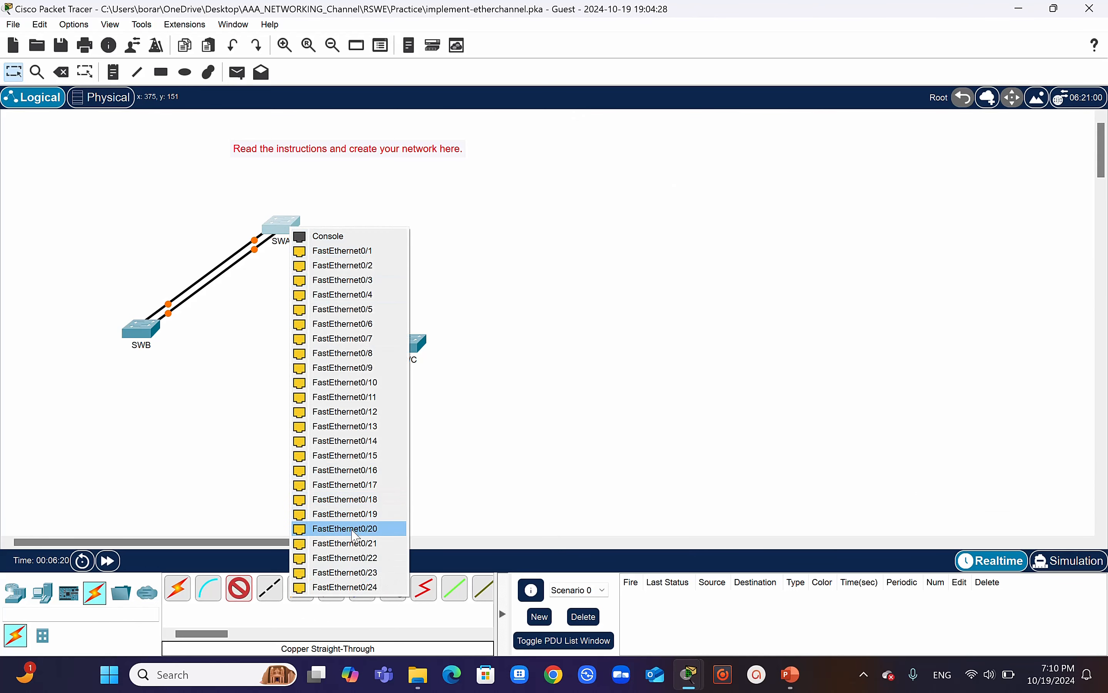
left_click(345, 543)
left_click(406, 343)
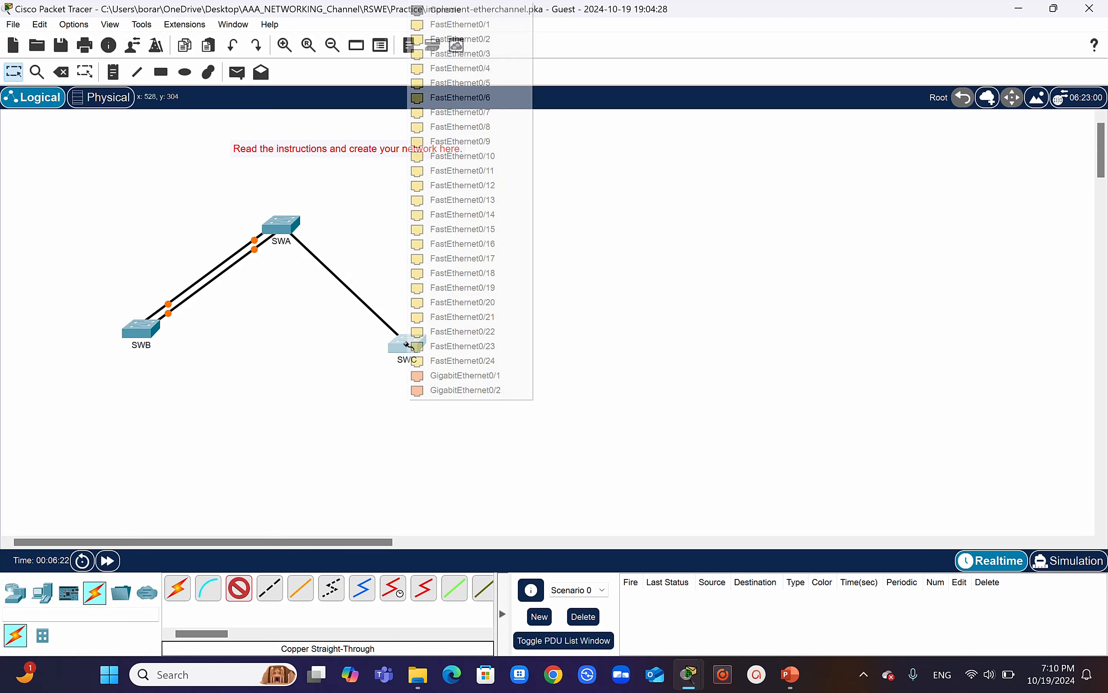
left_click(488, 318)
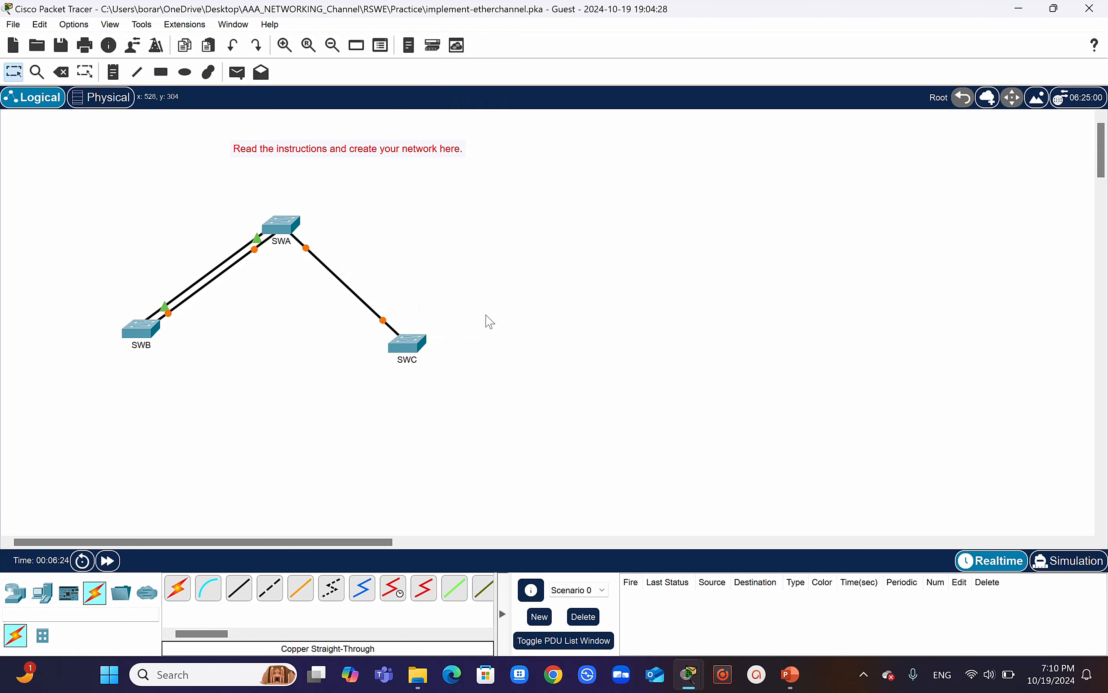
Add a second copper straight-through cable from SWA FastEthernet0/22 to SWC FastEthernet0/22.
left_click(234, 596)
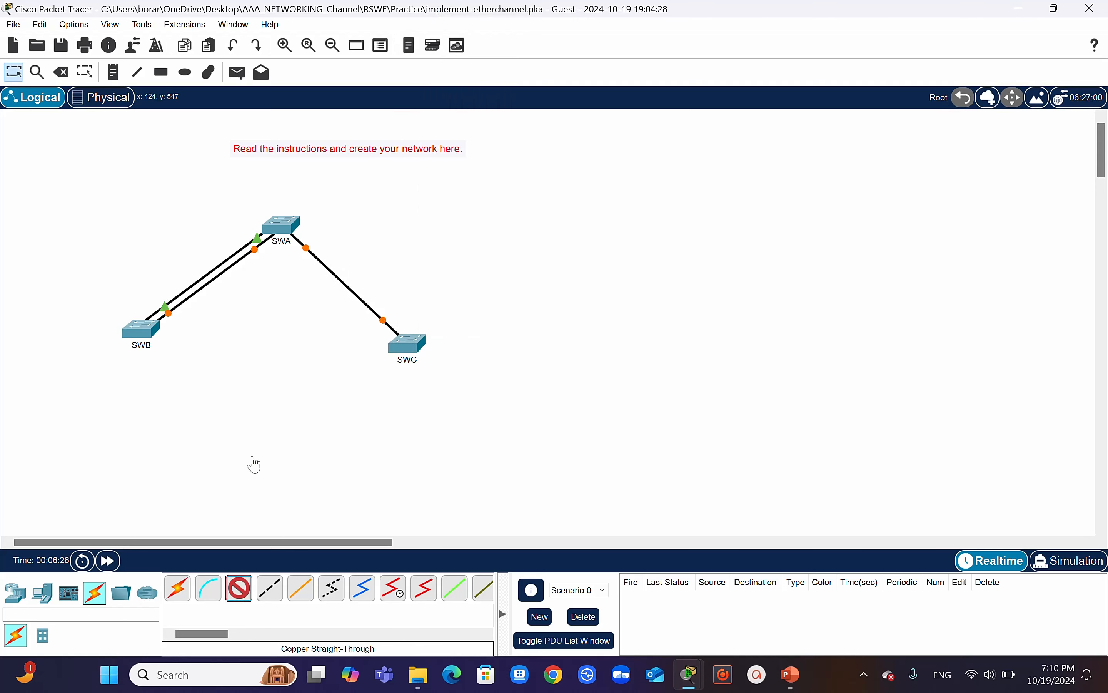
left_click(298, 226)
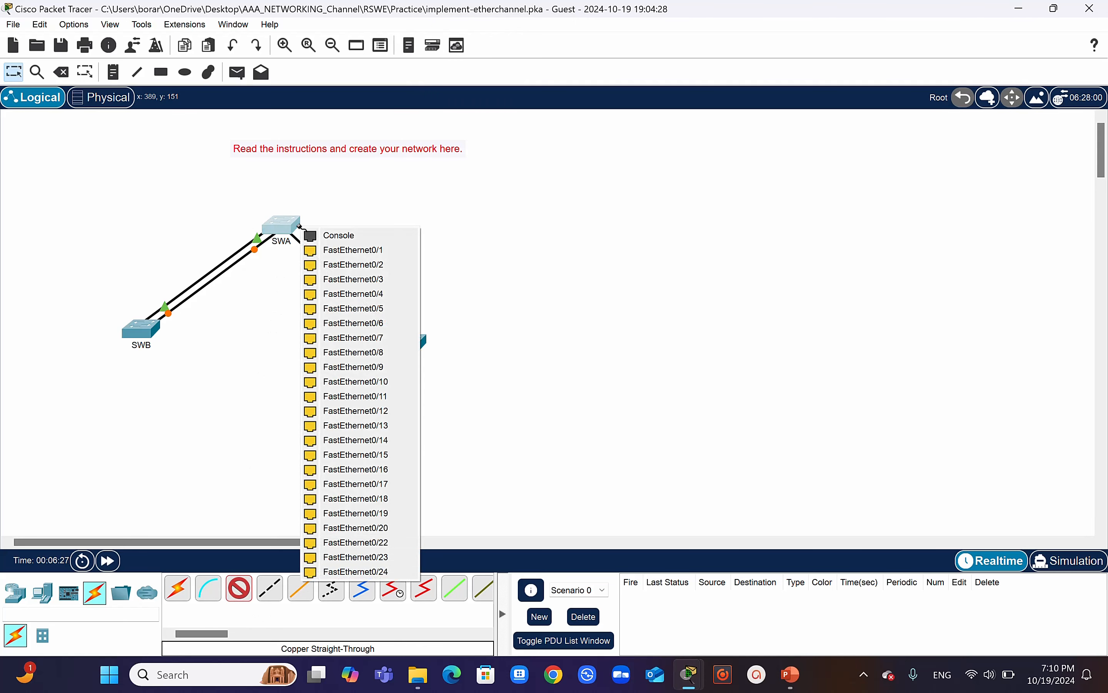
left_click(330, 543)
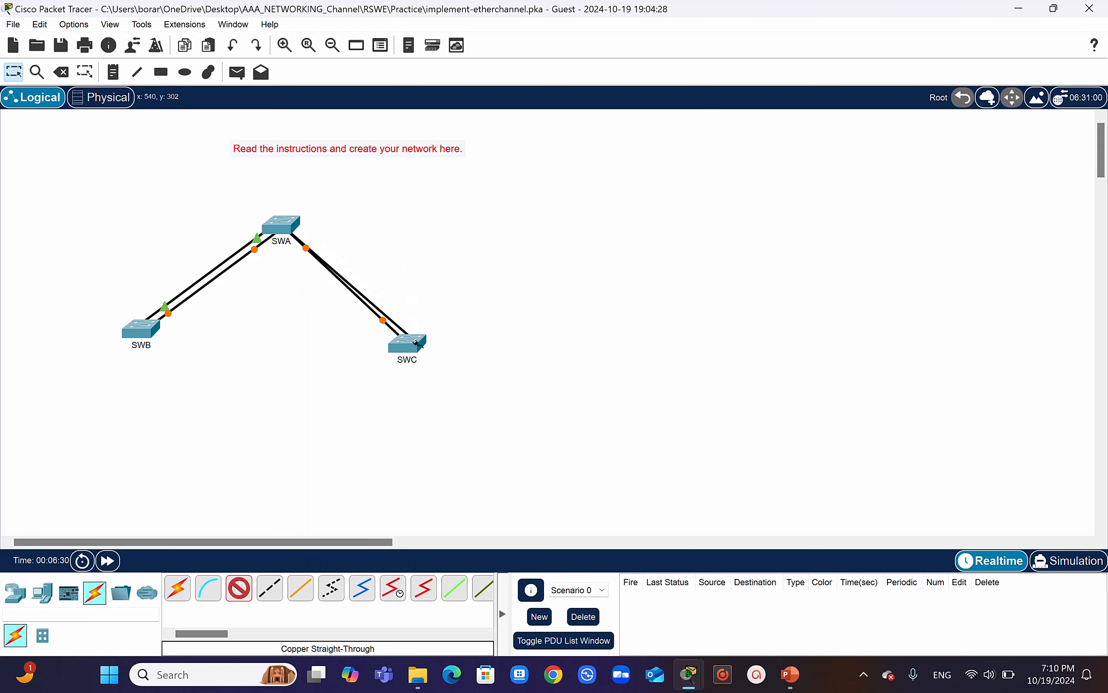
left_click(409, 341)
left_click(473, 334)
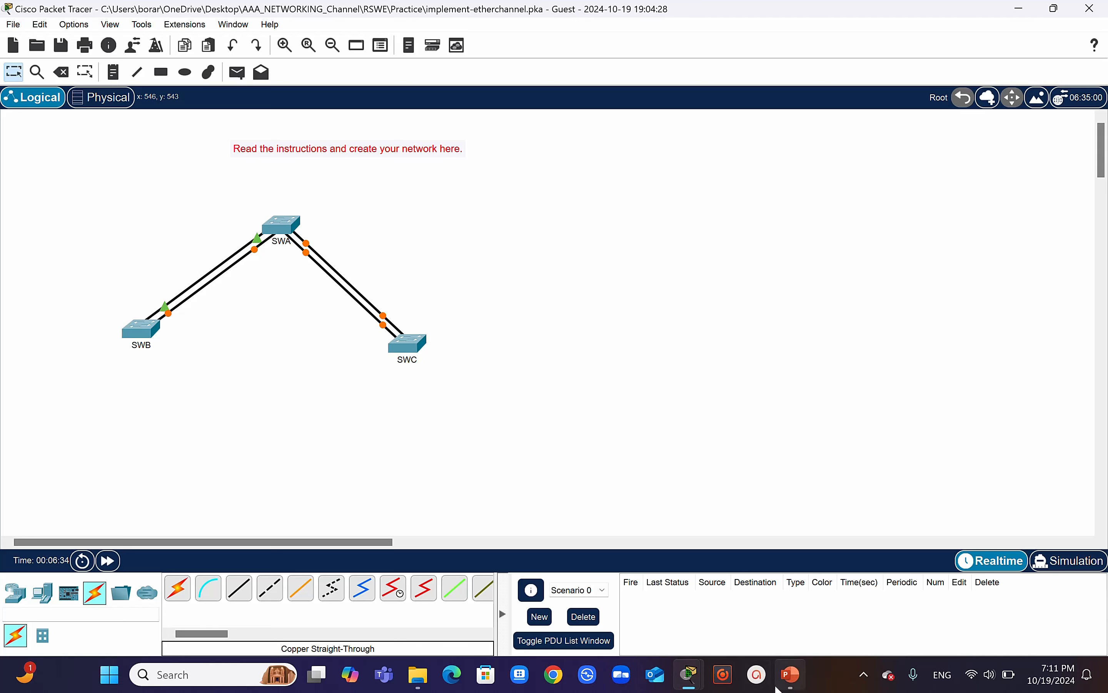
Check the connection table and connect SWB FastEthernet0/23 to SWC FastEthernet0/23 with a copper straight-through cable.
mouse_move(692, 678)
left_click(774, 595)
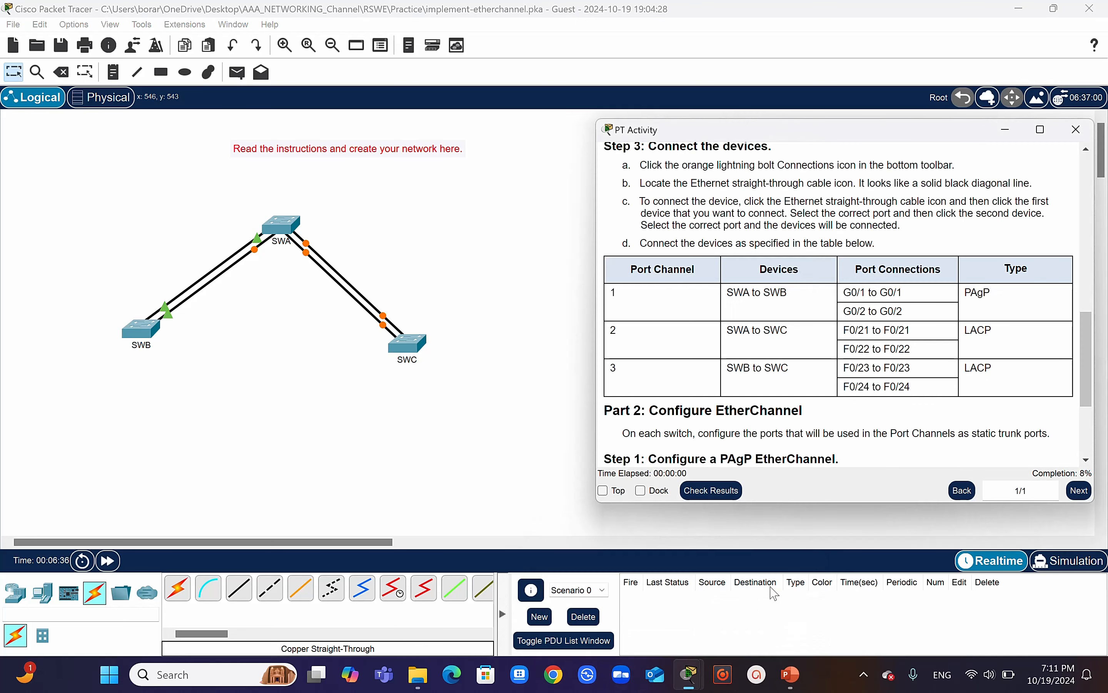
left_click(239, 589)
left_click(145, 328)
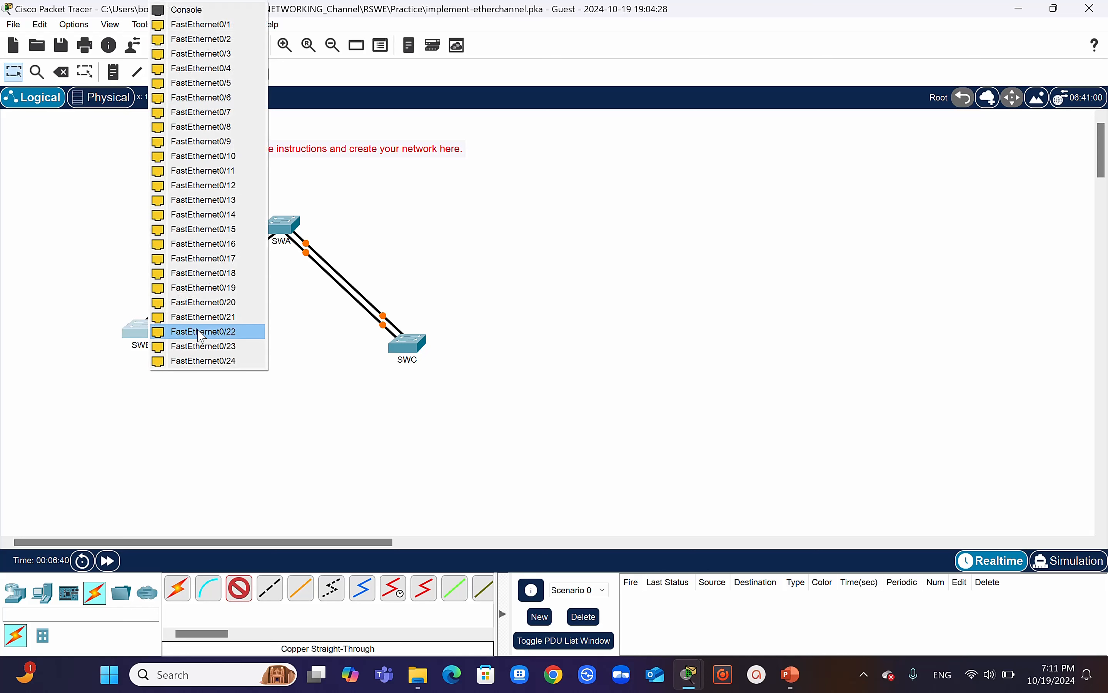
left_click(208, 346)
left_click(397, 342)
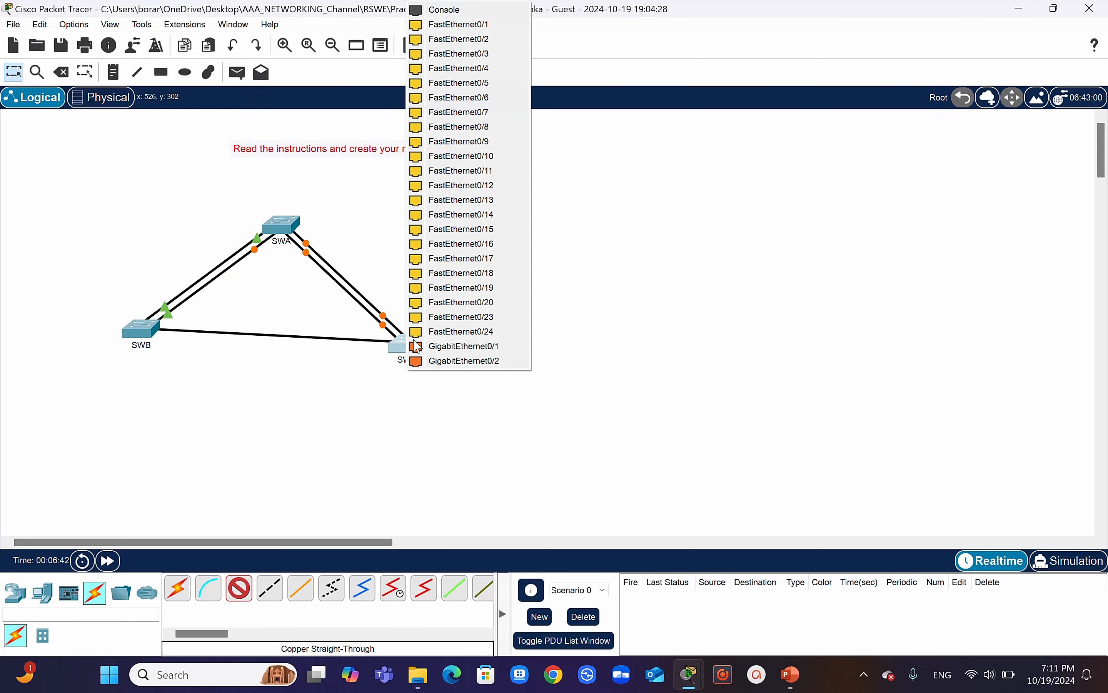
left_click(482, 320)
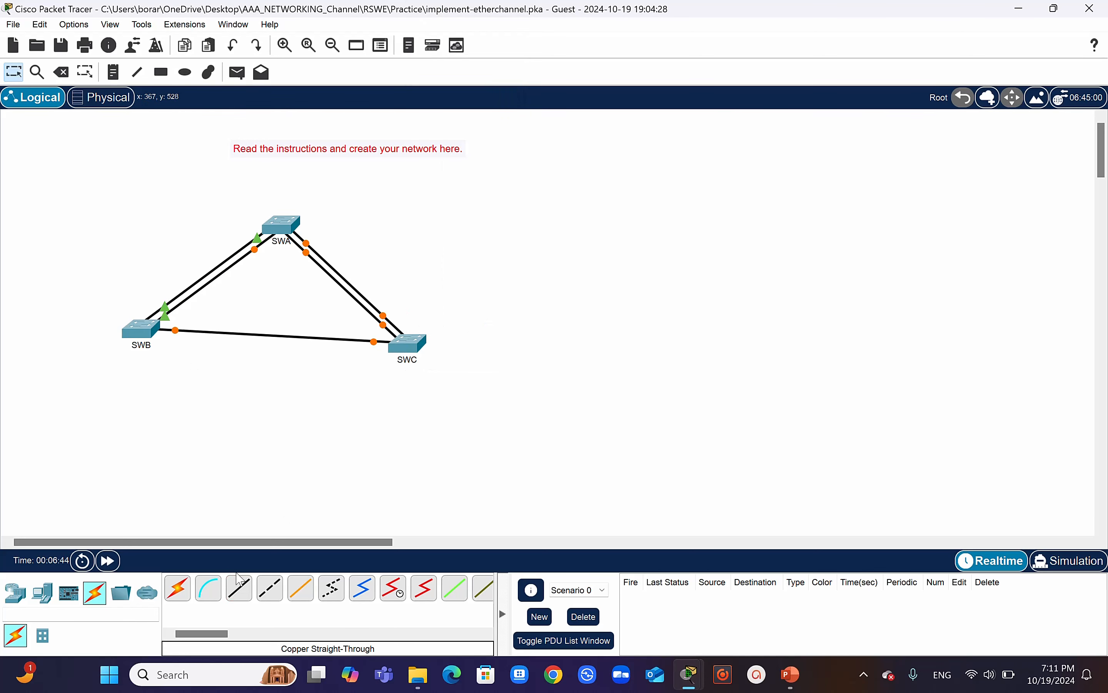
Add a second copper straight-through cable from SWB FastEthernet0/24 to SWC FastEthernet0/24.
left_click(140, 333)
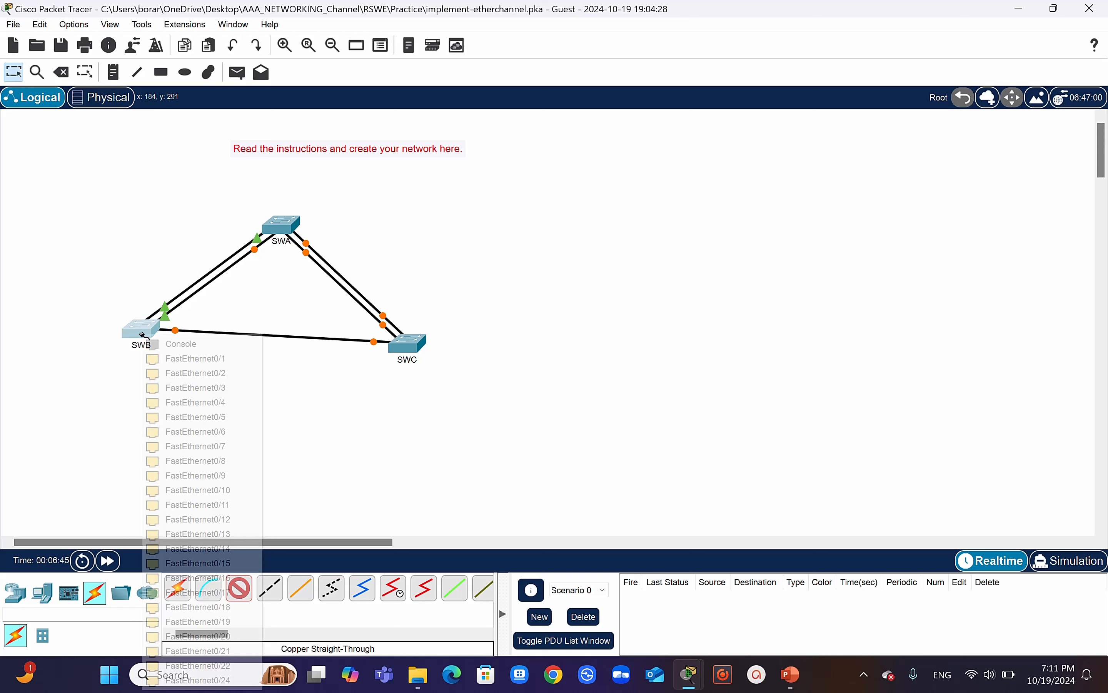
left_click(212, 681)
left_click(408, 344)
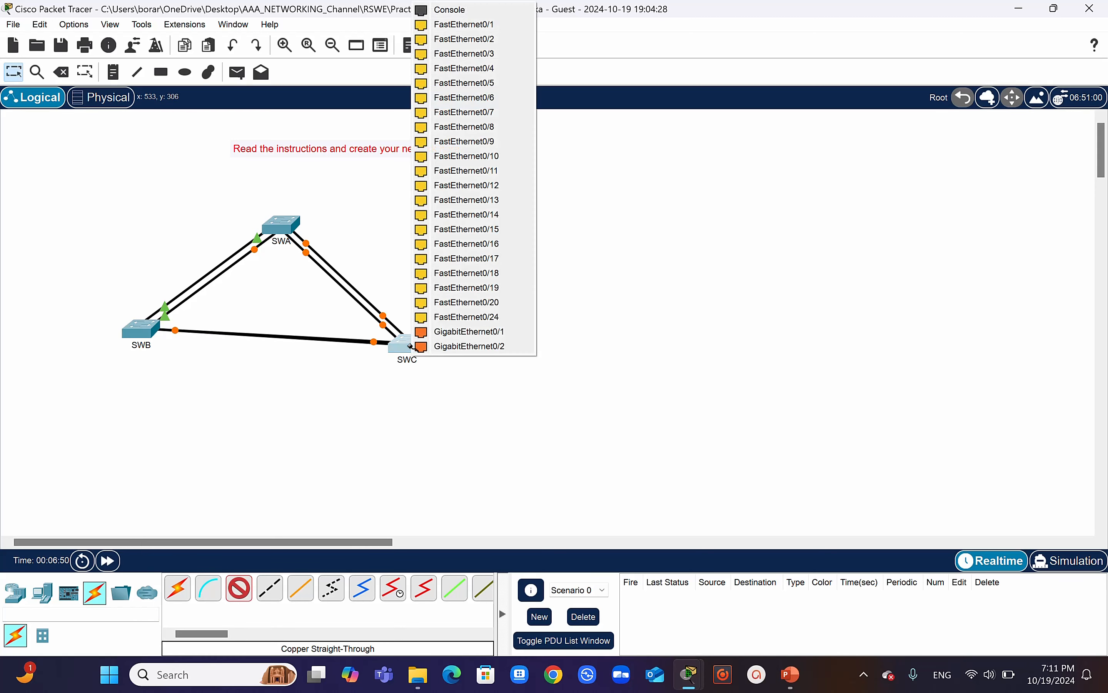
left_click(494, 317)
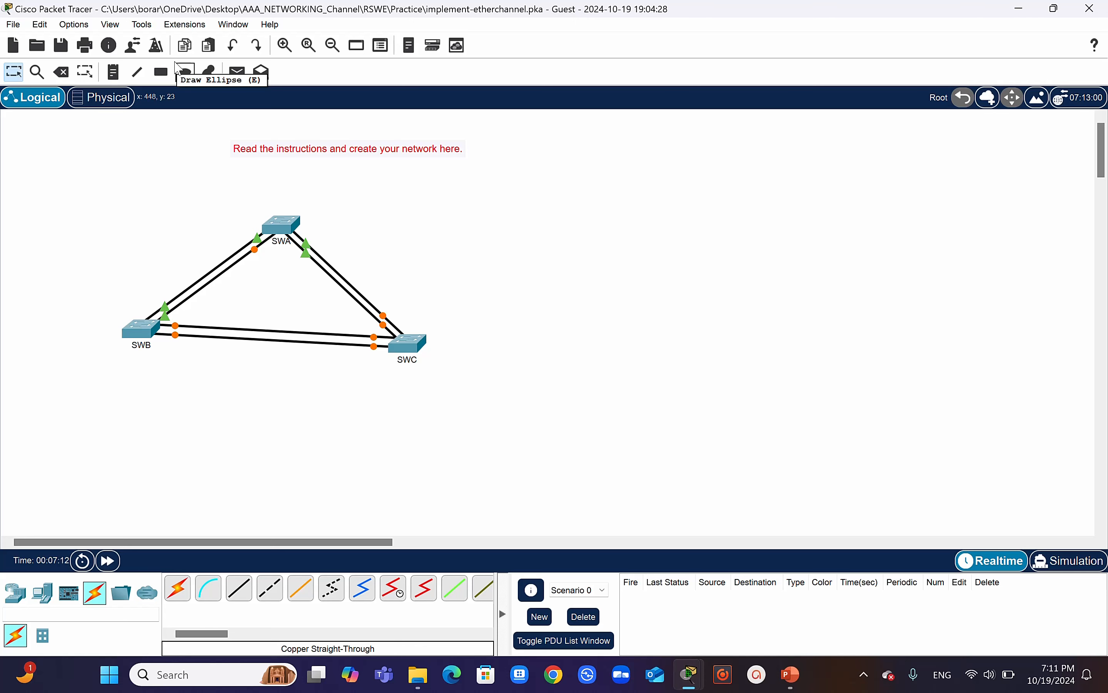
In switch SWA's command line, enter global configuration mode and set the hostname to SWA.
left_click(281, 237)
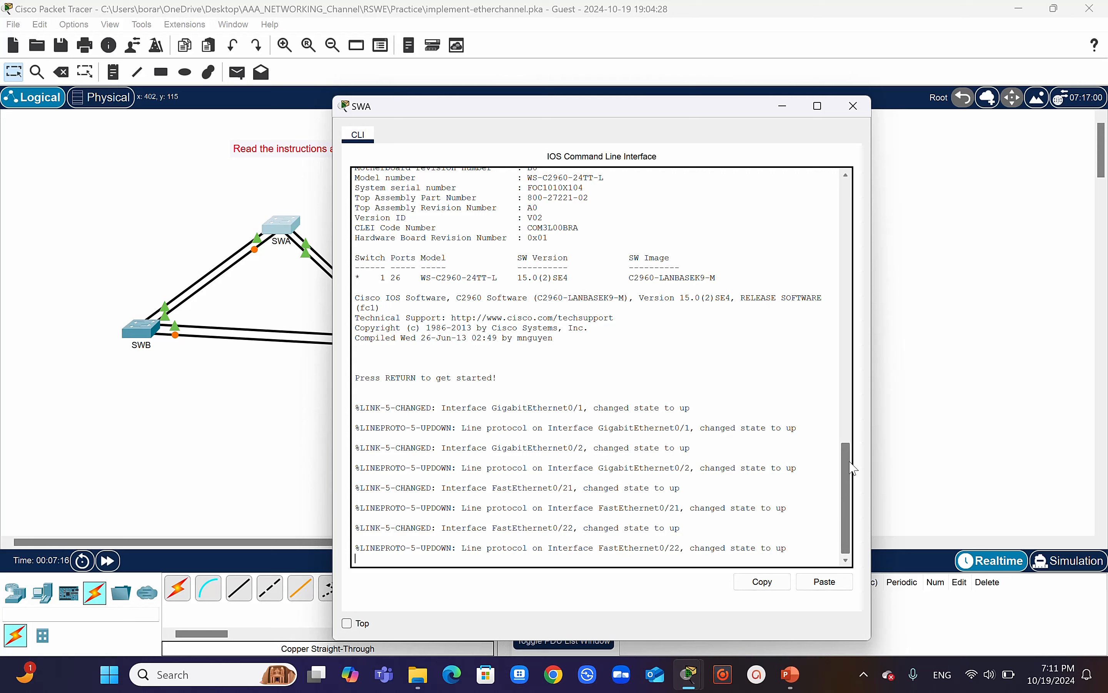
key("Return")
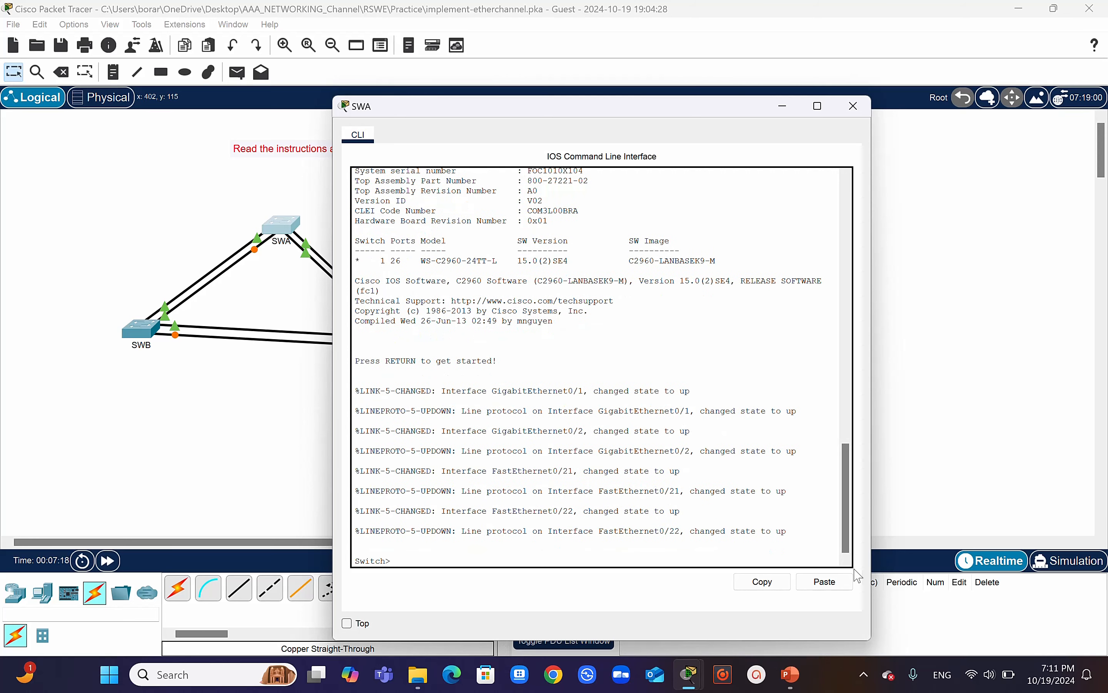
type("eb")
type("able")
key("Return")
type("co")
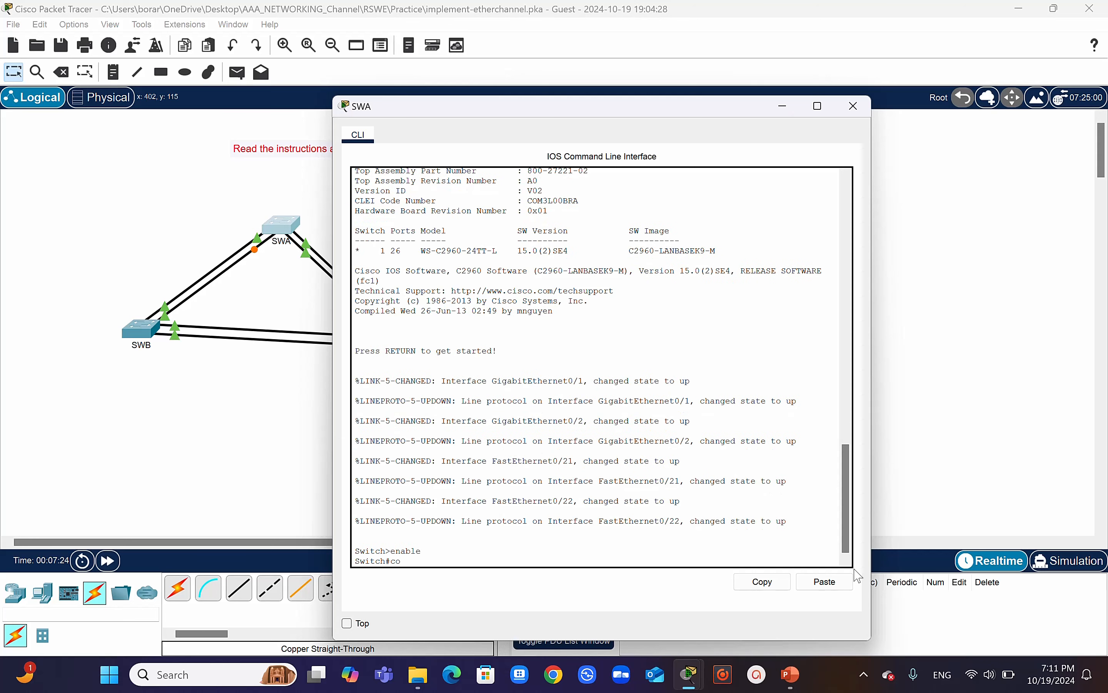
type("nfig t")
key("Return")
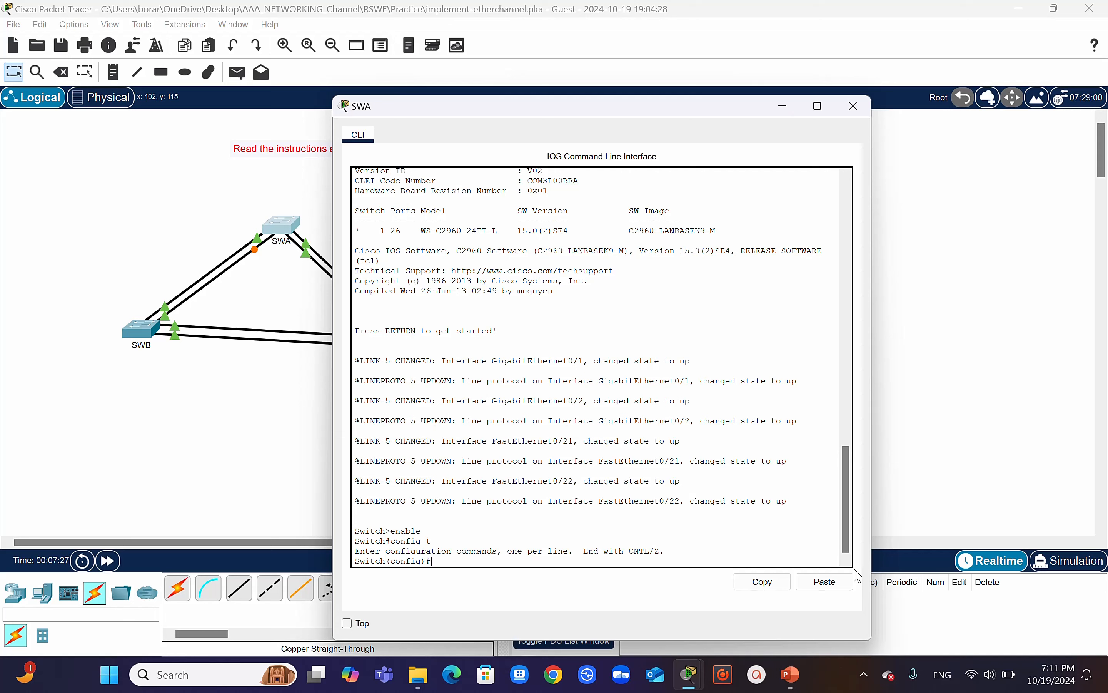
type("hostname SWA")
key("Return")
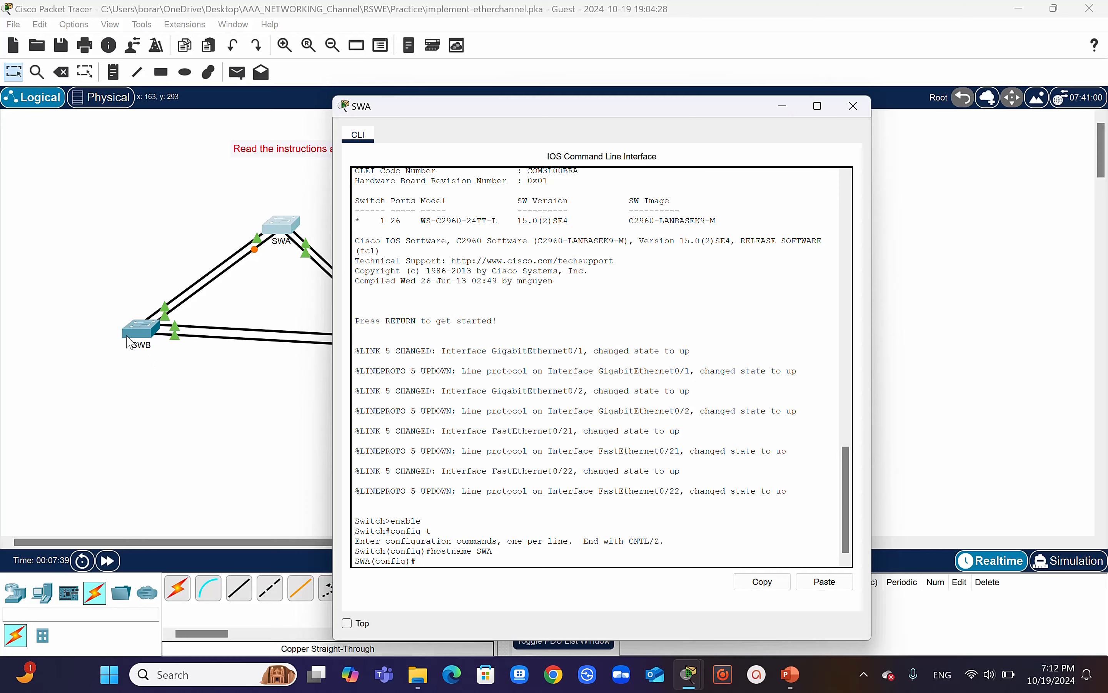
In switch SWB's command line, enter global configuration mode and set the hostname to SWB.
left_click(140, 343)
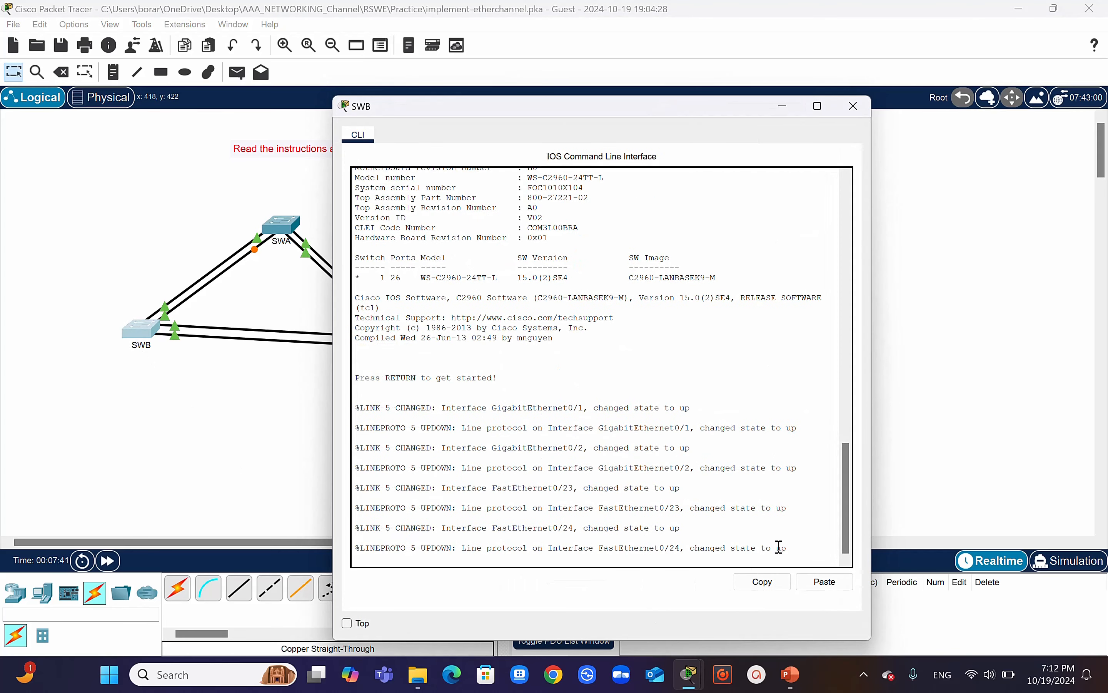
key("Return")
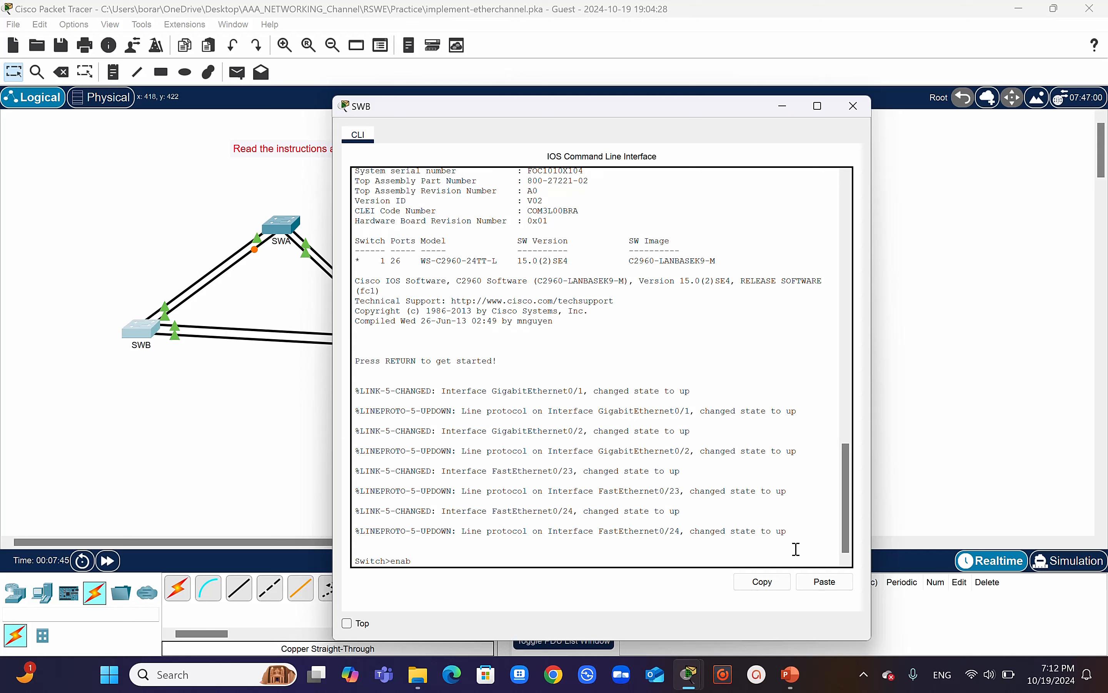
type("enable")
key("Return")
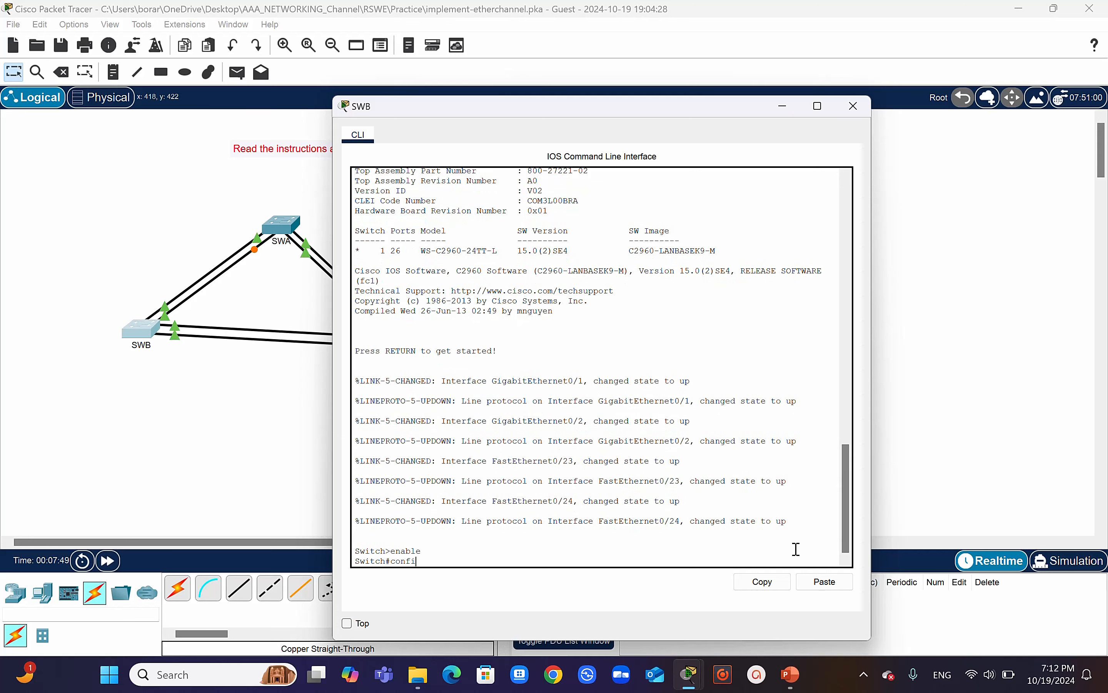
type("config t")
key("Return")
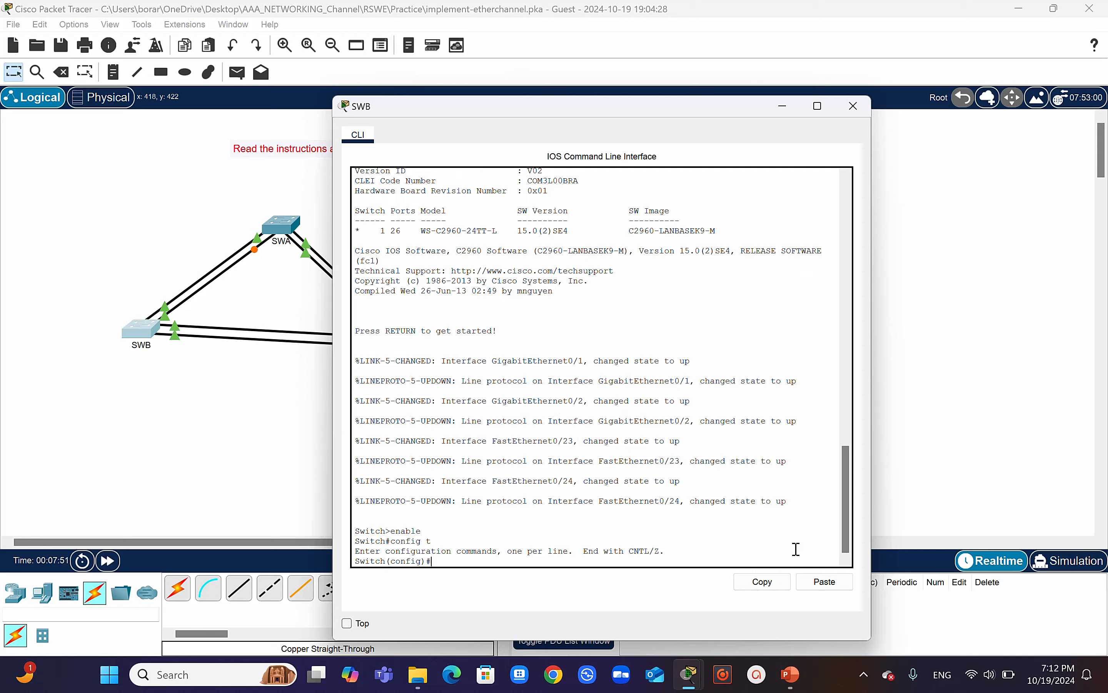
type("hostname SWB")
key("Return")
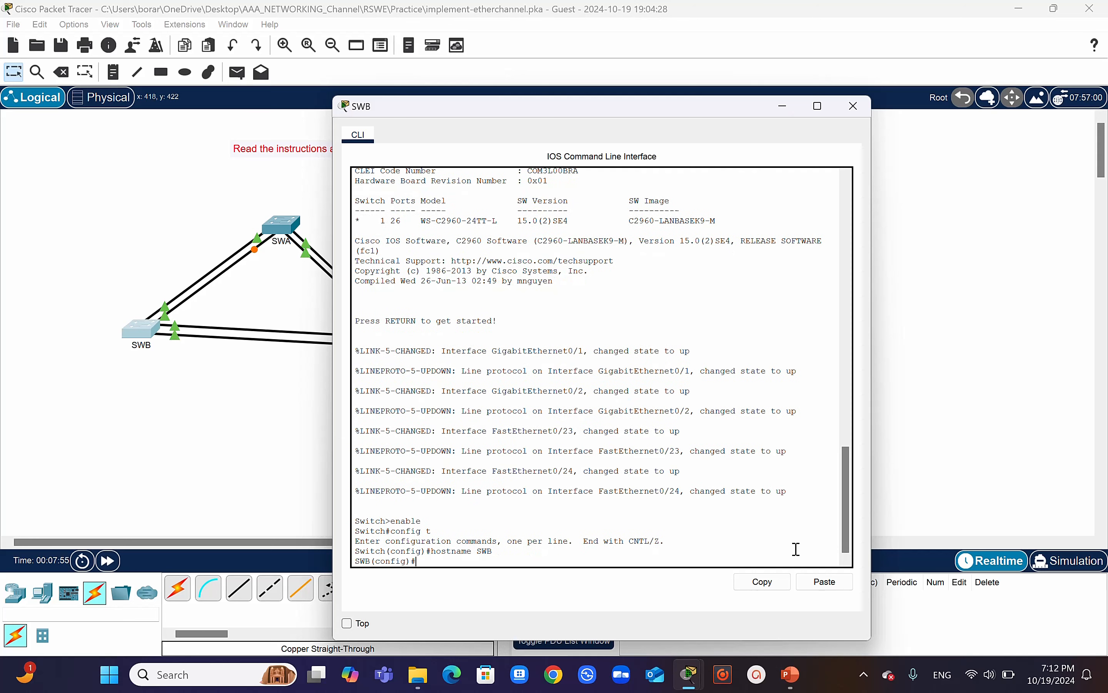
In switch SWC's command line, enter global configuration mode, set the hostname to SWC, and return to the logical workspace.
left_click(275, 388)
left_click(405, 349)
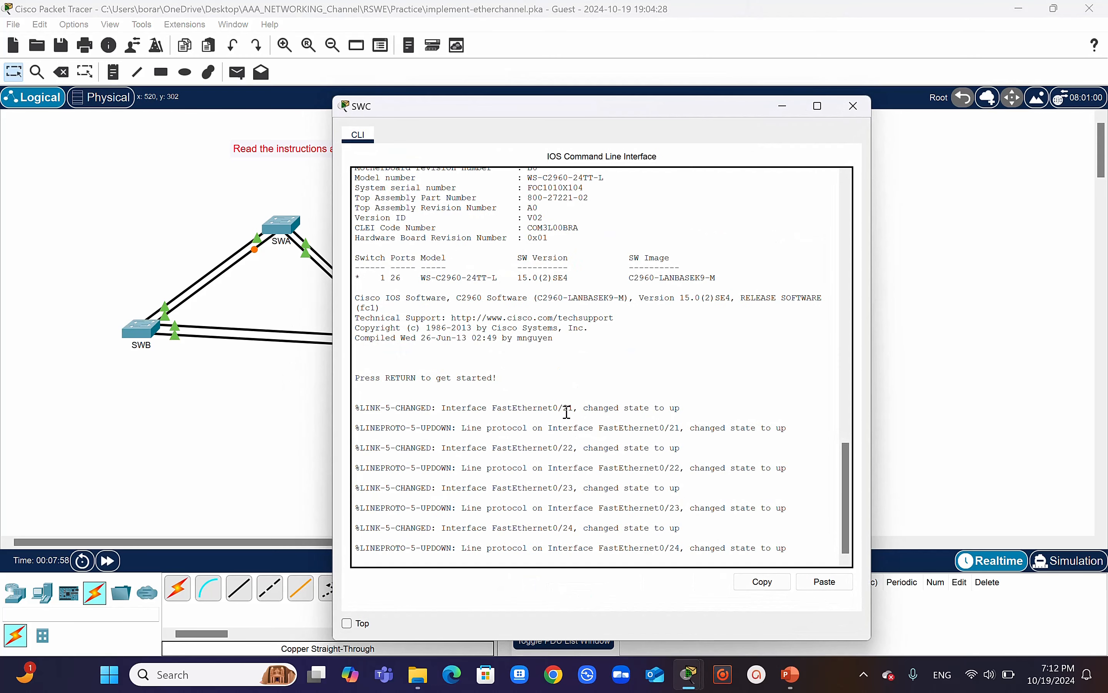
key("Return")
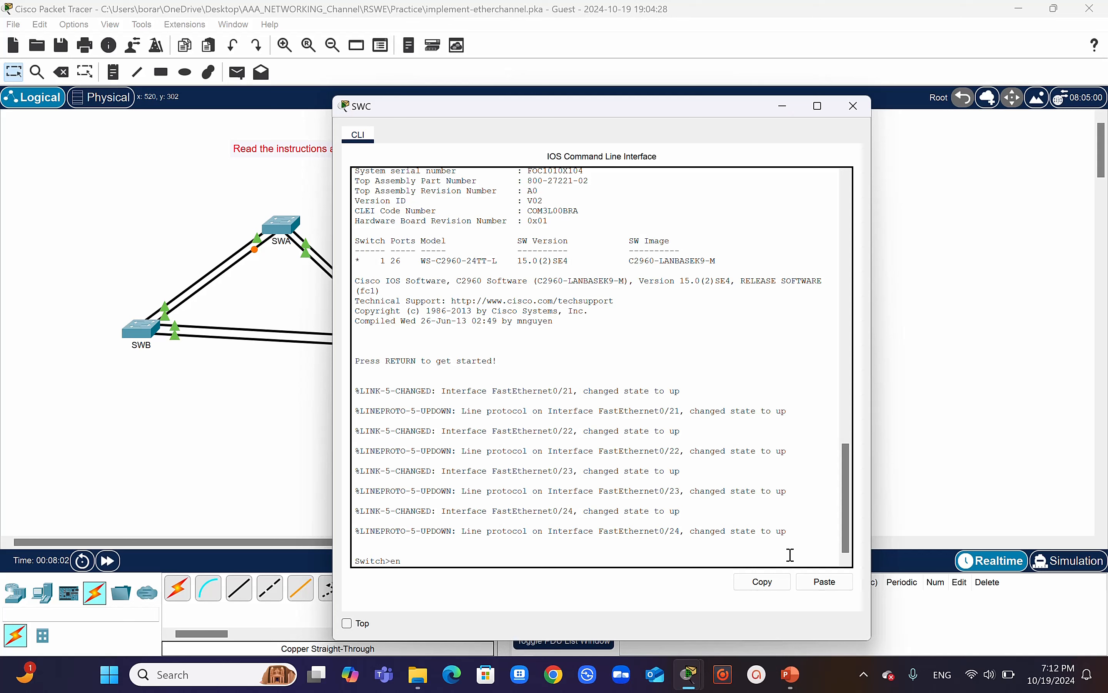
type("enabke")
key("Return")
type("ch#c")
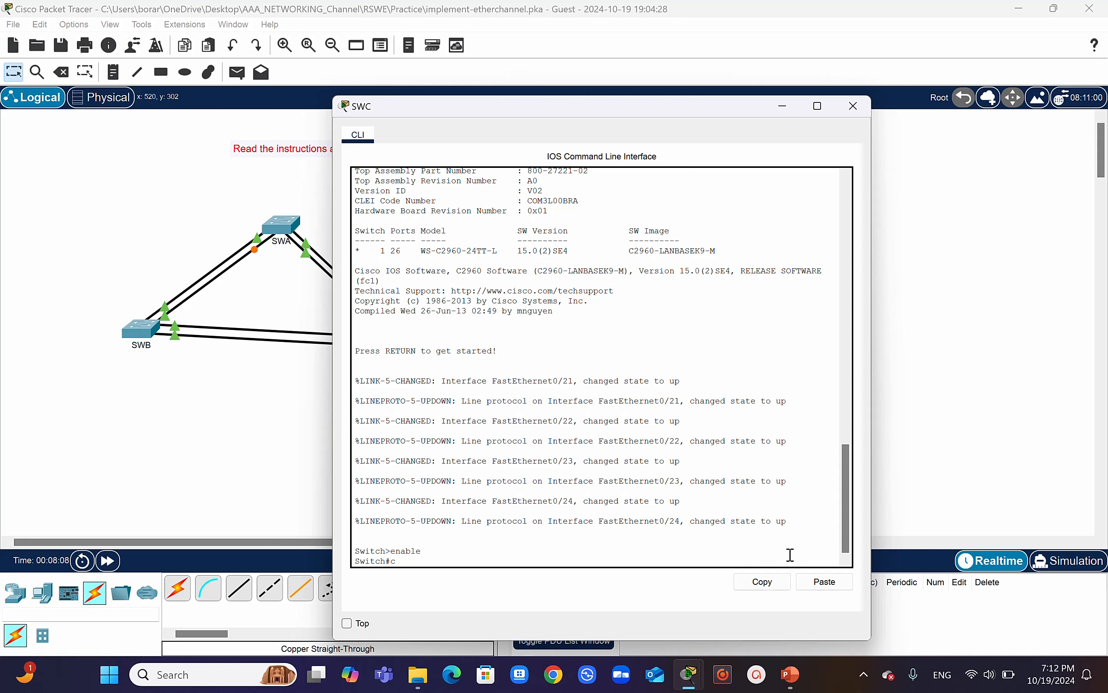
type("onfig t")
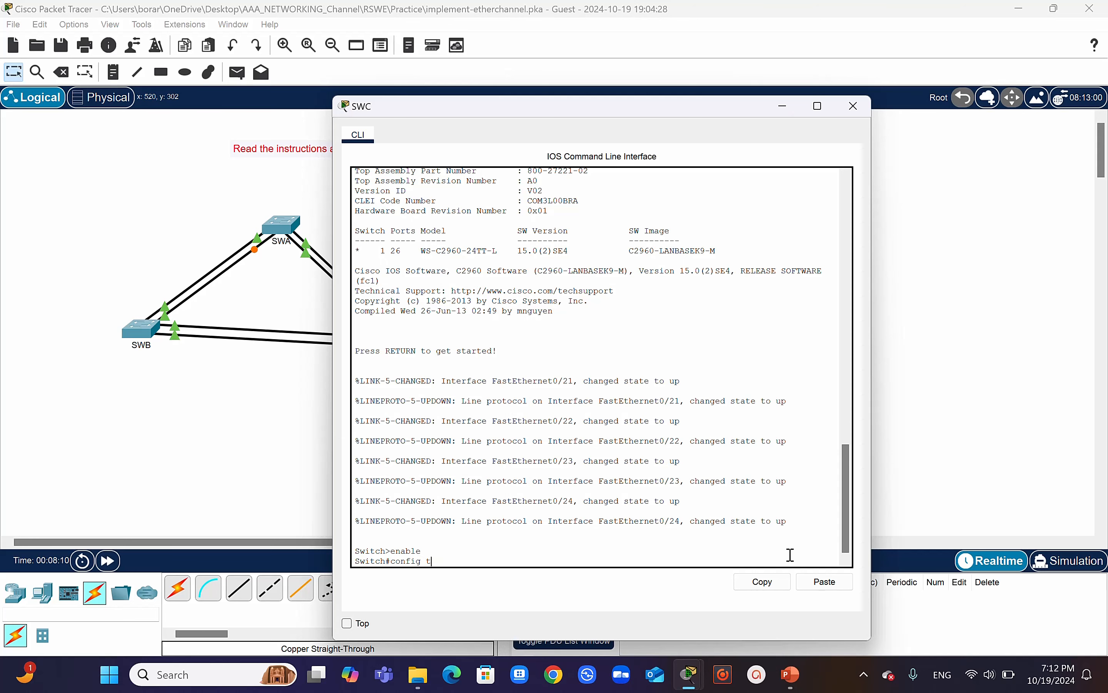
key("Return")
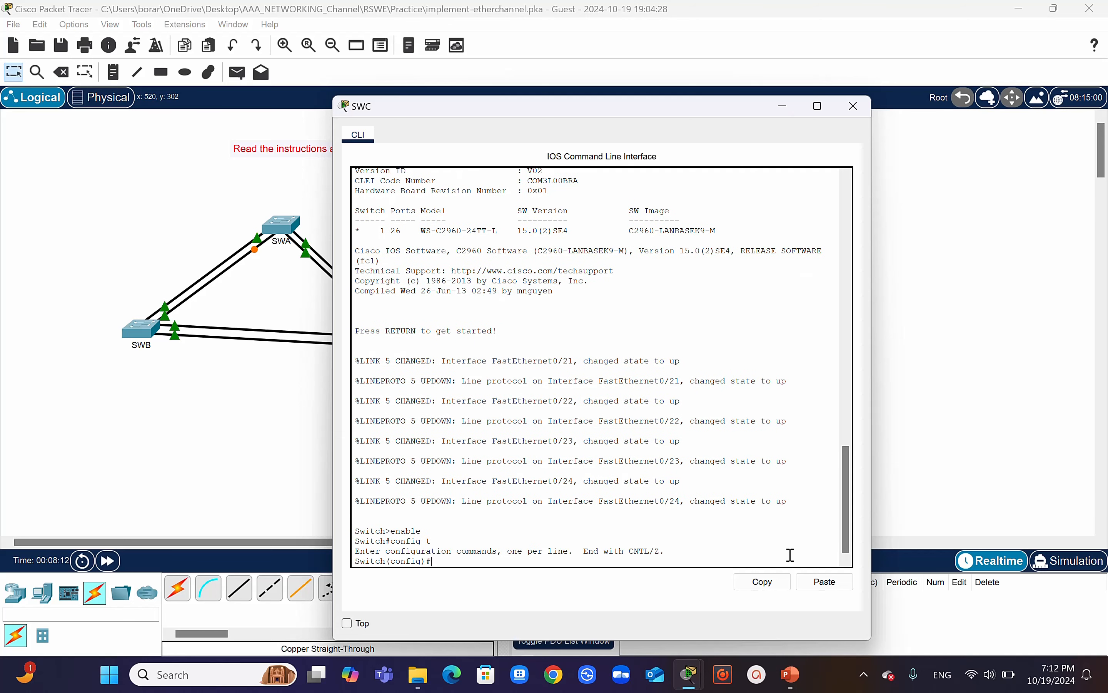
type("hostname SWC")
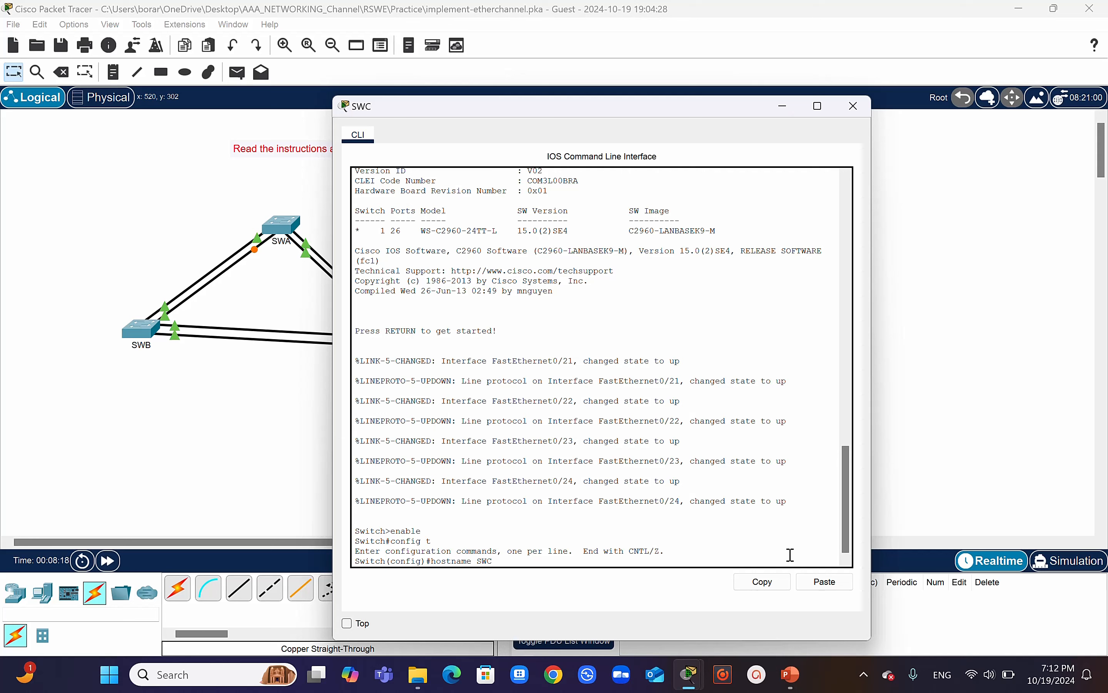
key("Return")
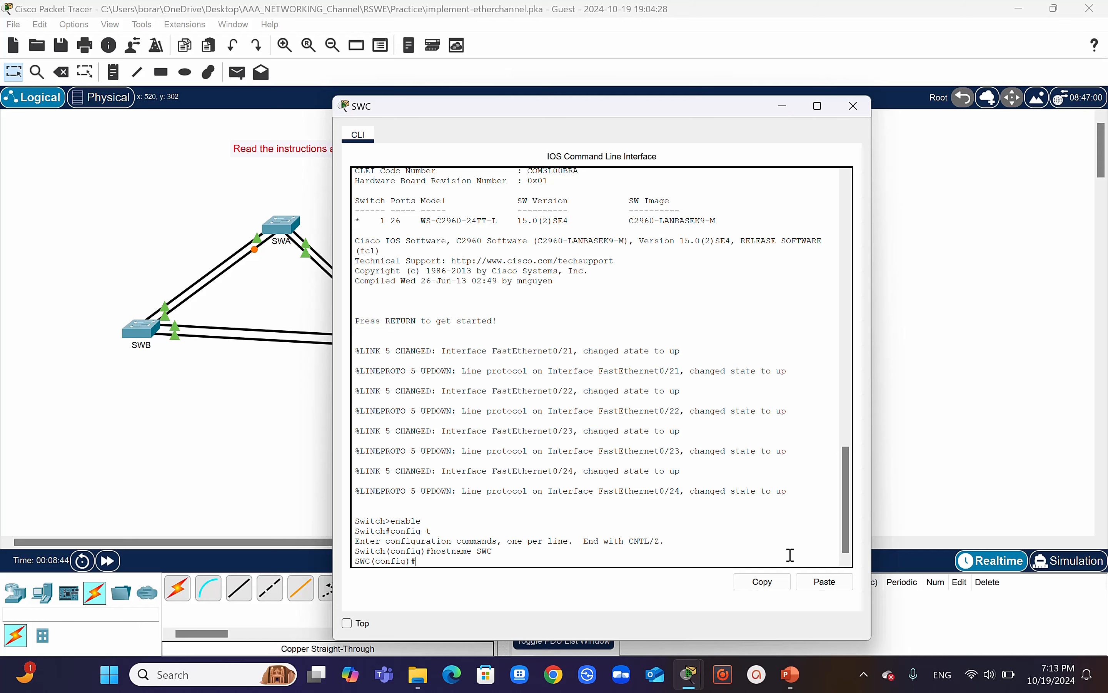
left_click(1003, 265)
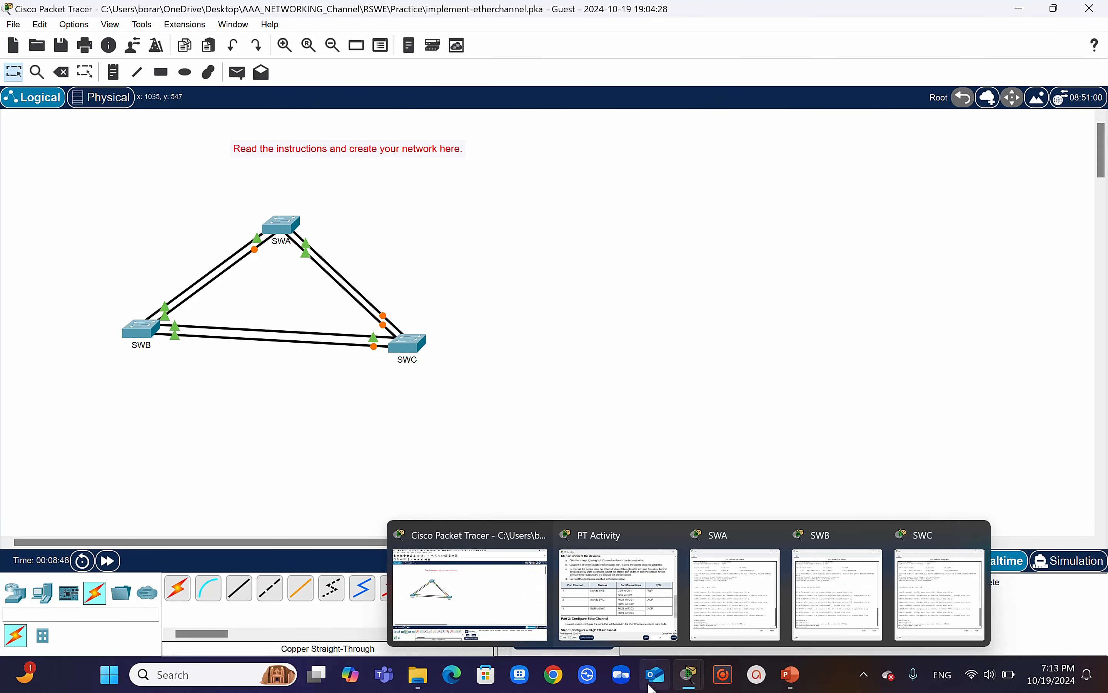
Review the activity instructions for the port connections table and the PAgP EtherChannel requirements between SWA and SWB.
left_click(625, 620)
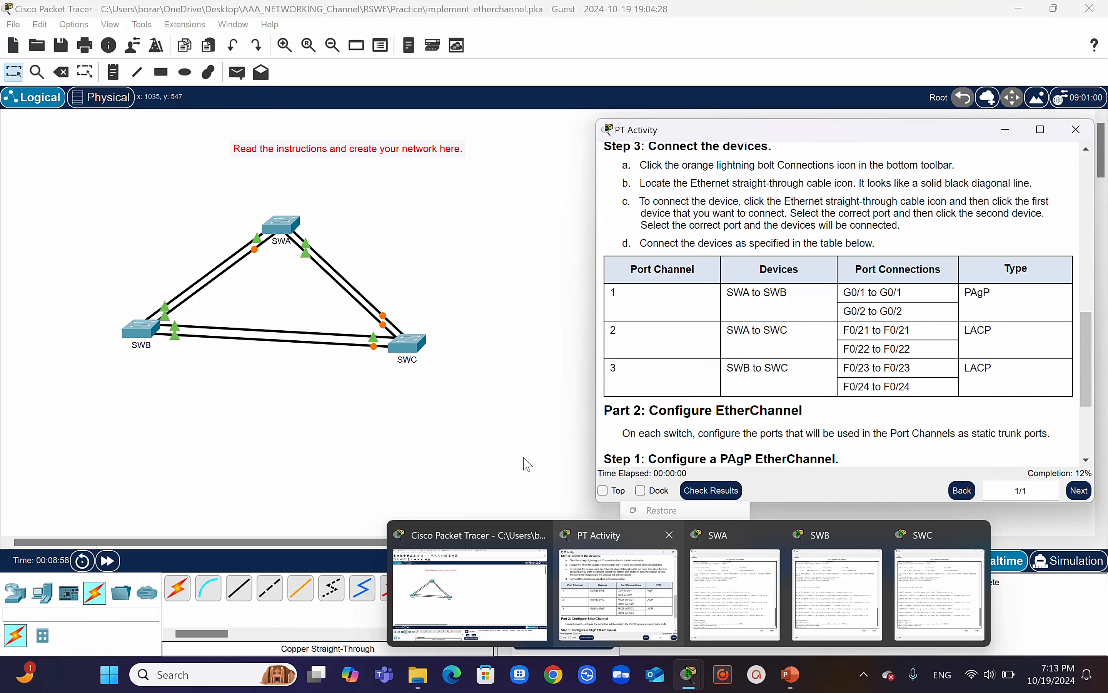
left_click(472, 457)
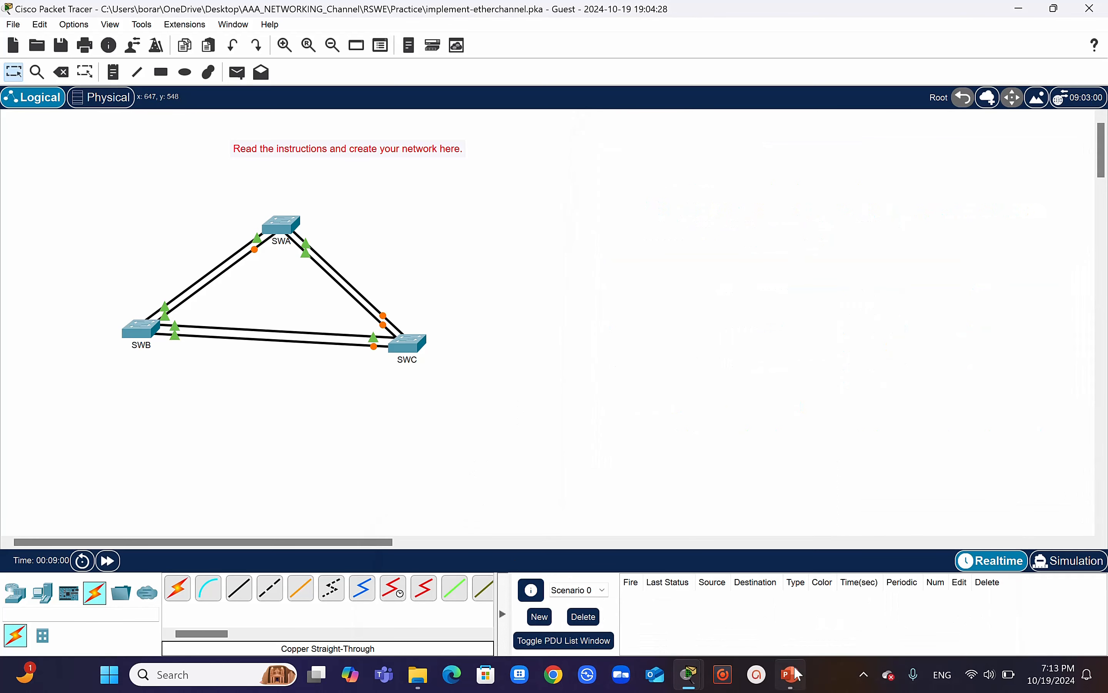
mouse_move(696, 684)
left_click(728, 605)
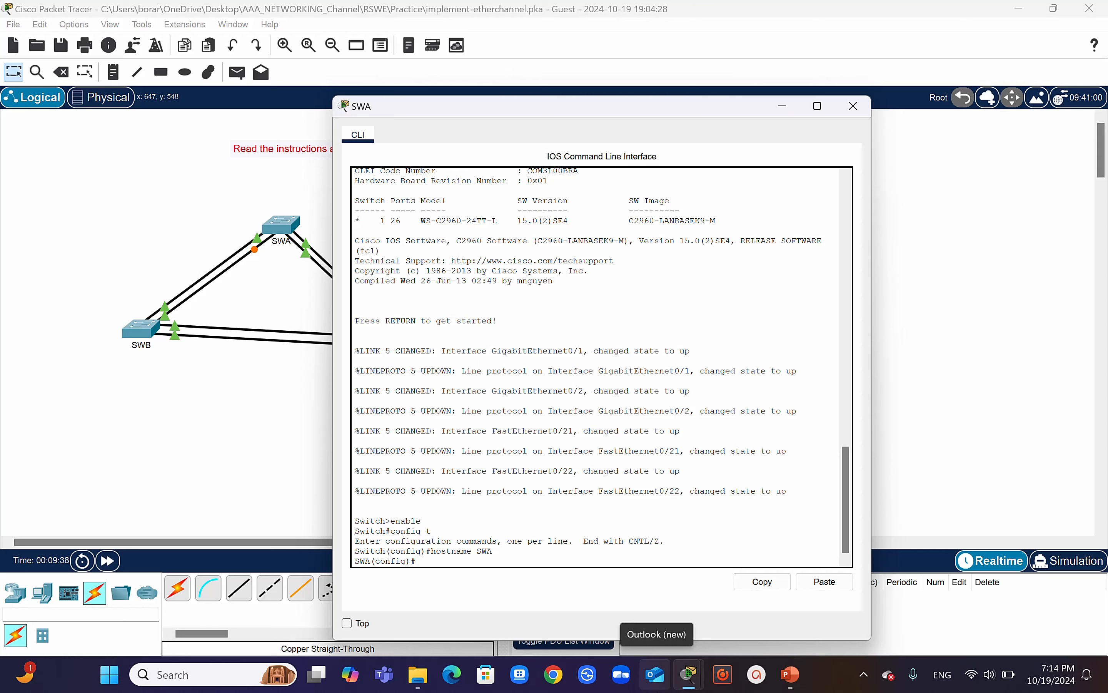
mouse_move(690, 673)
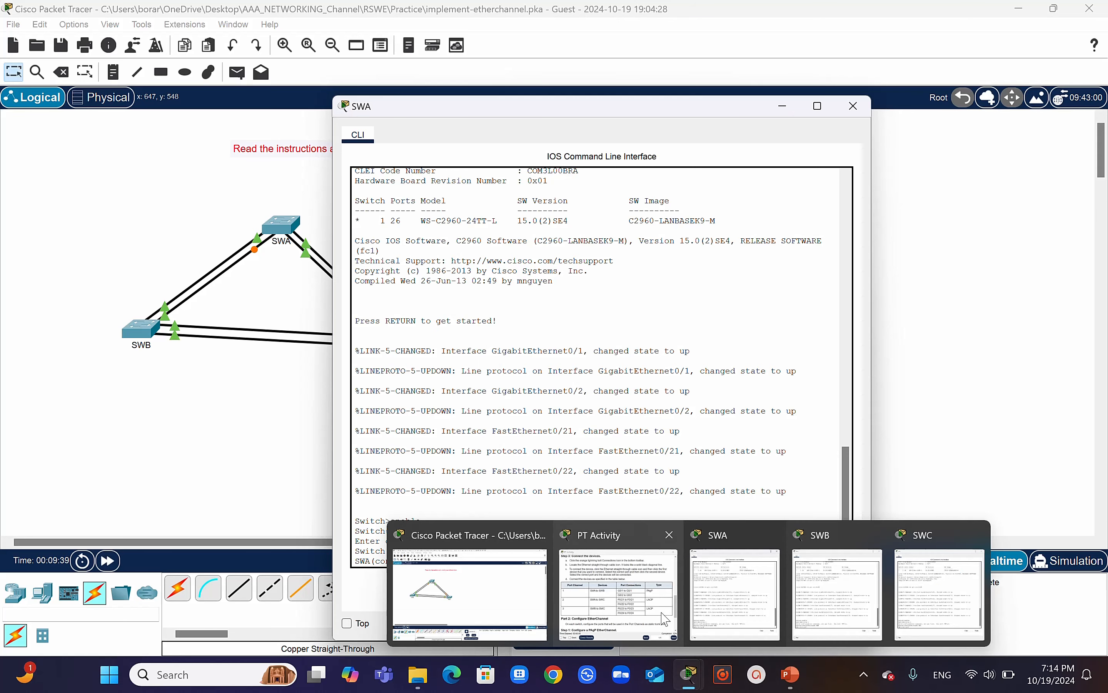
mouse_move(659, 619)
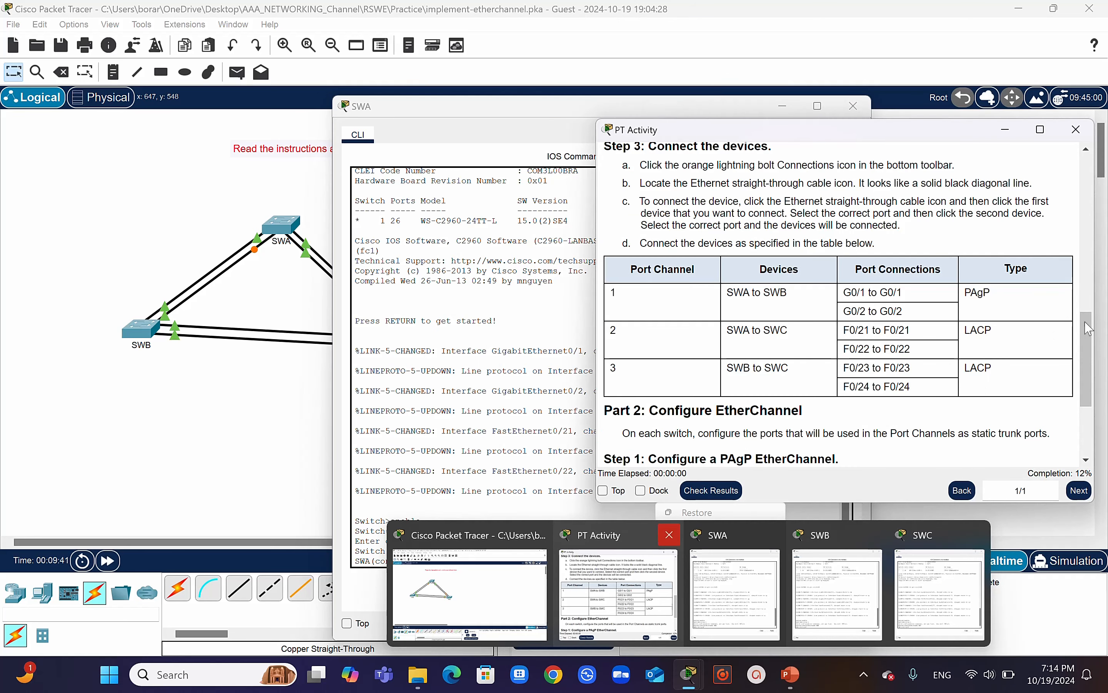
scroll(1092, 334, "down", 1)
scroll(1092, 335, "down", 2)
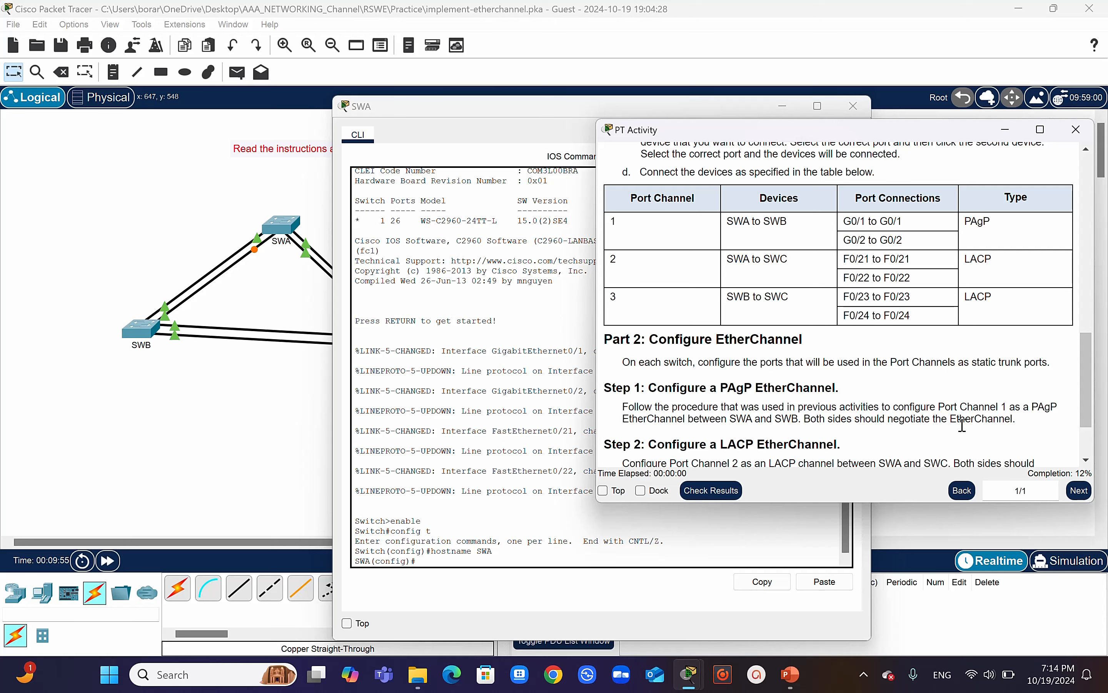
In SWA's command line, enter interface g0/1 configuration and set the port to switchport mode trunk.
left_click(438, 575)
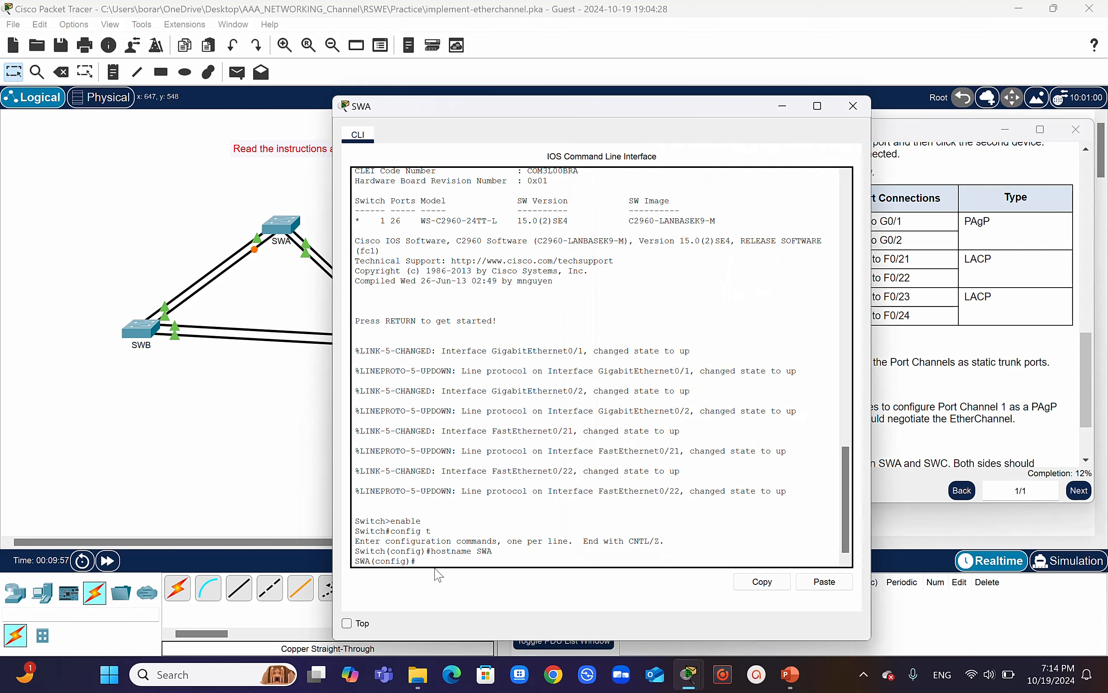
type("int f")
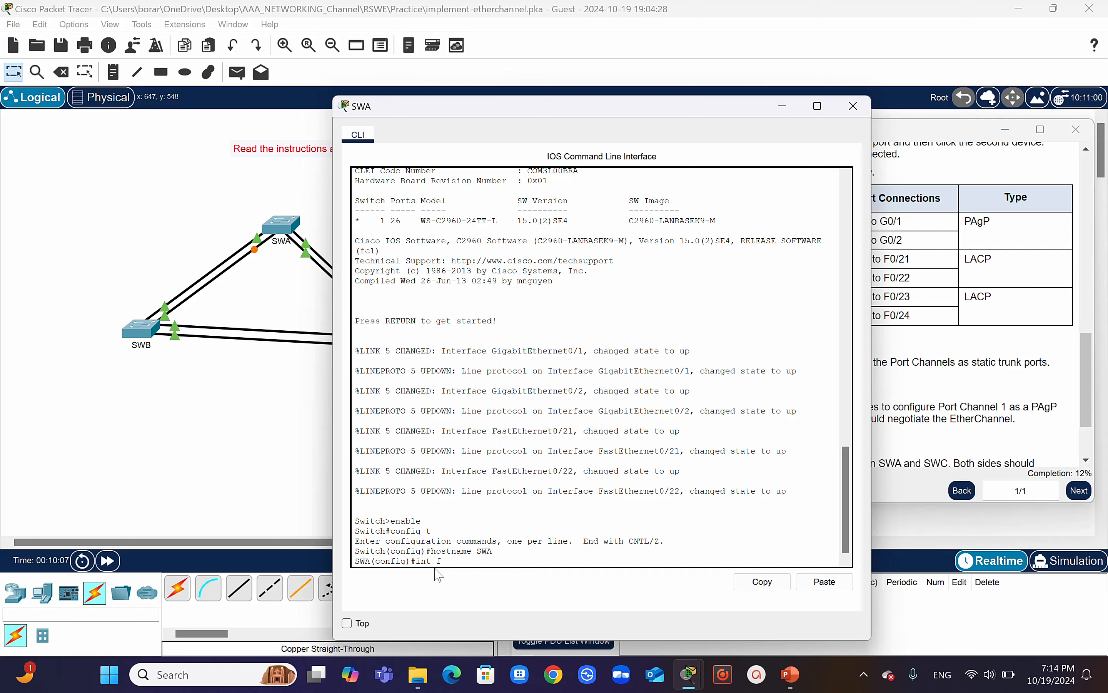
key("BackSpace")
type("g0")
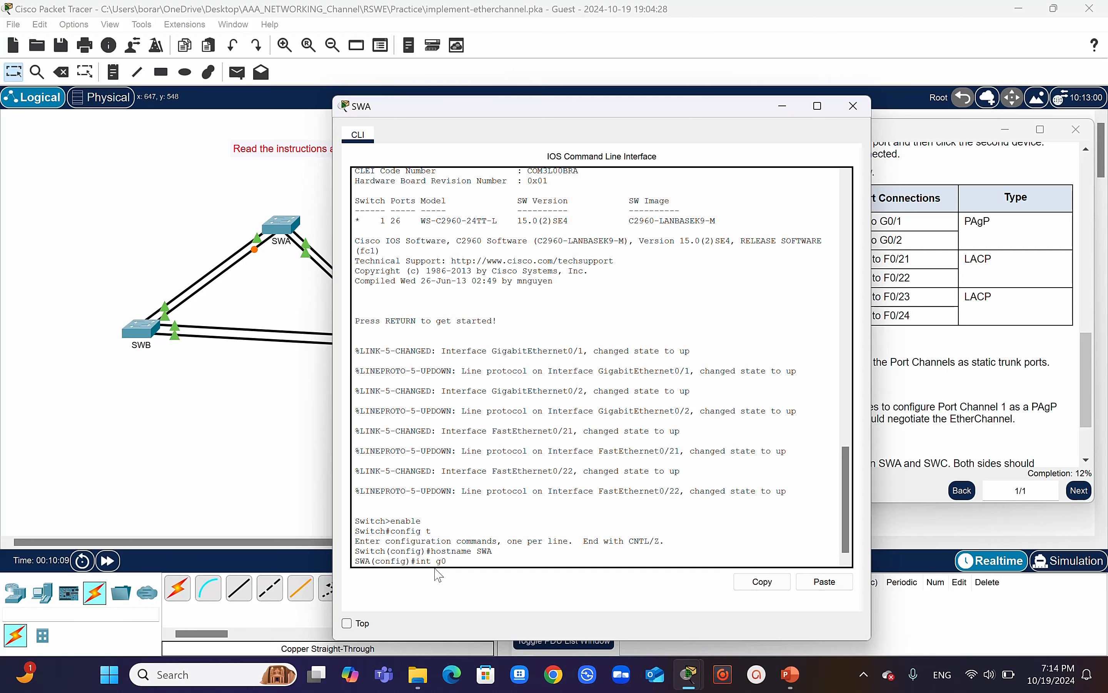
type("/1")
key("Return")
type("s")
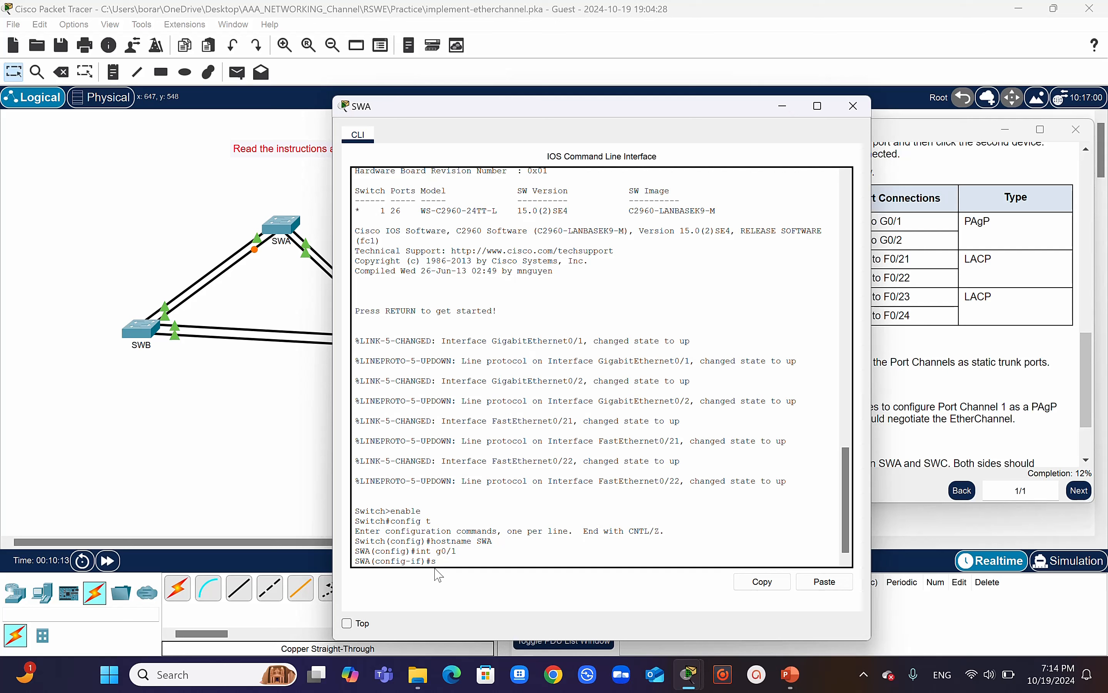
type("wit")
key("Tab")
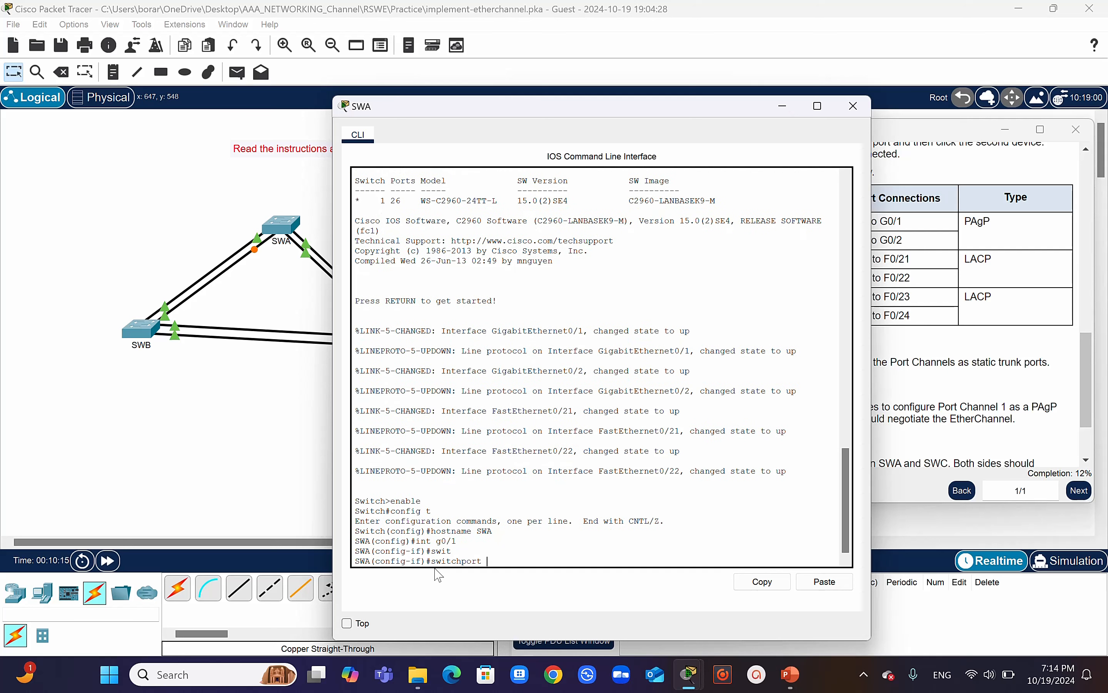
type("mpde t")
key("Tab")
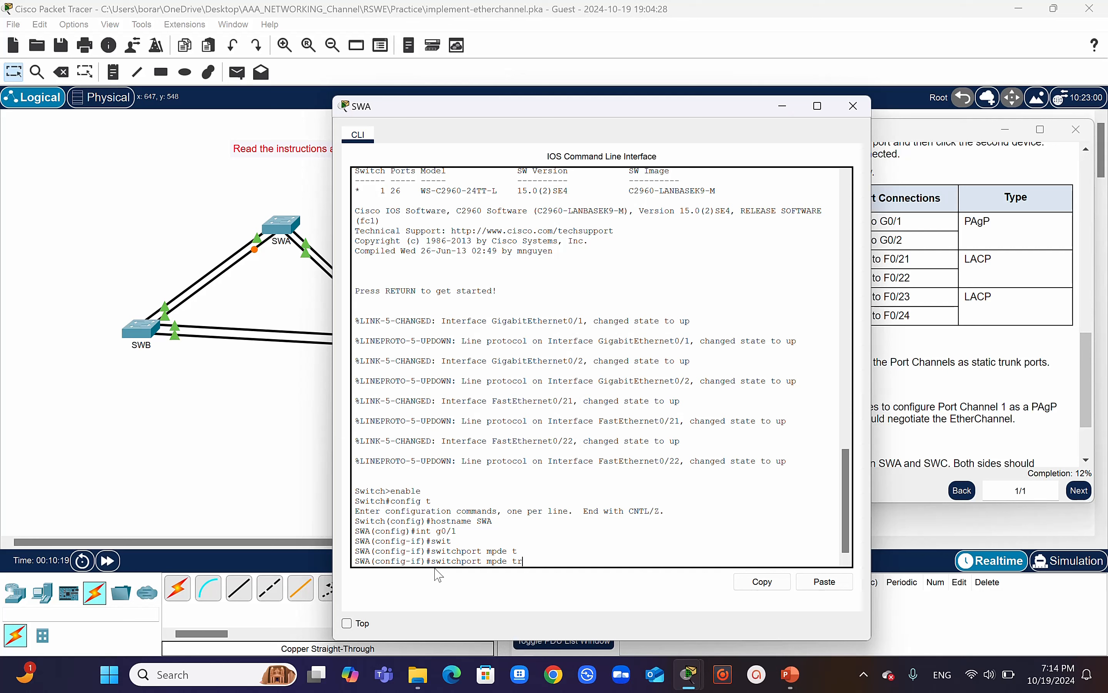
type("r")
key("Tab")
key("BackSpace")
key("BackSpace")
key("BackSpace")
key("BackSpace")
key("BackSpace")
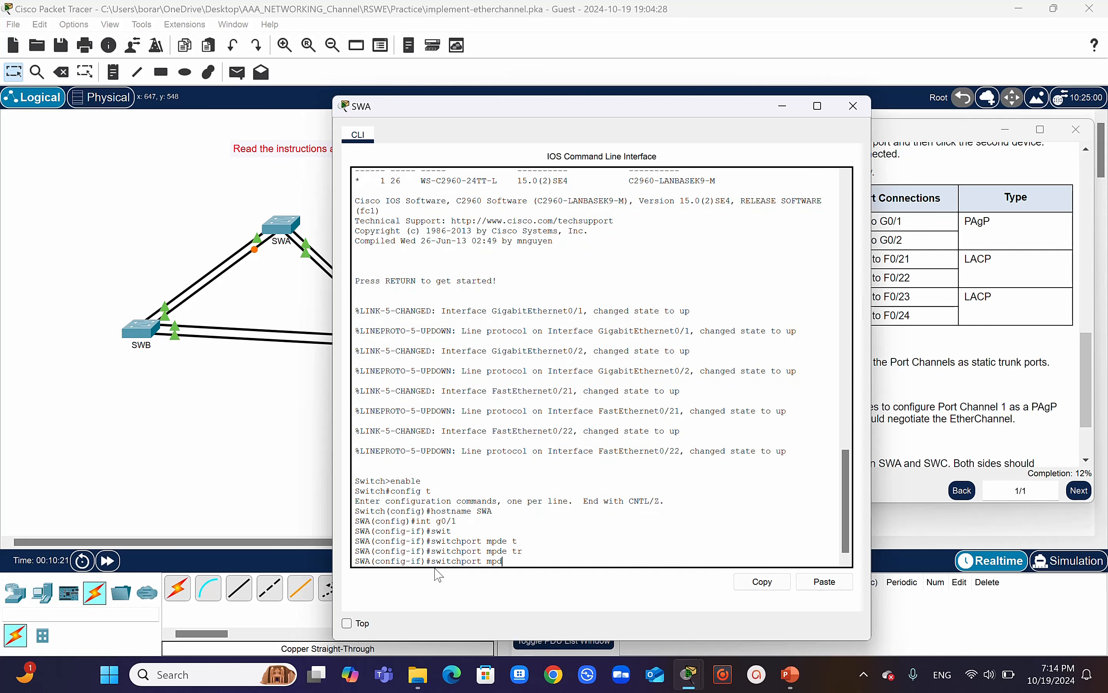
type("ode tr")
key("Tab")
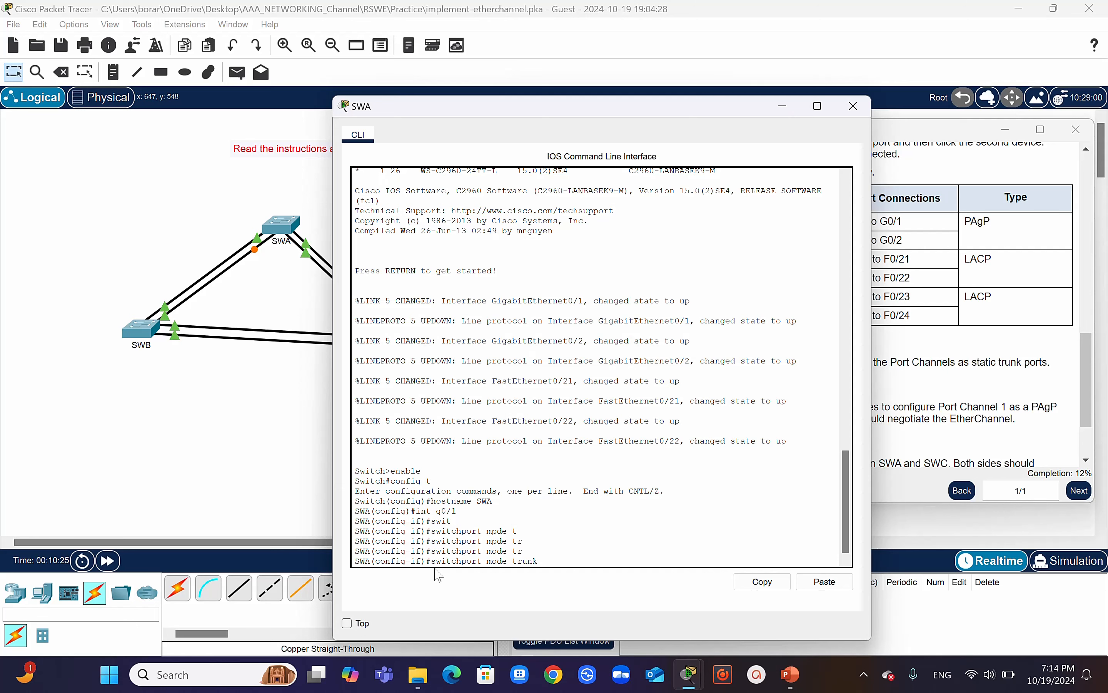
key("Return")
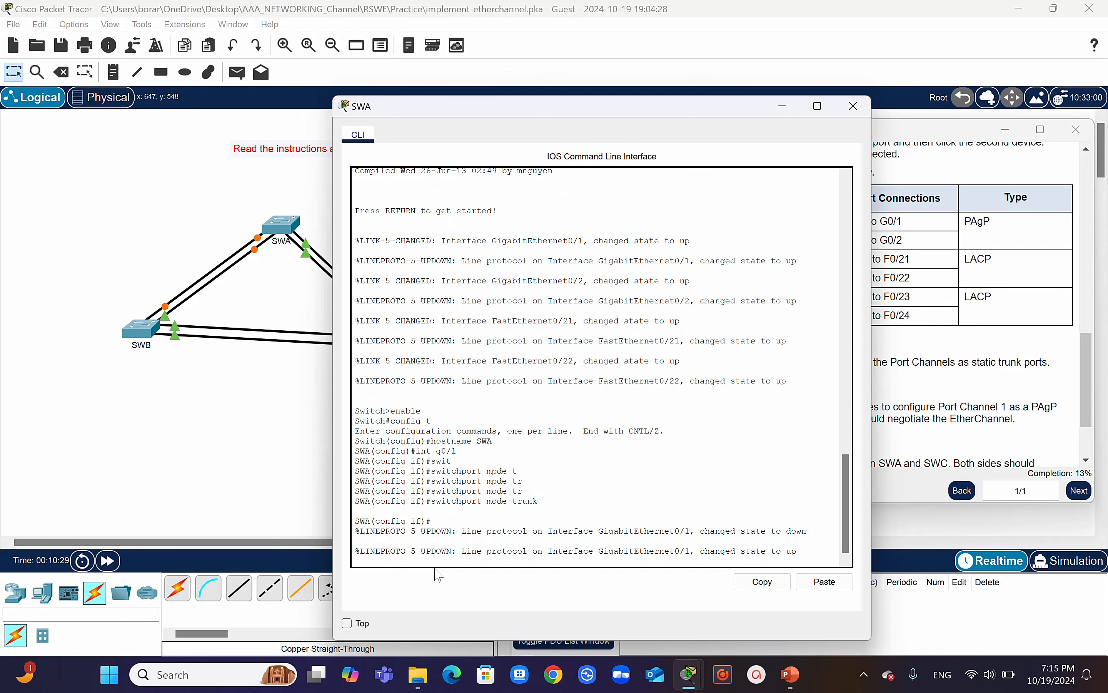
Assign SWA's interface g0/1 to channel-group 1 in desirable mode.
type("chan")
key("BackSpace")
key("BackSpace")
key("BackSpace")
key("Return")
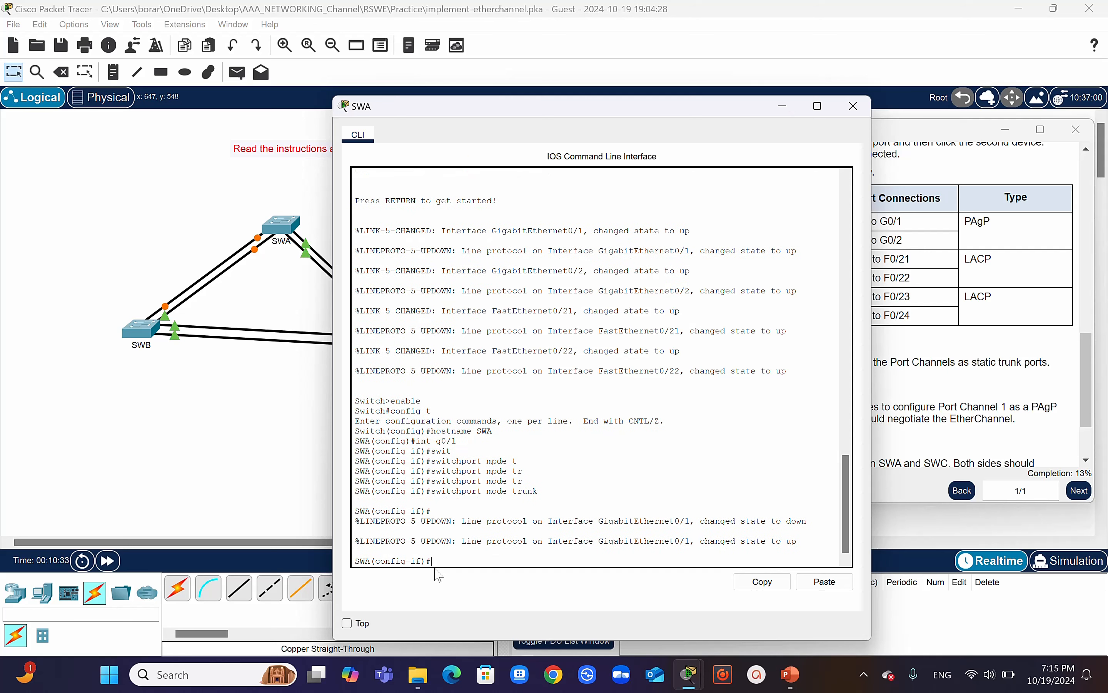
type("channel-group 1 m")
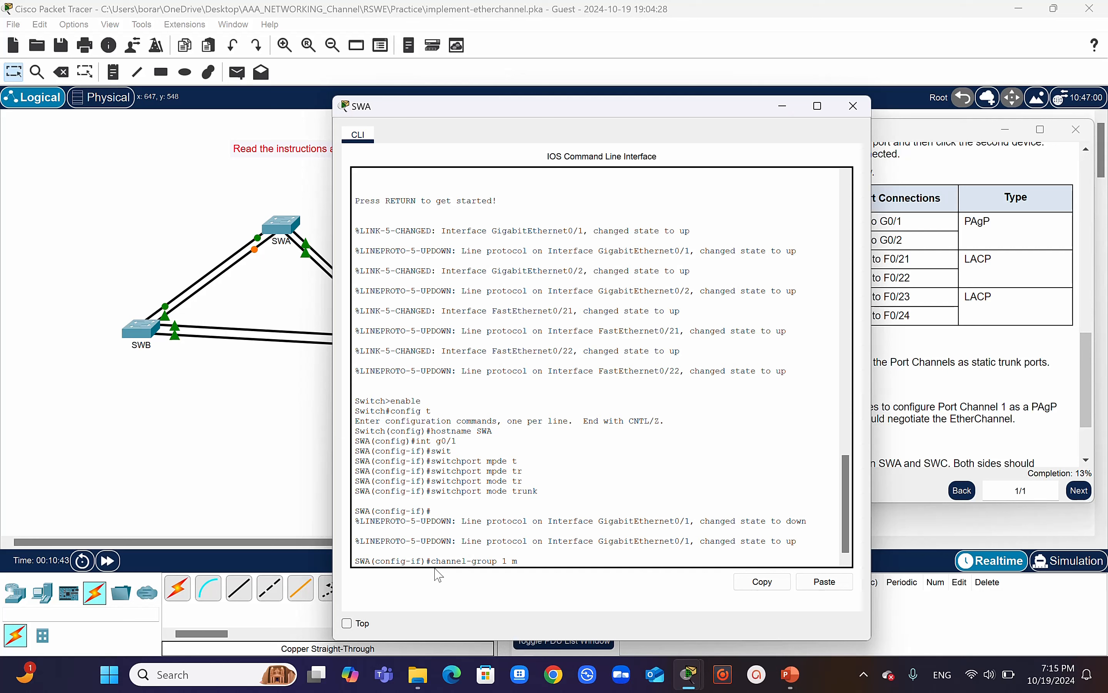
type("ode desirable")
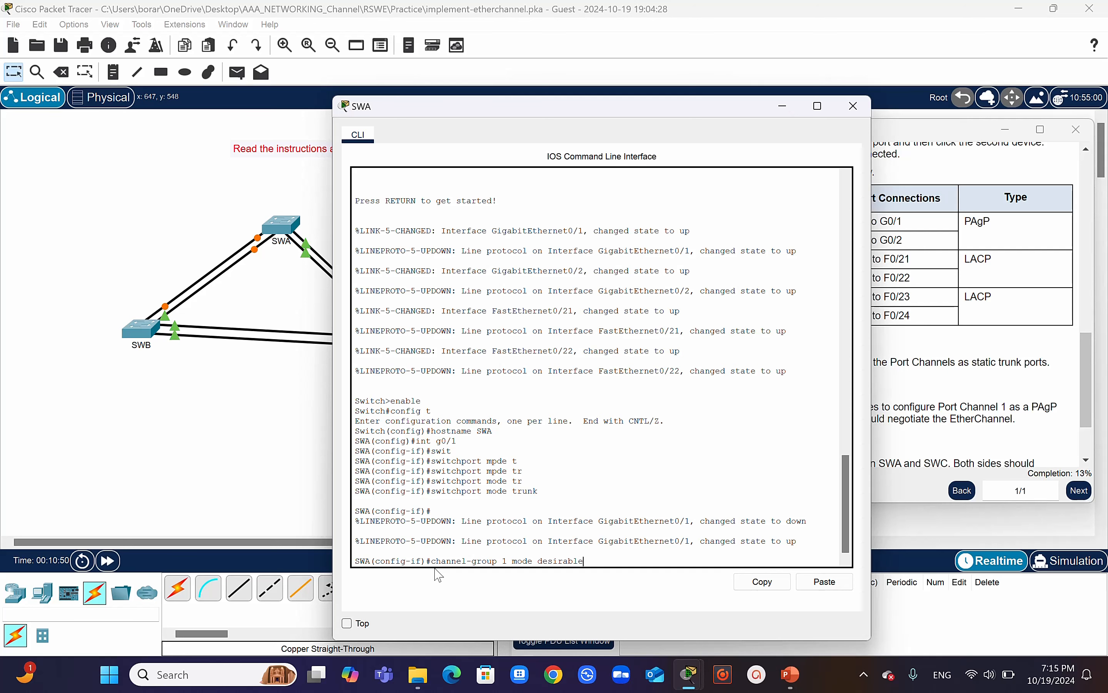
key("Return")
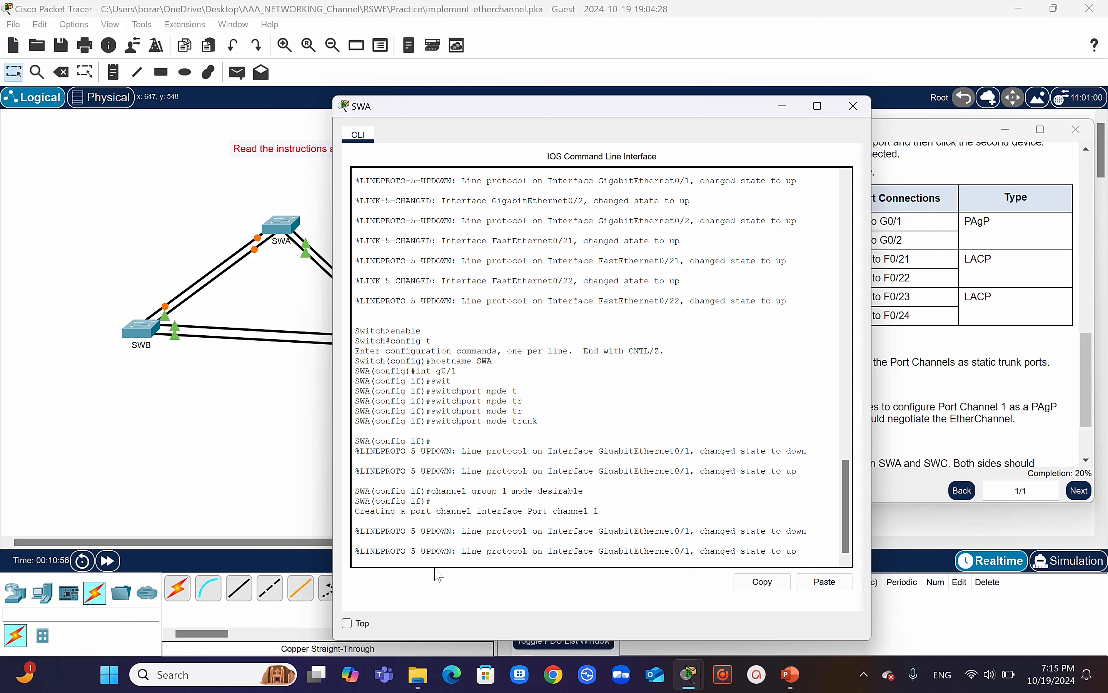
key("Return")
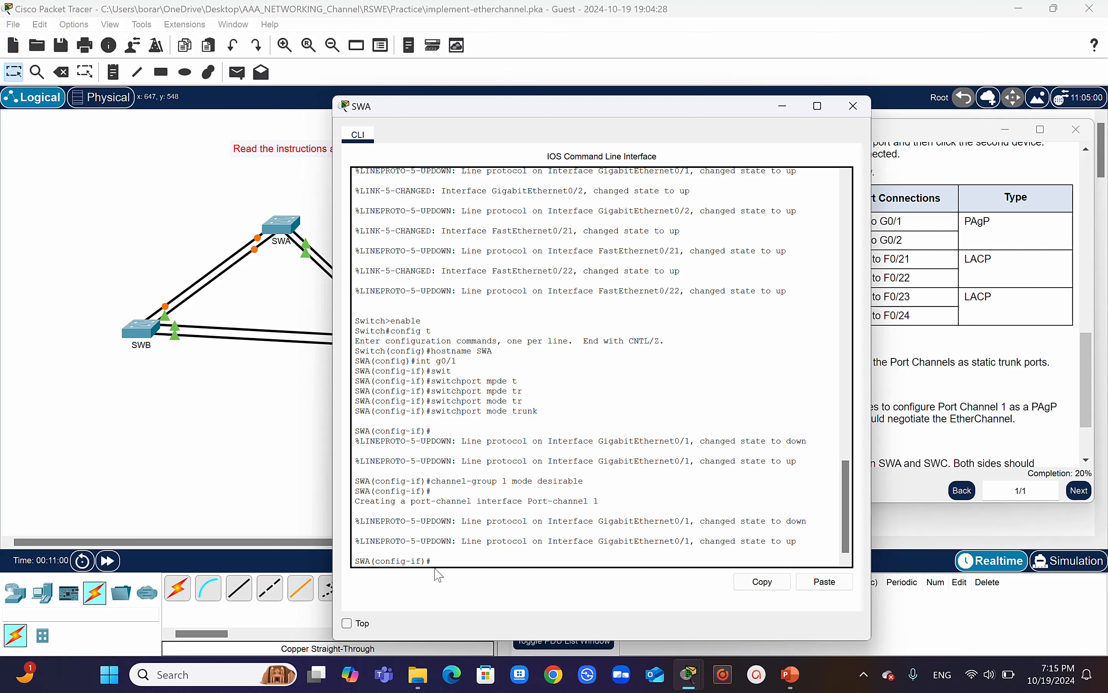
Exit to SWA's global configuration, enter interface g0/2, and set it to switchport mode trunk.
type("int")
key("BackSpace")
key("BackSpace")
type("exit")
key("Return")
type("int")
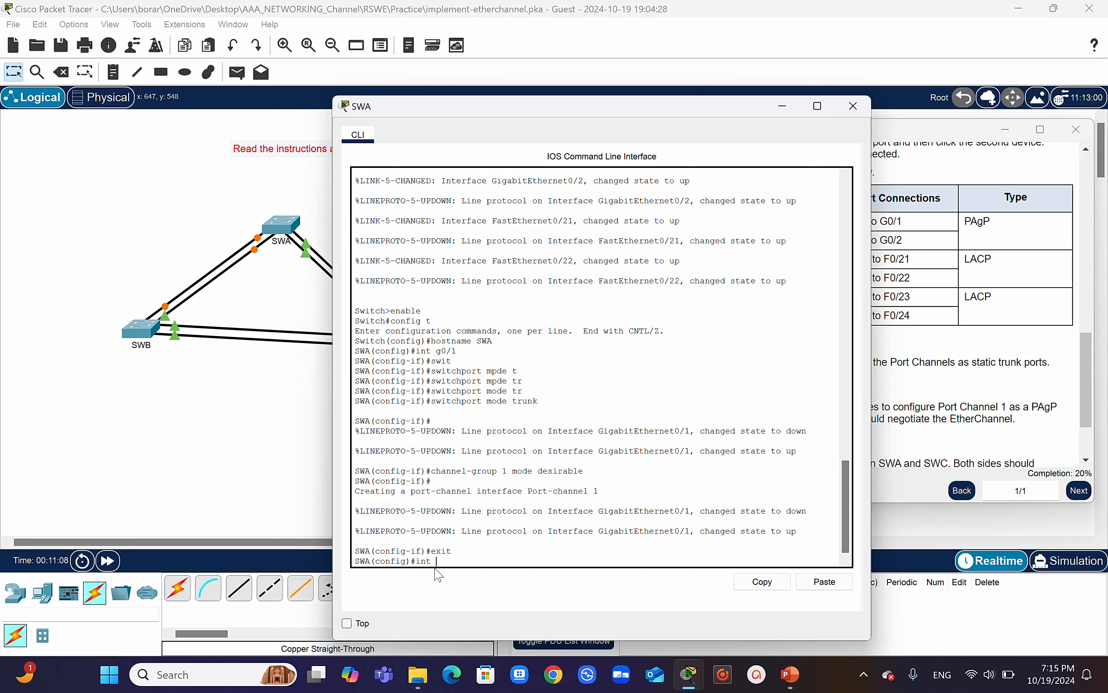
type(" g0/2")
key("Return")
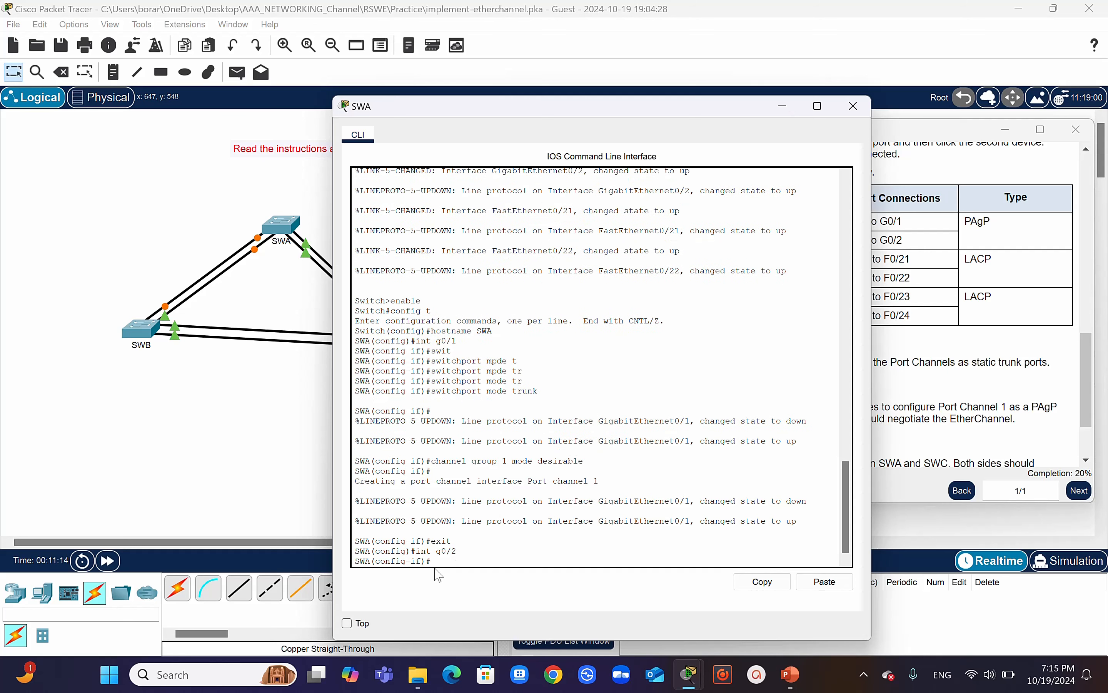
key("Up")
key("Up")
key("Up")
key("Up")
key("Up")
key("Down")
key("Return")
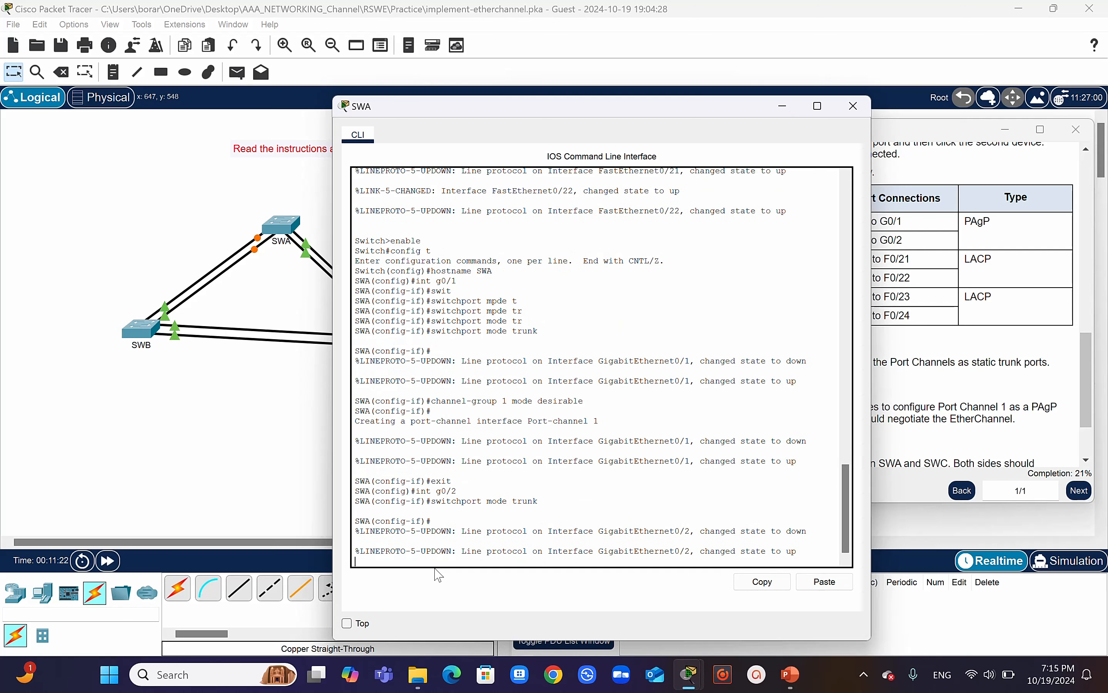
Assign SWA's interface g0/2 to channel-group 1 in desirable mode.
key("Up")
key("Up")
key("BackSpace")
key("BackSpace")
key("BackSpace")
key("BackSpace")
key("BackSpace")
key("Return")
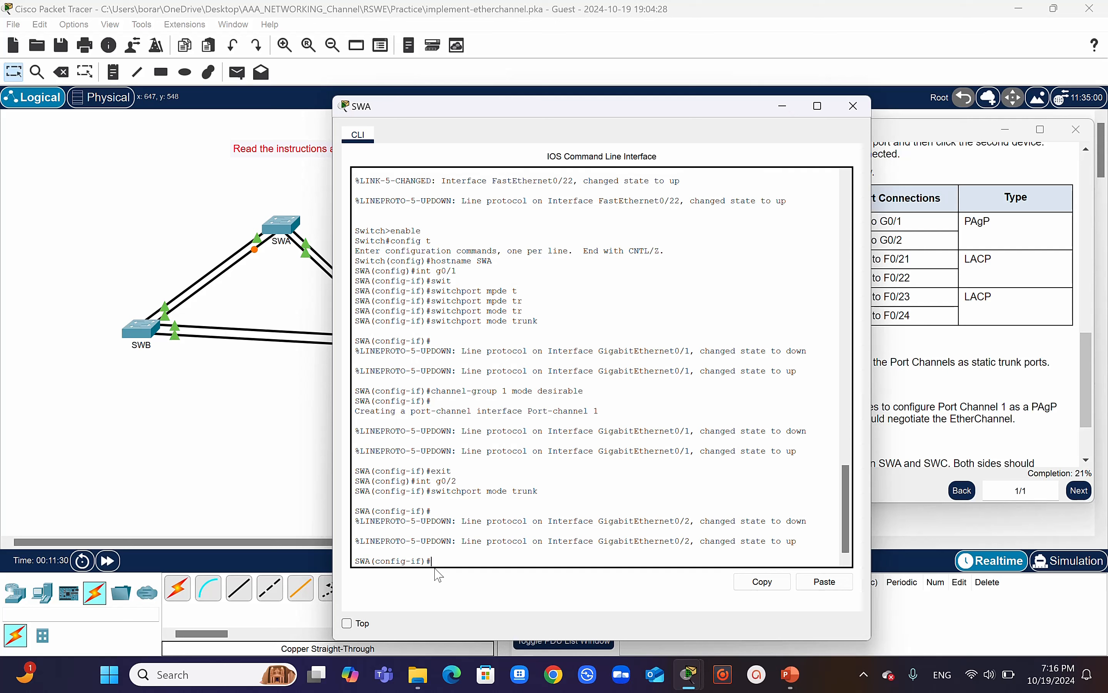
key("Up")
key("Up")
key("Up")
key("Up")
key("Up")
key("Up")
key("Down")
key("Down")
key("Down")
key("Return")
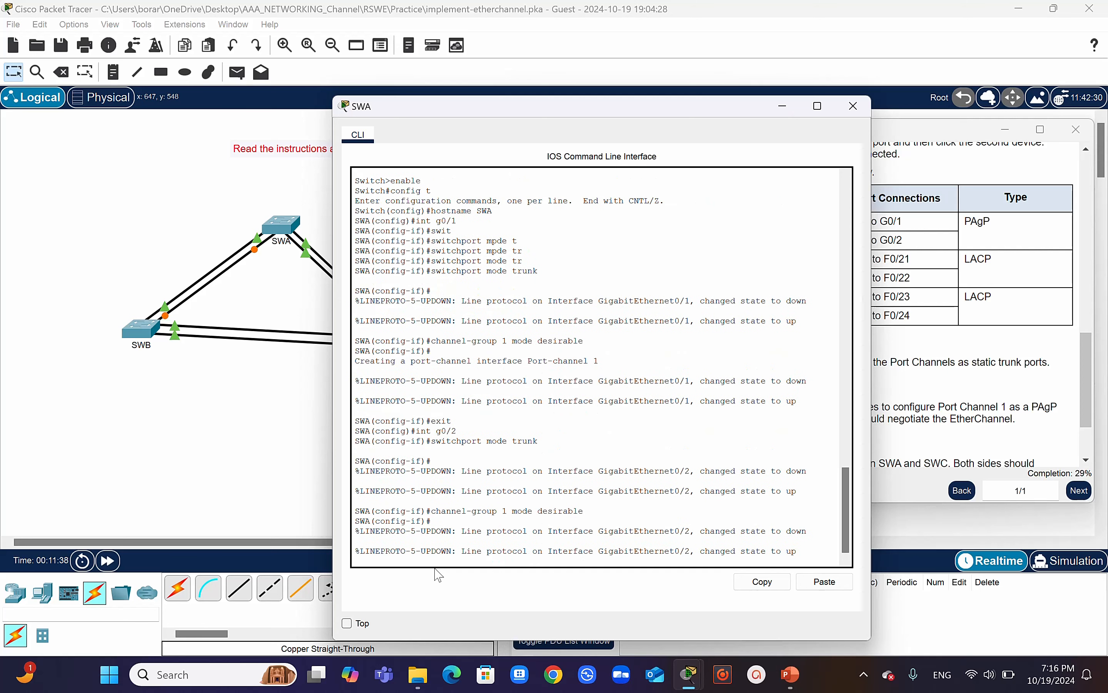
key("Return")
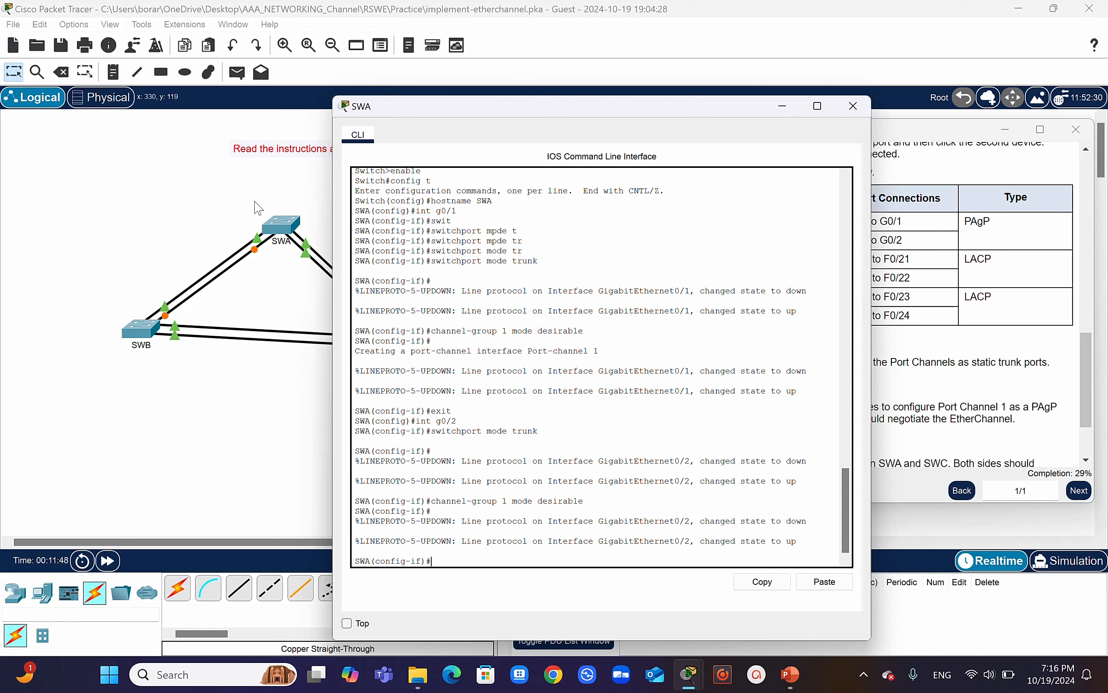
In SWB's command line, enter the interface range g0/1-2 and set both ports to switchport mode trunk.
left_click(143, 337)
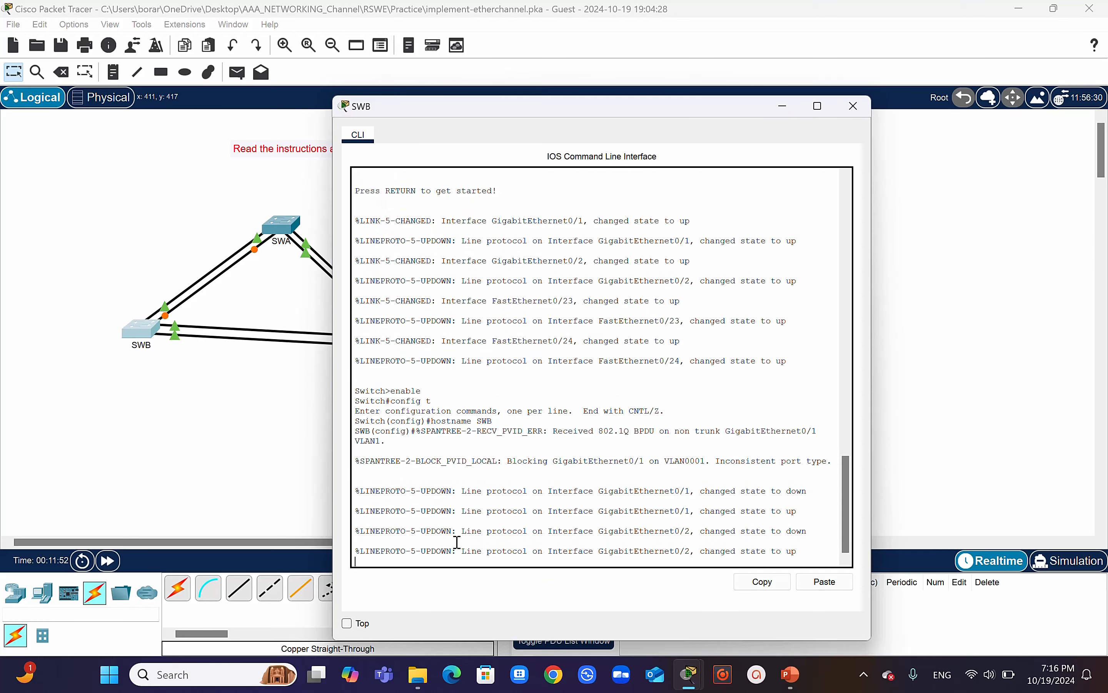
key("Return")
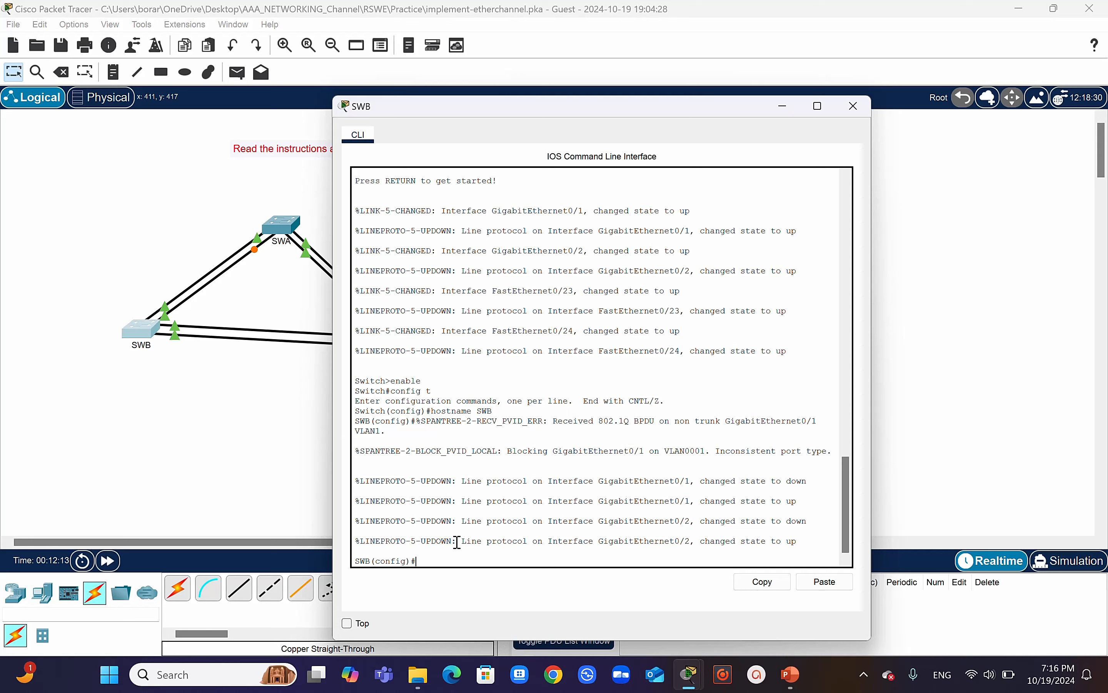
type("int range g0-")
type("1-2")
key("Return")
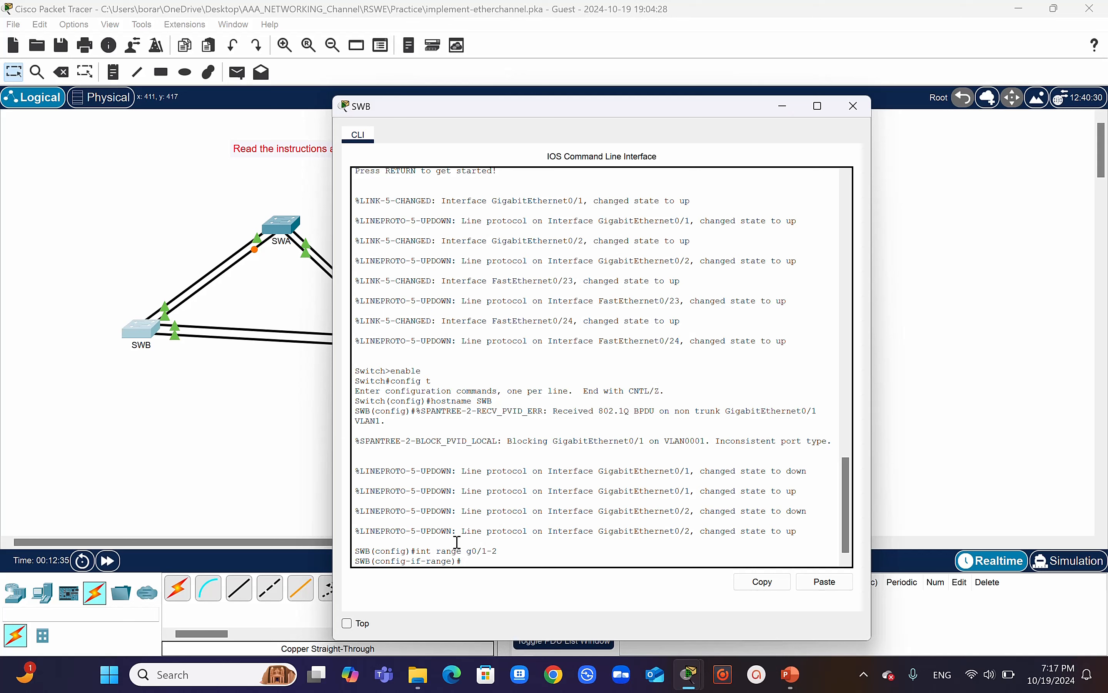
type("swiychport mode trunk")
key("BackSpace")
key("BackSpace")
key("BackSpace")
key("BackSpace")
key("BackSpace")
key("BackSpace")
key("BackSpace")
key("BackSpace")
key("BackSpace")
key("BackSpace")
key("BackSpace")
key("BackSpace")
key("BackSpace")
key("BackSpace")
key("BackSpace")
key("BackSpace")
key("BackSpace")
key("BackSpace")
type("it")
key("Tab")
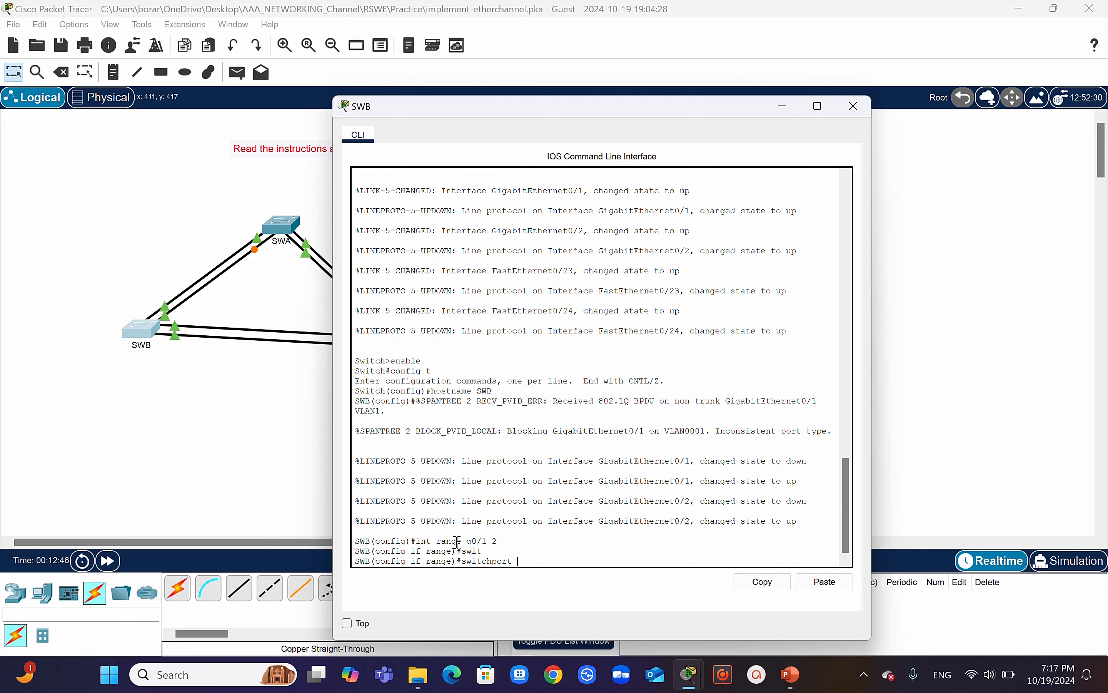
type("mo")
key("Tab")
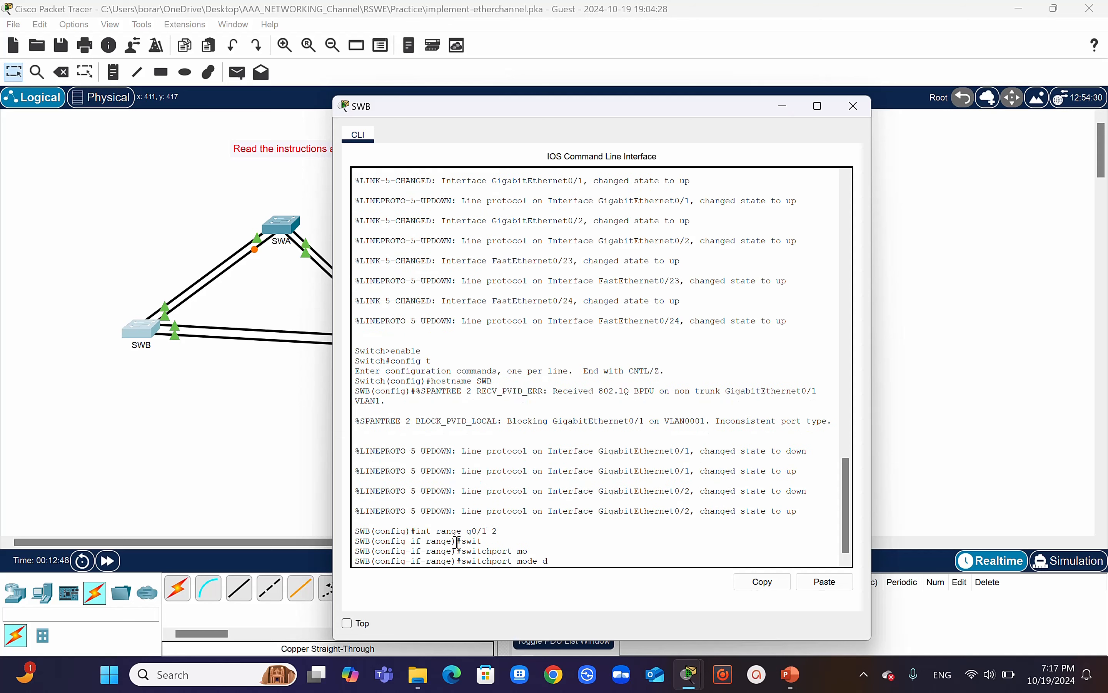
type("d")
key("BackSpace")
type("tr")
key("Tab")
key("Return")
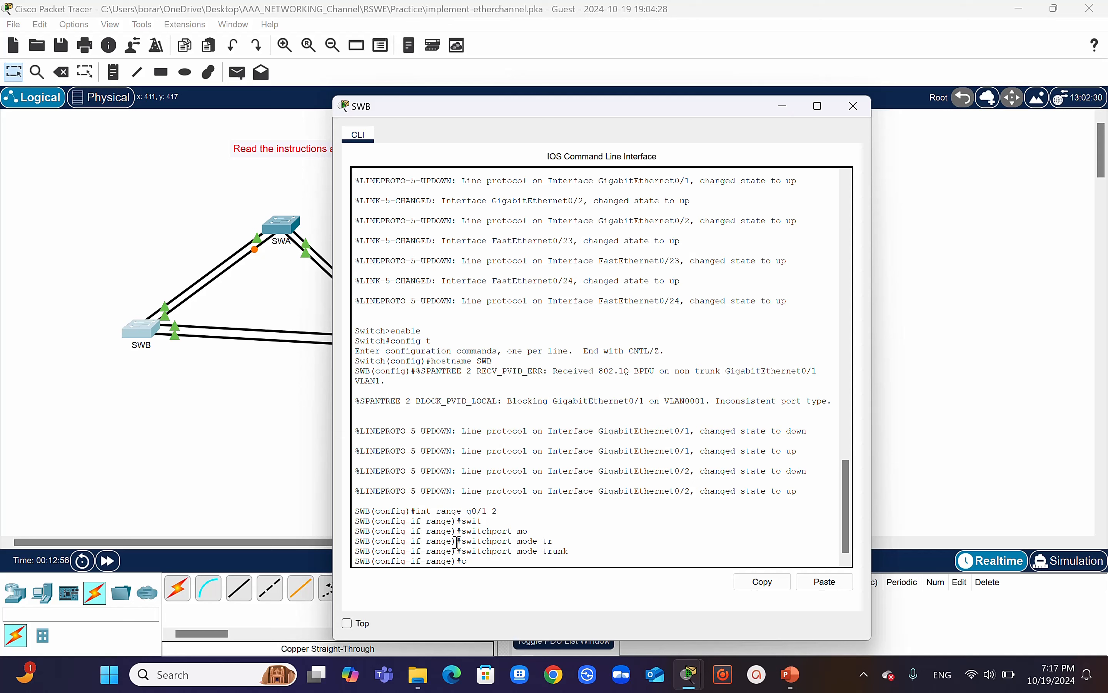
Assign SWB's interface range g0/1-2 to channel-group 1 in desirable mode.
type("channel group 1")
key("Return")
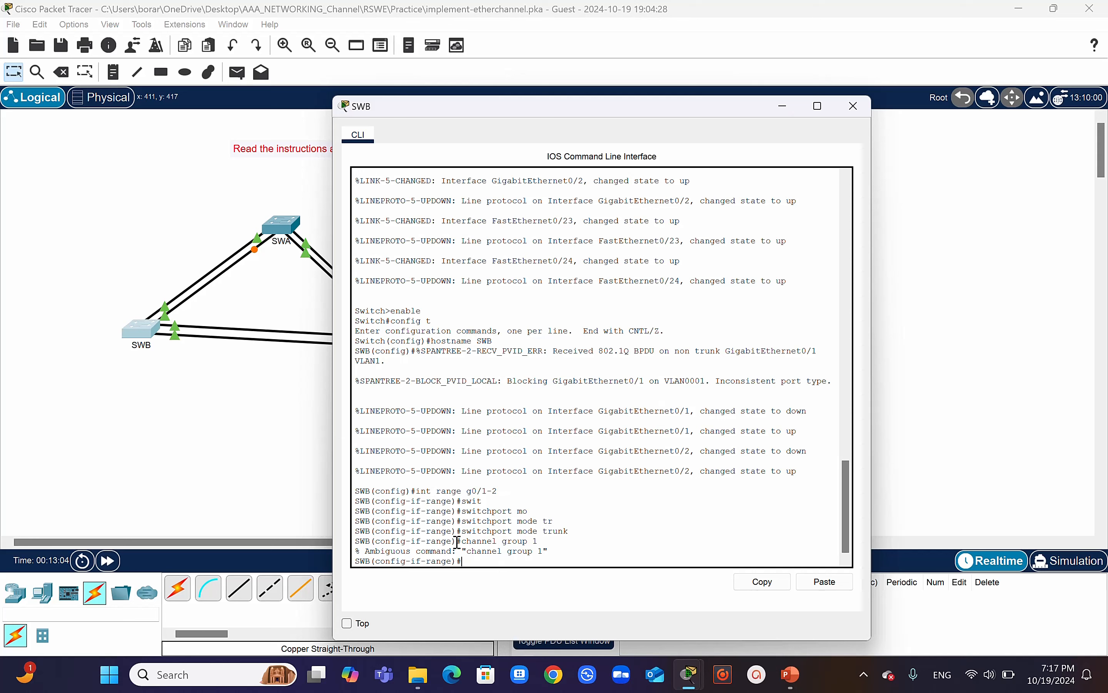
key("Up")
key("Left")
key("Left")
key("Left")
key("Left")
key("Left")
key("Left")
key("BackSpace")
type("-")
key("Right")
type("mode desirable")
key("Return")
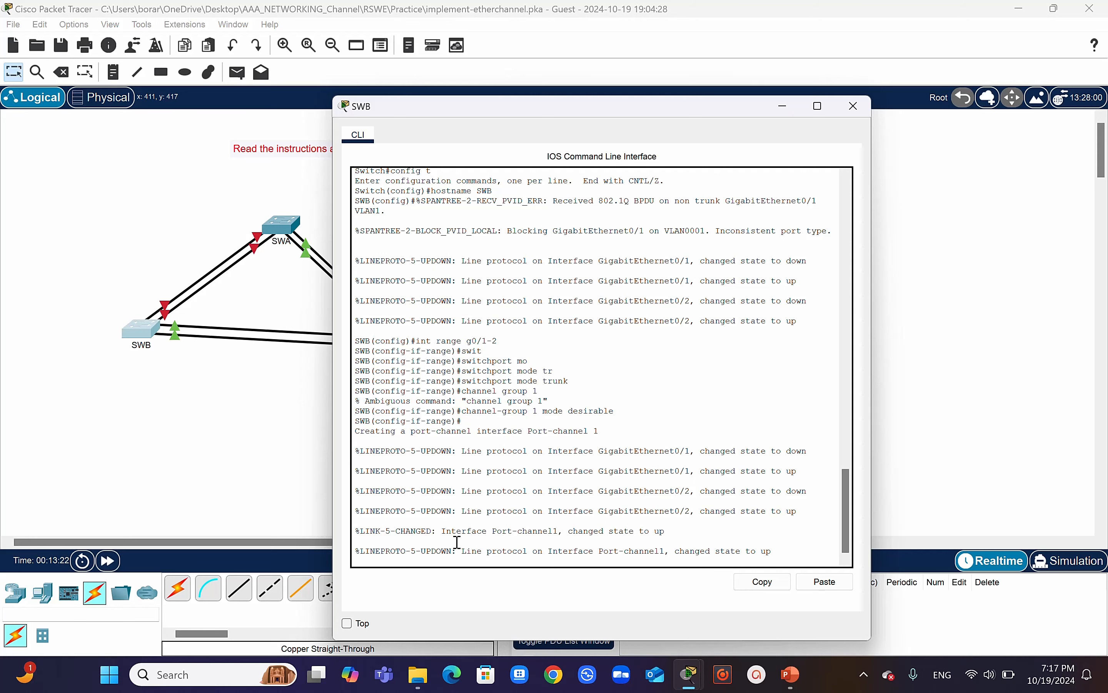
key("Return")
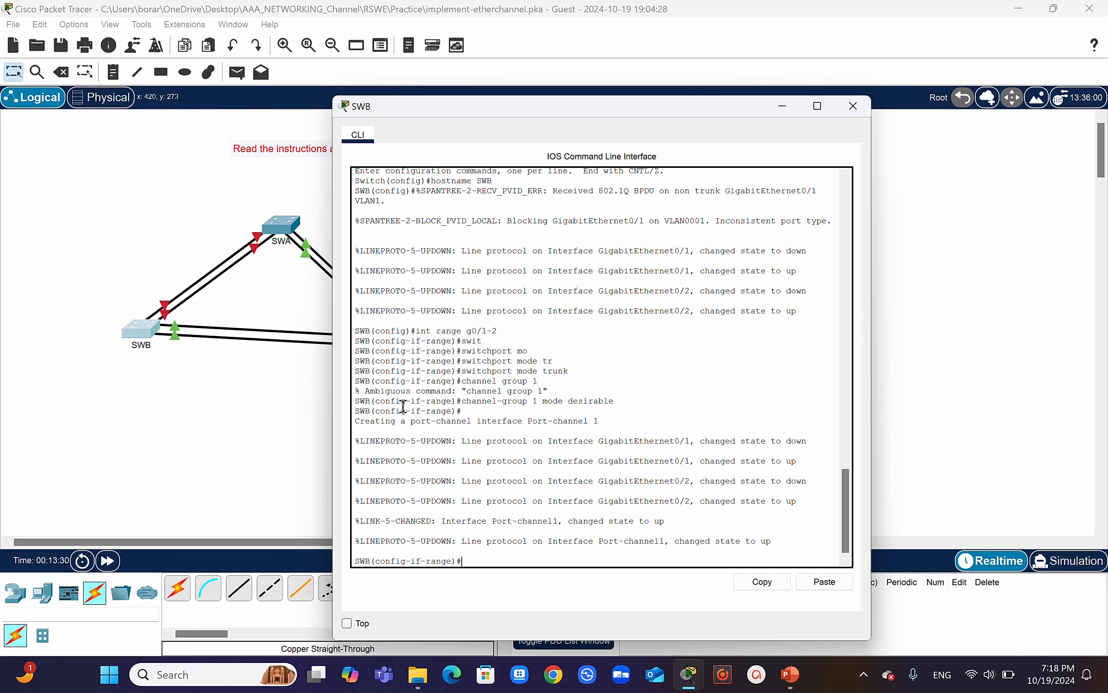
Exit SWB's interface range to global configuration and consult the port channel table in the activity instructions.
type("xit")
key("Return")
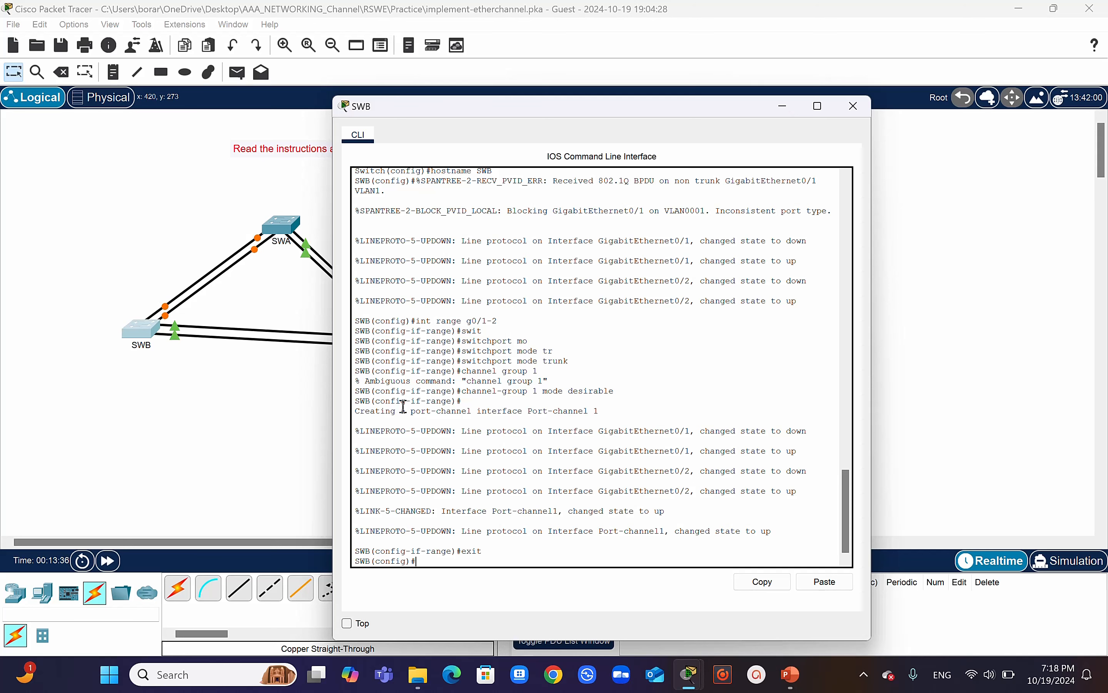
scroll(402, 404, "up", 12)
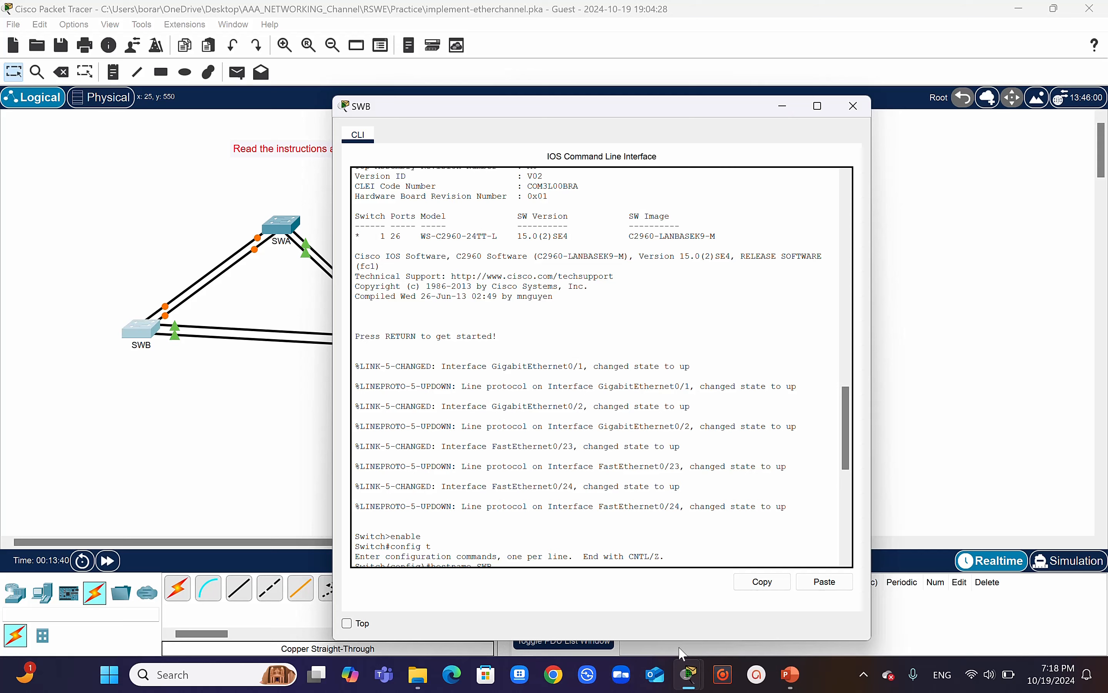
mouse_move(690, 682)
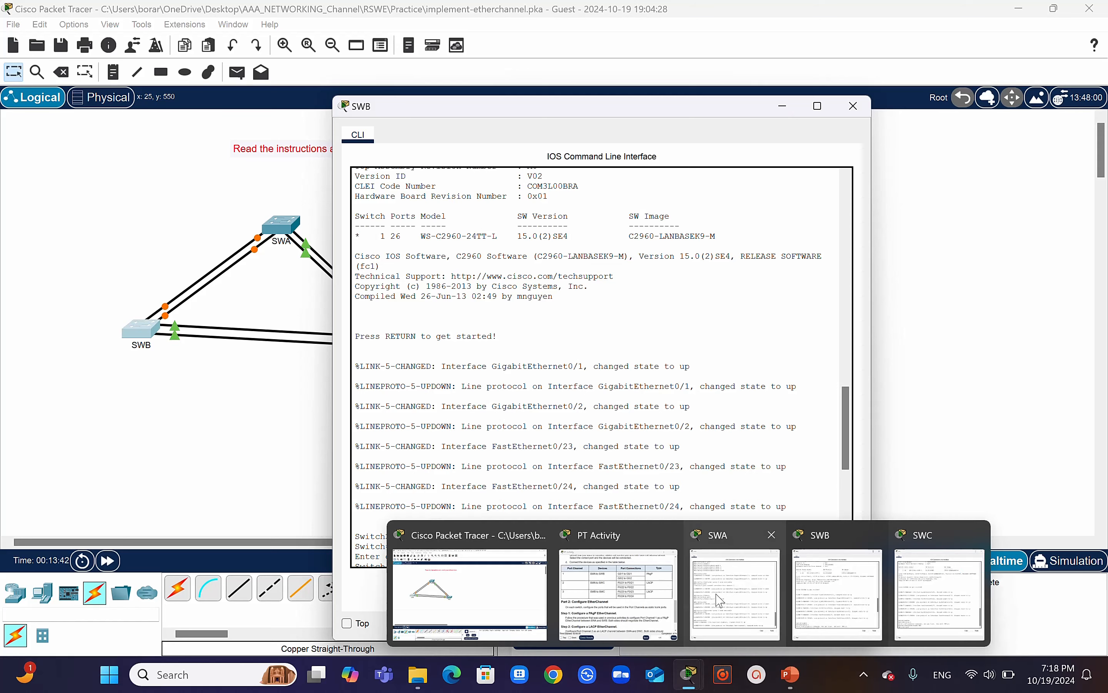
left_click(630, 582)
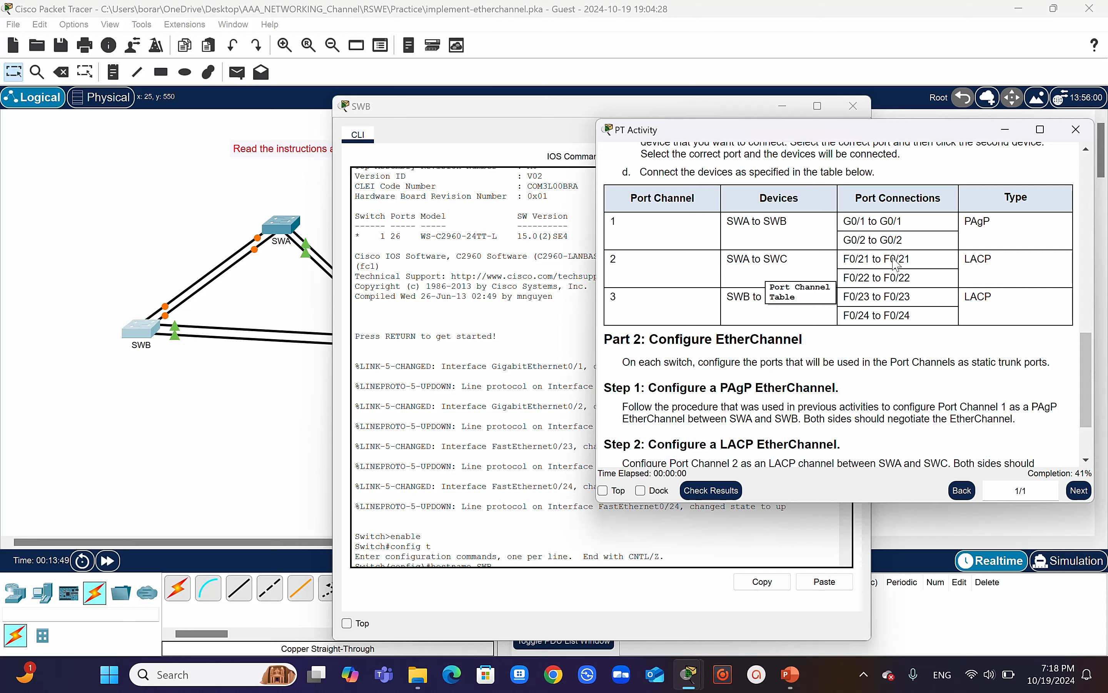
In SWA's command line, exit to global configuration and enter the interface range f0/21-22.
left_click(233, 308)
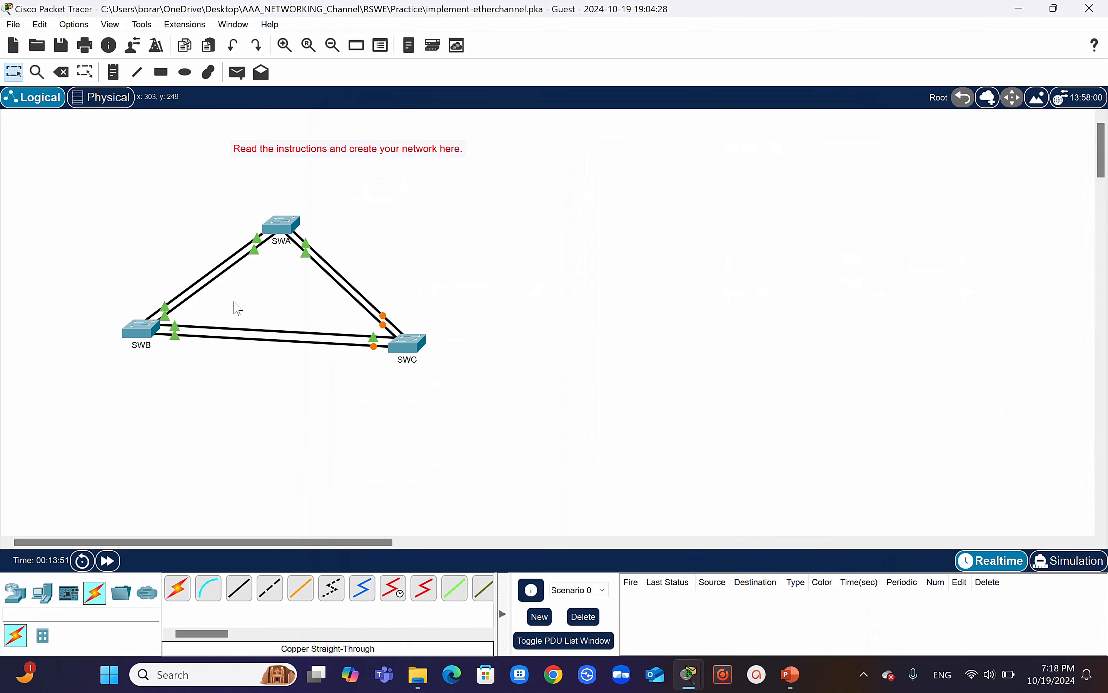
left_click(290, 229)
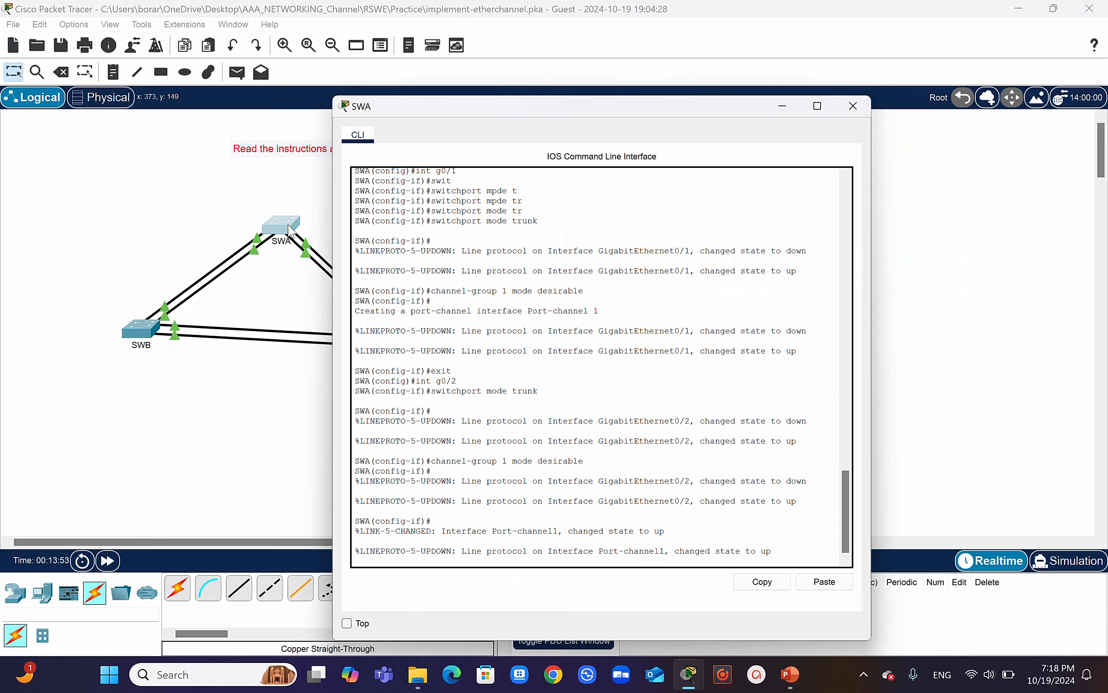
key("Return")
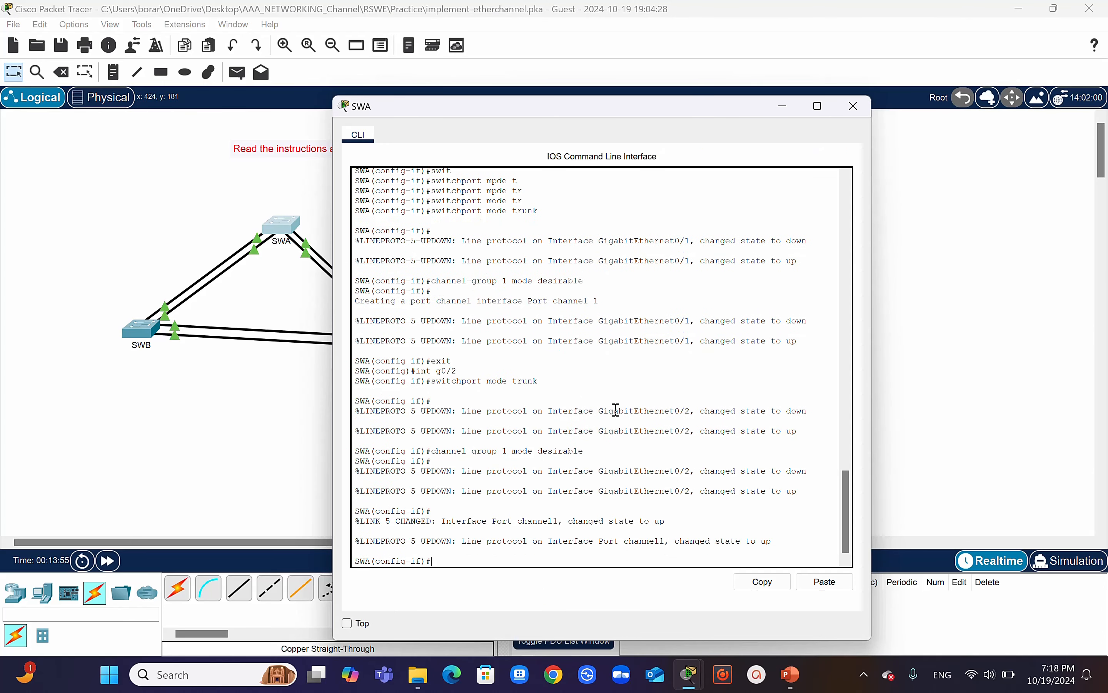
type("exit")
key("Return")
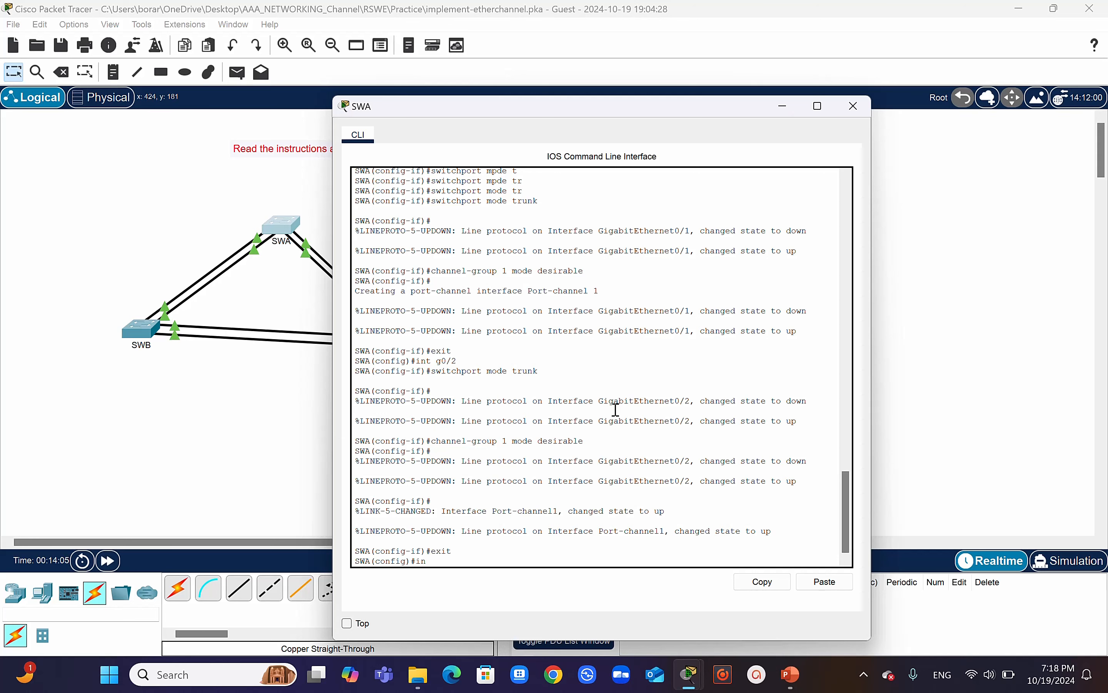
type("t range f0/21-22")
key("Return")
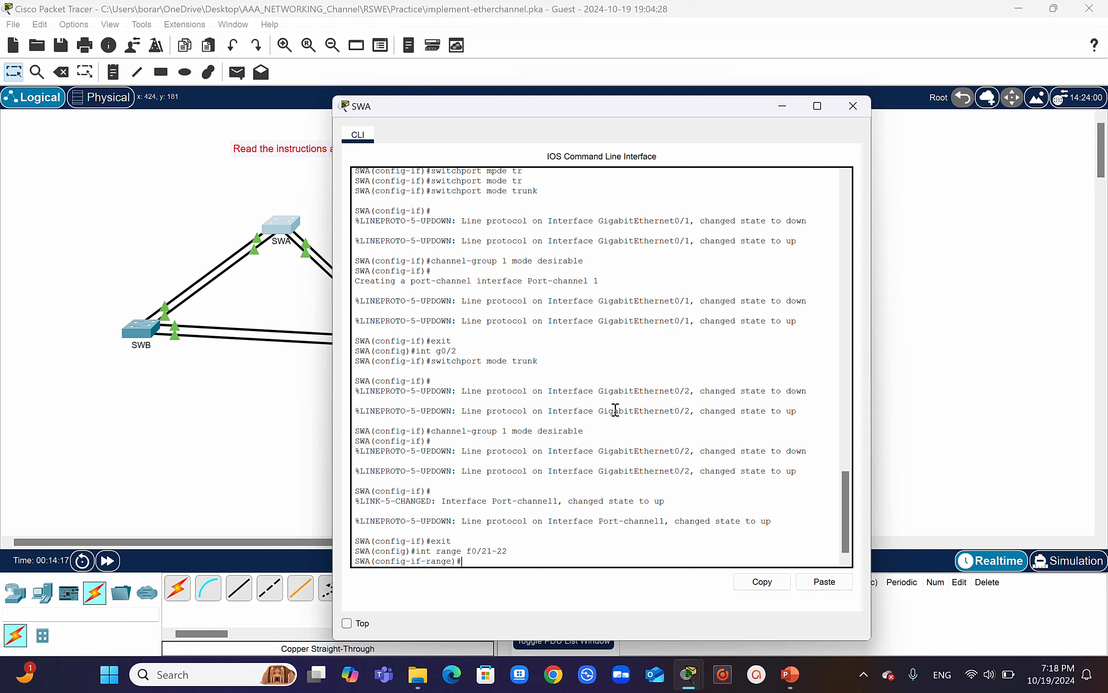
Set SWA's interface range f0/21-22 to switchport mode trunk.
key("Up")
key("Up")
key("Up")
key("Up")
key("Return")
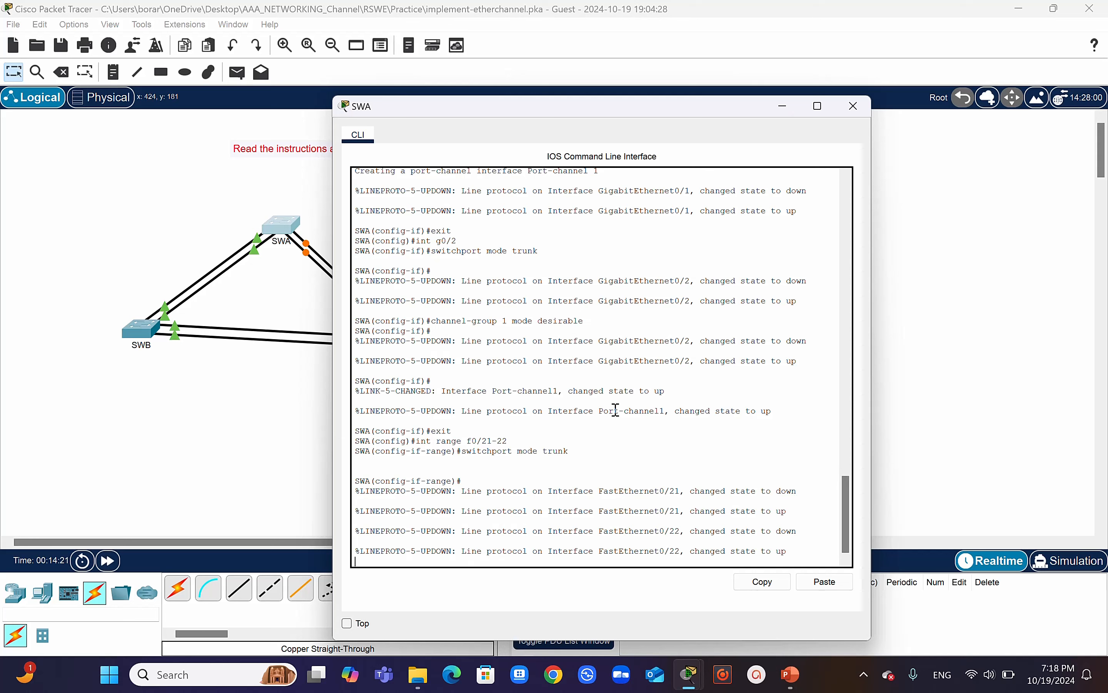
key("Return")
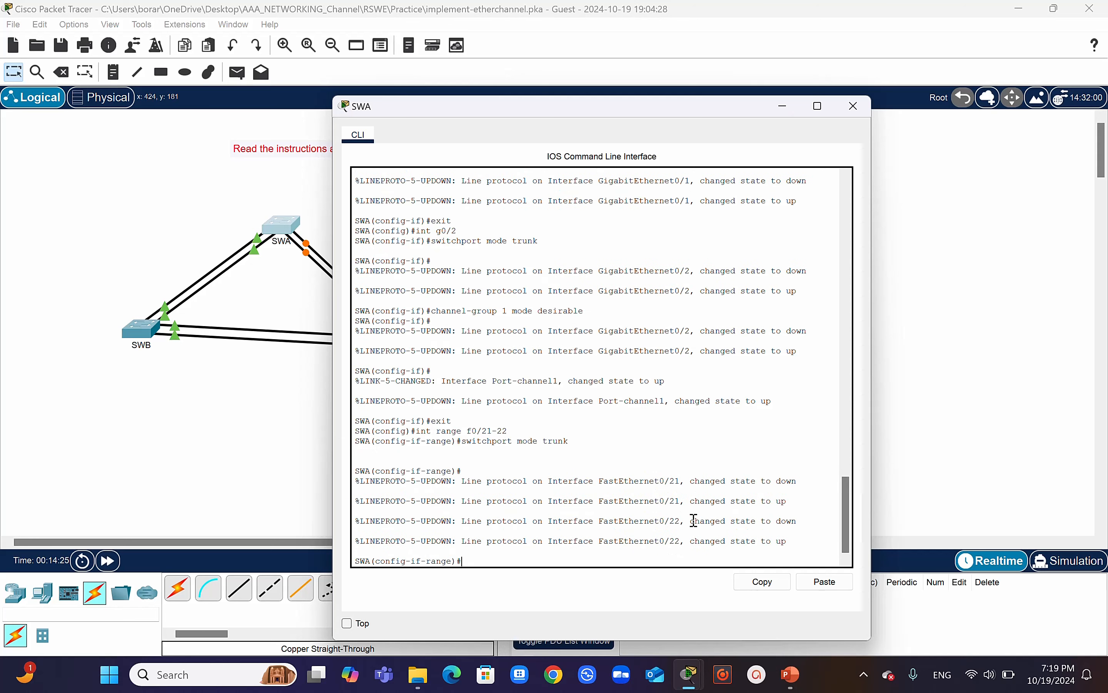
Consult the activity's LACP EtherChannel instructions and assign SWA's interface range f0/21-22 to channel-group 2 in active mode.
mouse_move(692, 676)
left_click(641, 583)
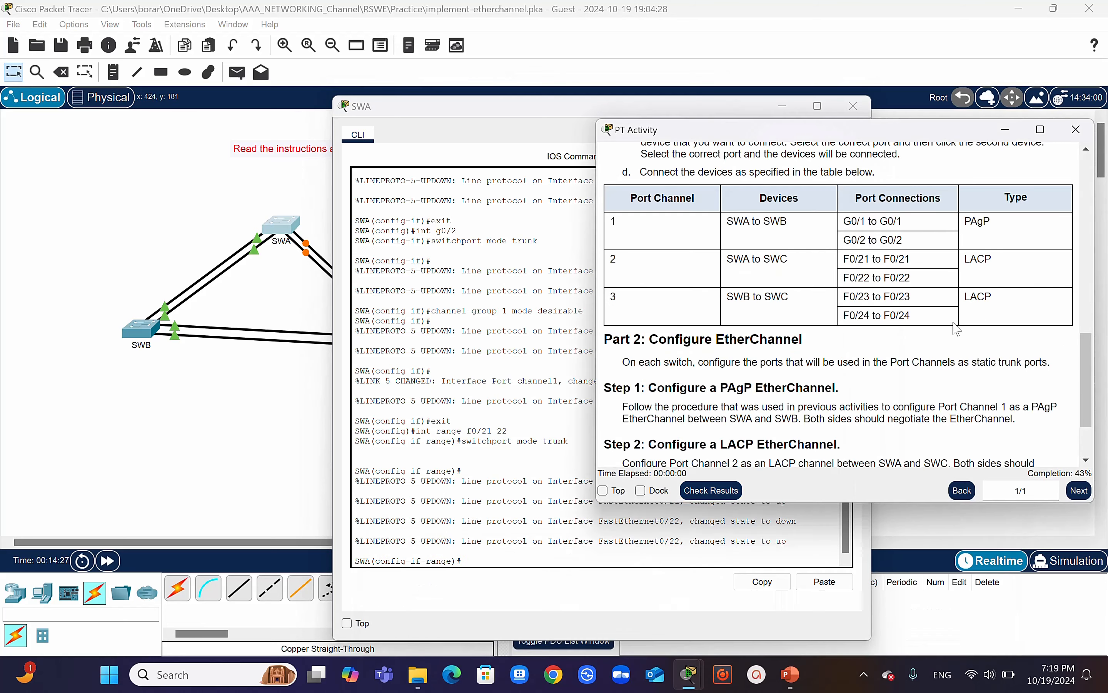
left_click_drag(1089, 369, 1093, 389)
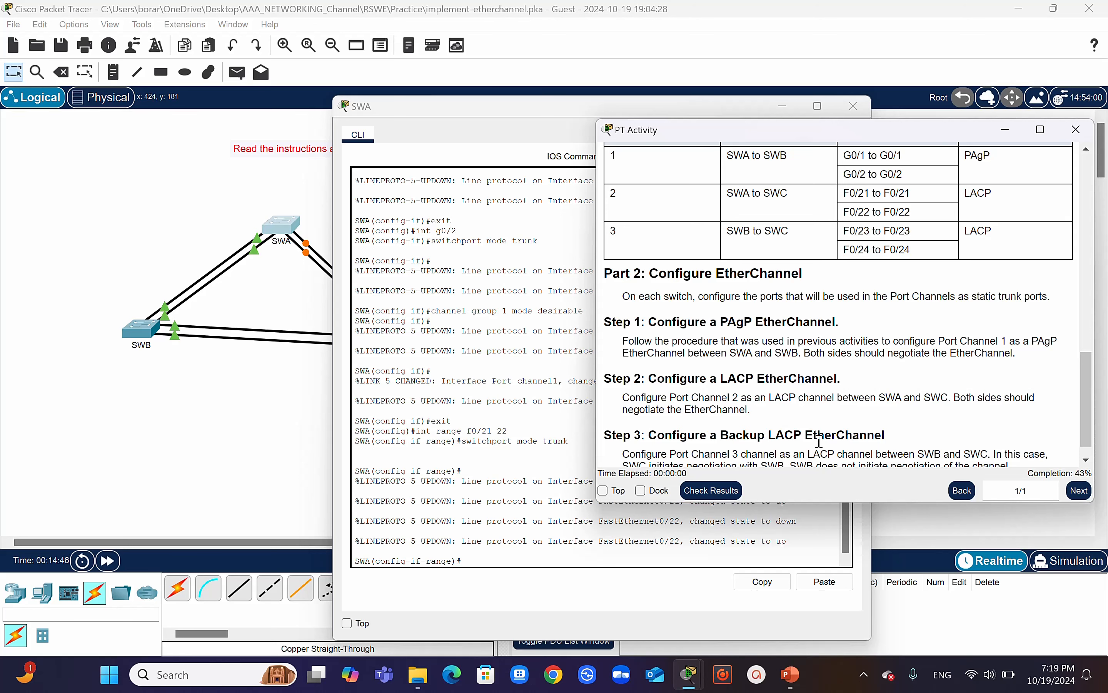
left_click(472, 556)
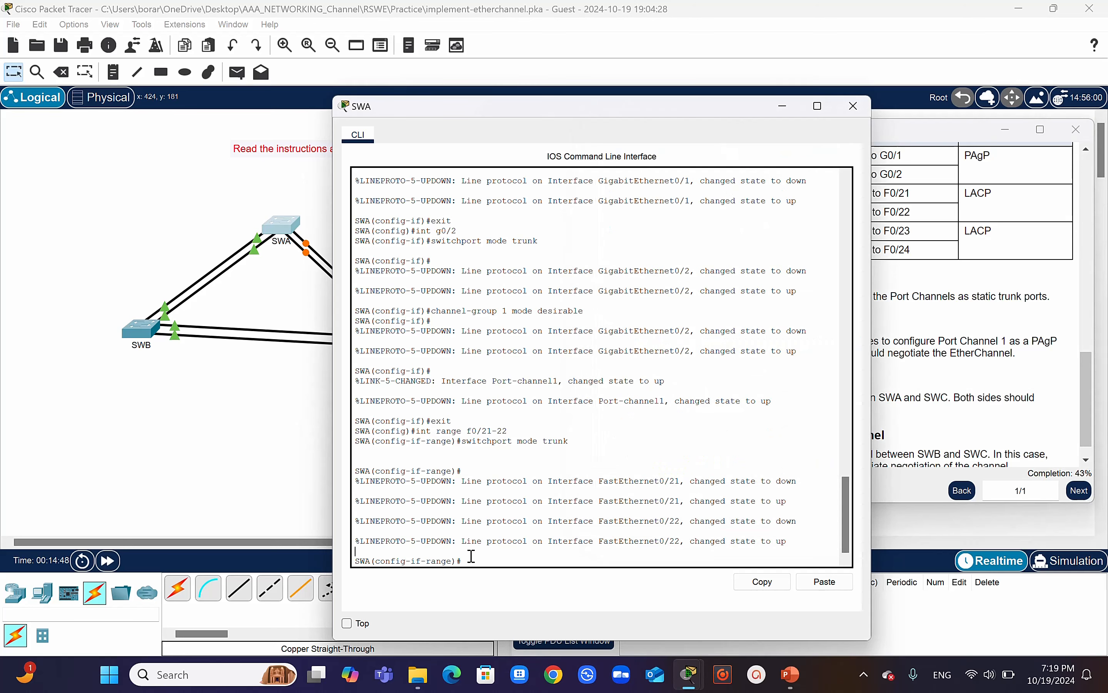
key("Up")
key("Up")
key("Up")
key("Up")
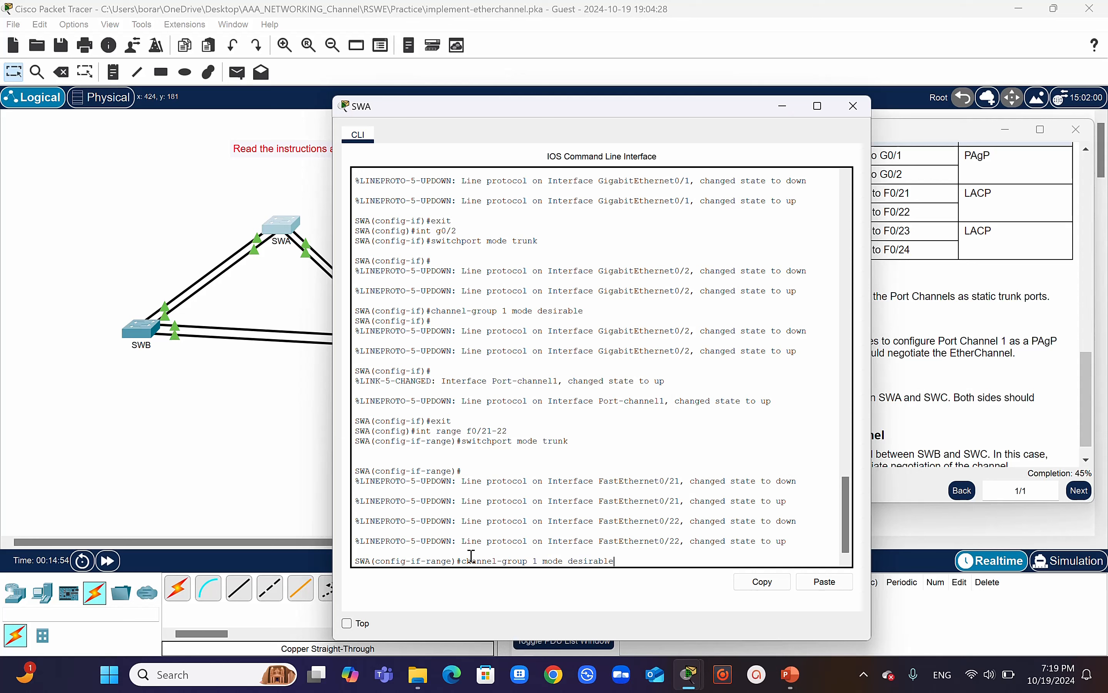
key("BackSpace")
key("BackSpace")
key("BackSpace")
key("BackSpace")
key("BackSpace")
key("BackSpace")
key("BackSpace")
key("BackSpace")
key("BackSpace")
key("BackSpace")
key("BackSpace")
key("BackSpace")
key("BackSpace")
key("BackSpace")
key("BackSpace")
key("BackSpace")
key("BackSpace")
type("2 mode acti")
key("Tab")
key("Return")
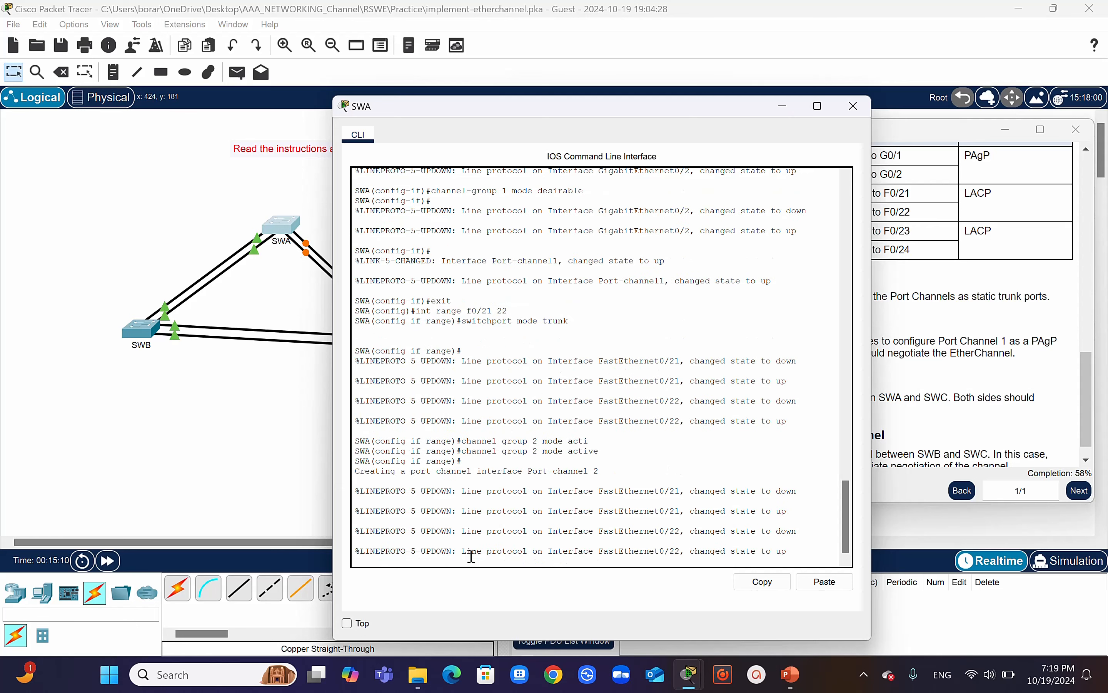
Open SWC's command line and enter the interface range f0/21-22 from global configuration.
left_click(250, 488)
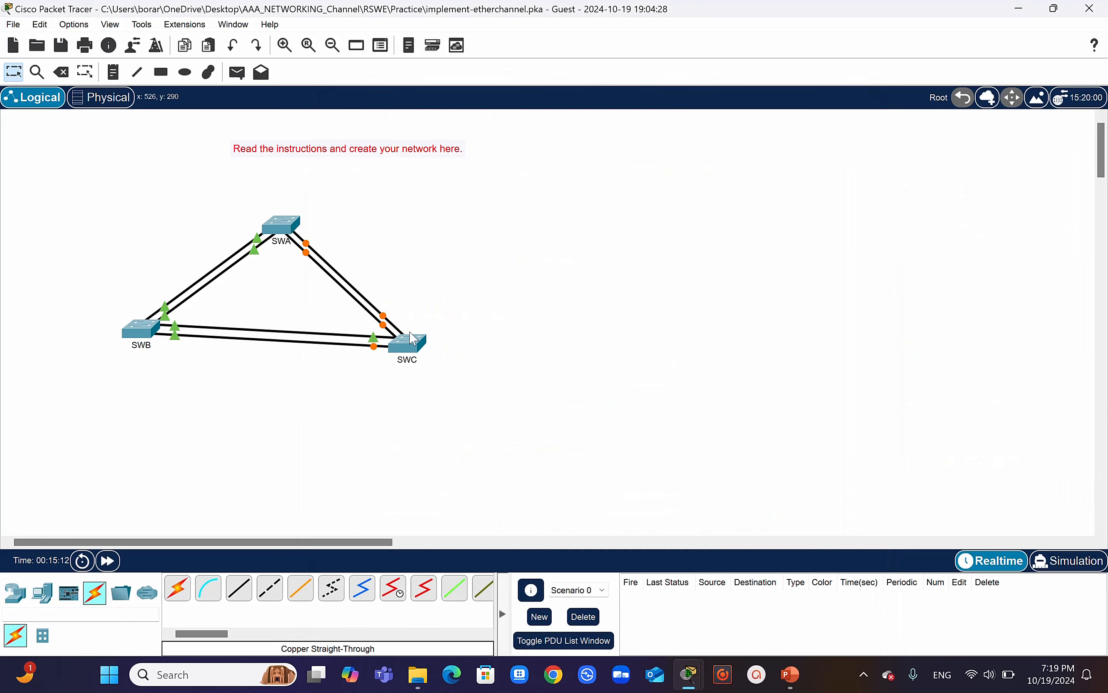
left_click(416, 348)
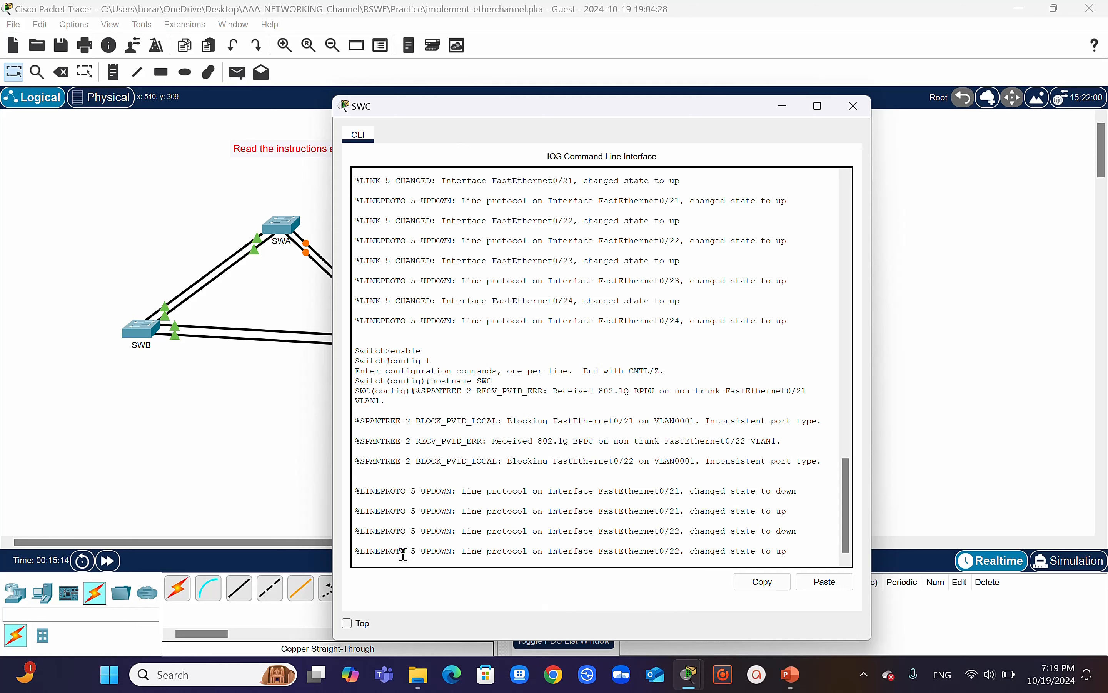
key("Return")
type("int ")
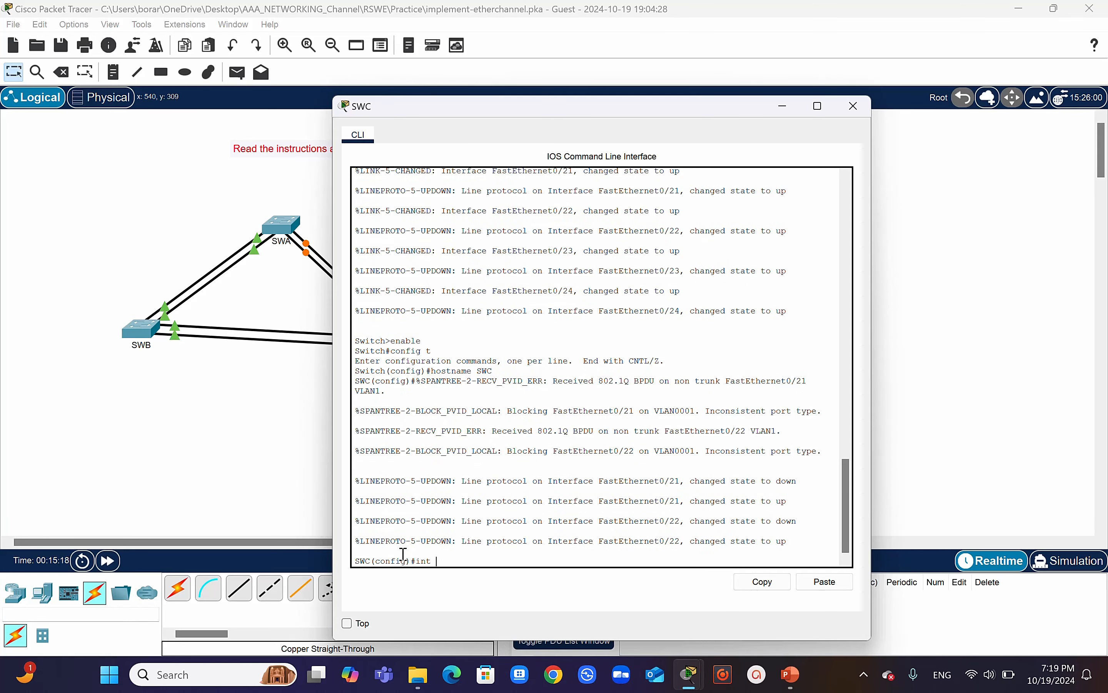
type("frange f0/21")
type("-22")
key("Return")
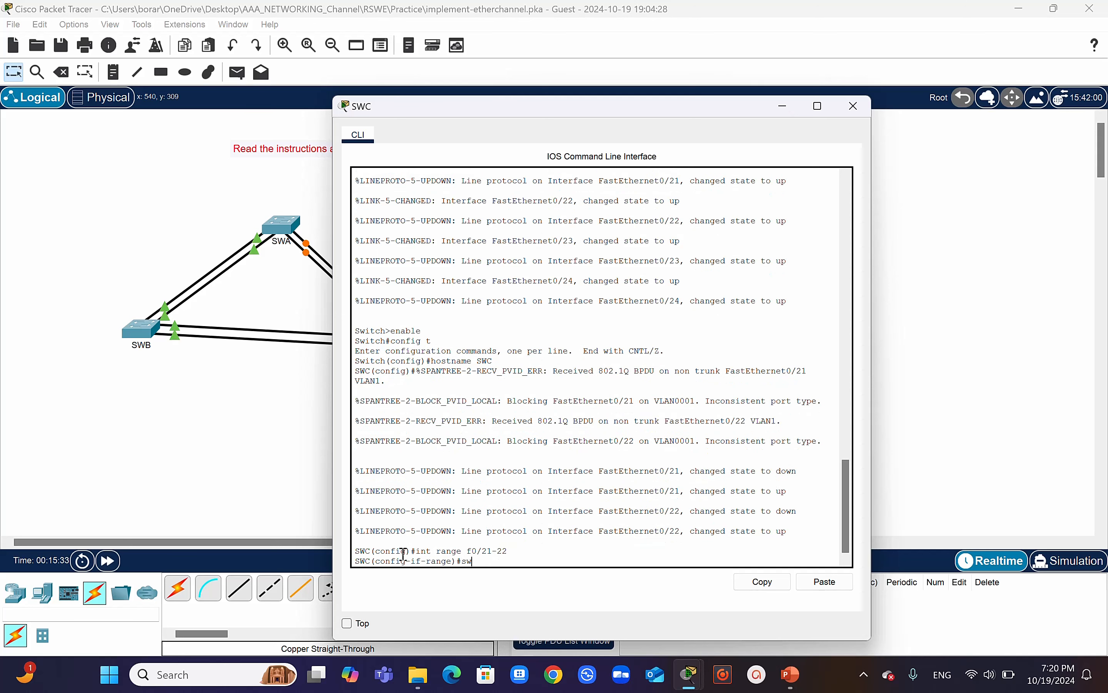
Set SWC's interface range f0/21-22 to switchport mode trunk.
type("swi")
key("Tab")
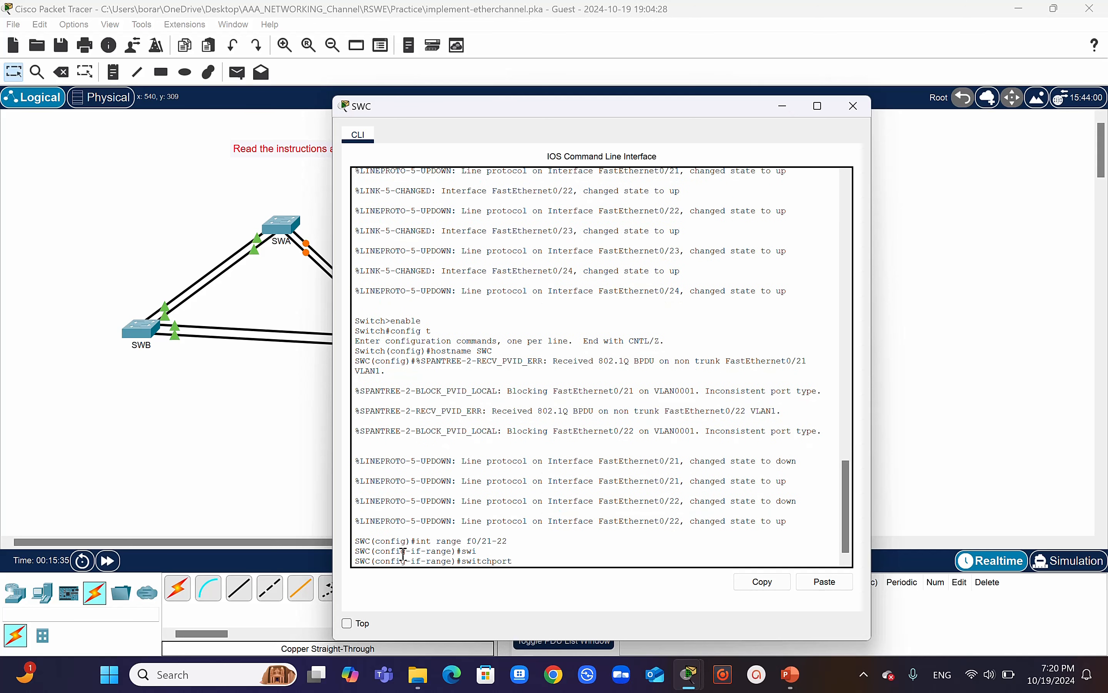
type("mode t")
key("Tab")
key("Return")
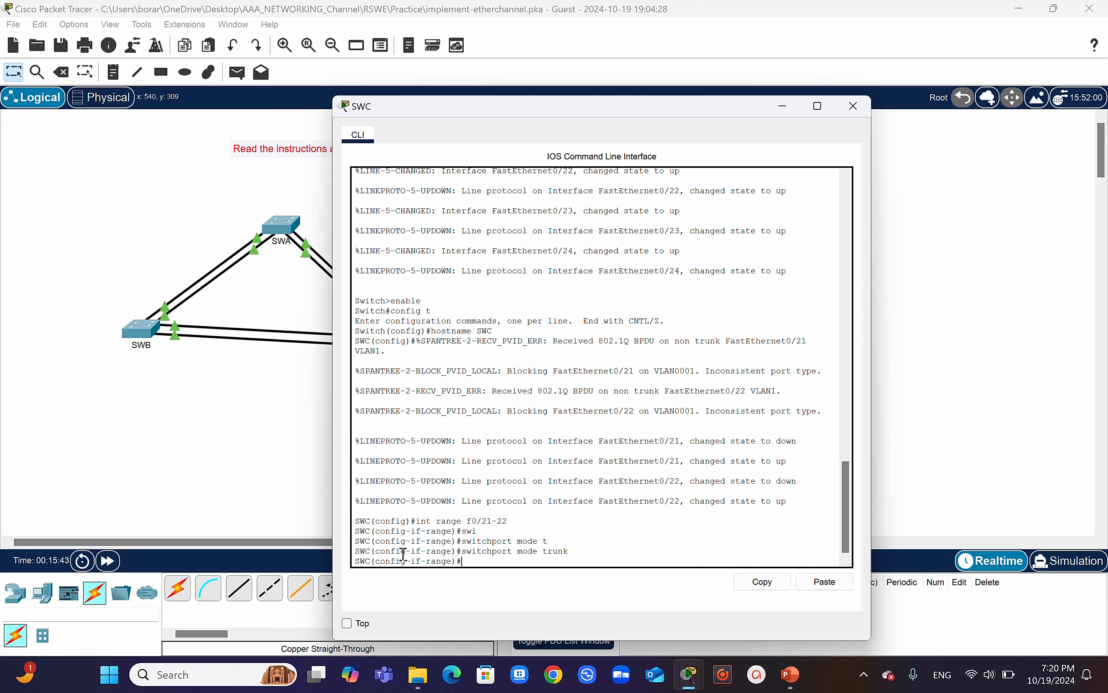
Assign SWC's interface range f0/21-22 to channel-group 2 in active mode.
type("channel-group 2 mode active")
key("Return")
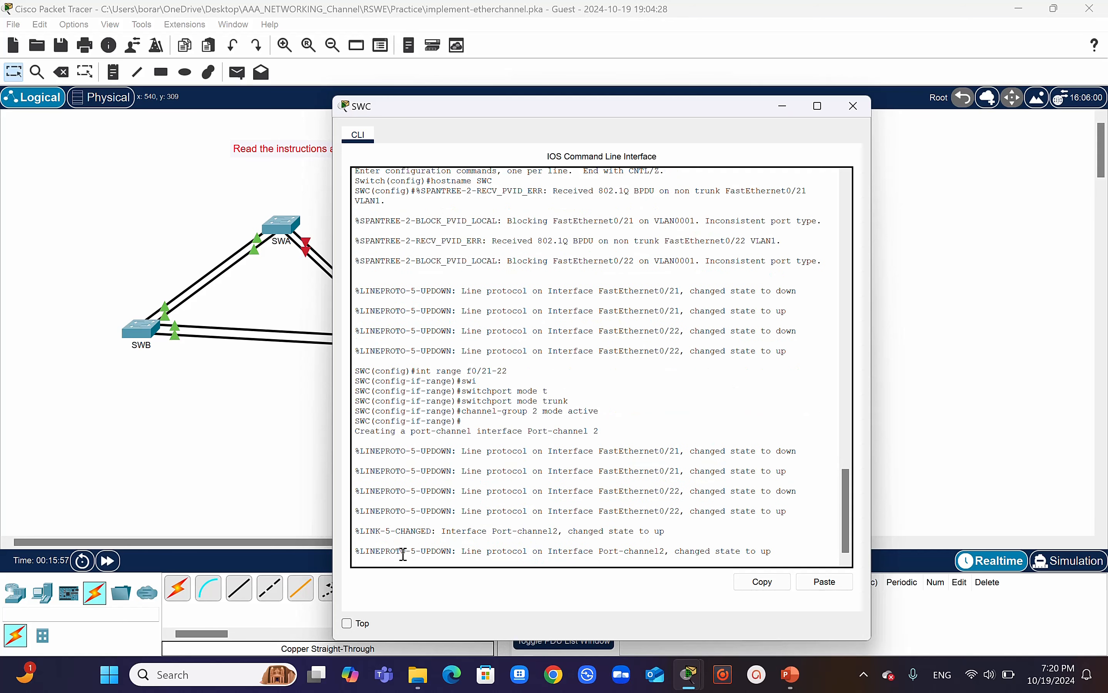
key("Return")
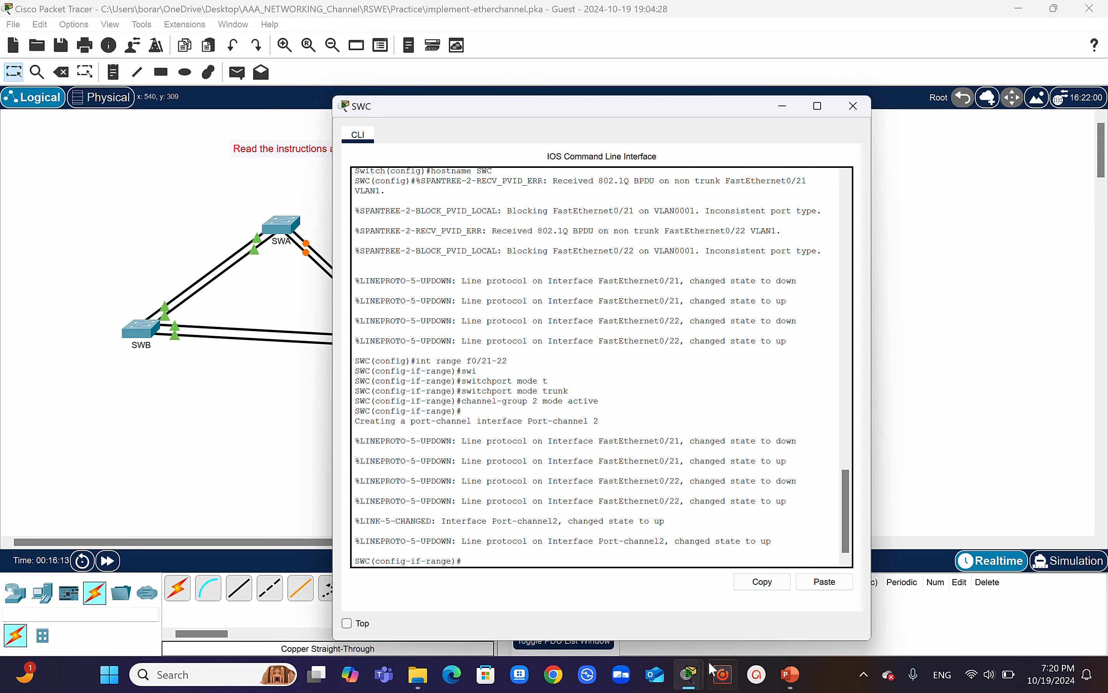
Consult the activity's backup LACP EtherChannel instructions and switch SWC's configuration to the interface range f0/23-24.
mouse_move(690, 682)
left_click(638, 616)
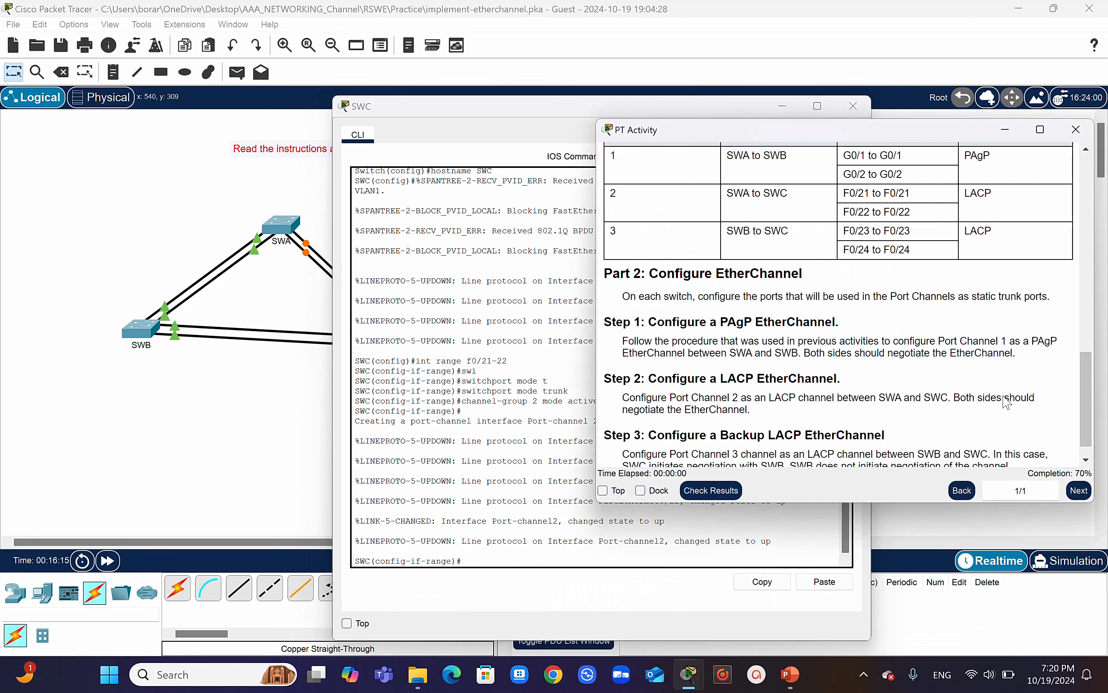
scroll(1090, 371, "down", 1)
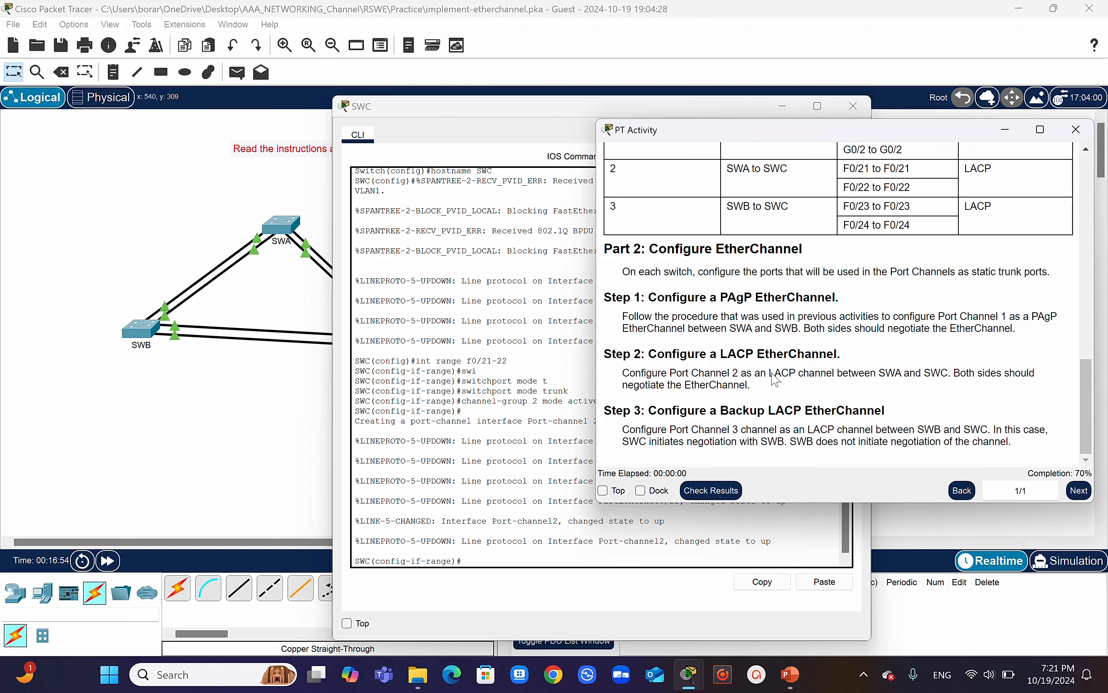
left_click(240, 426)
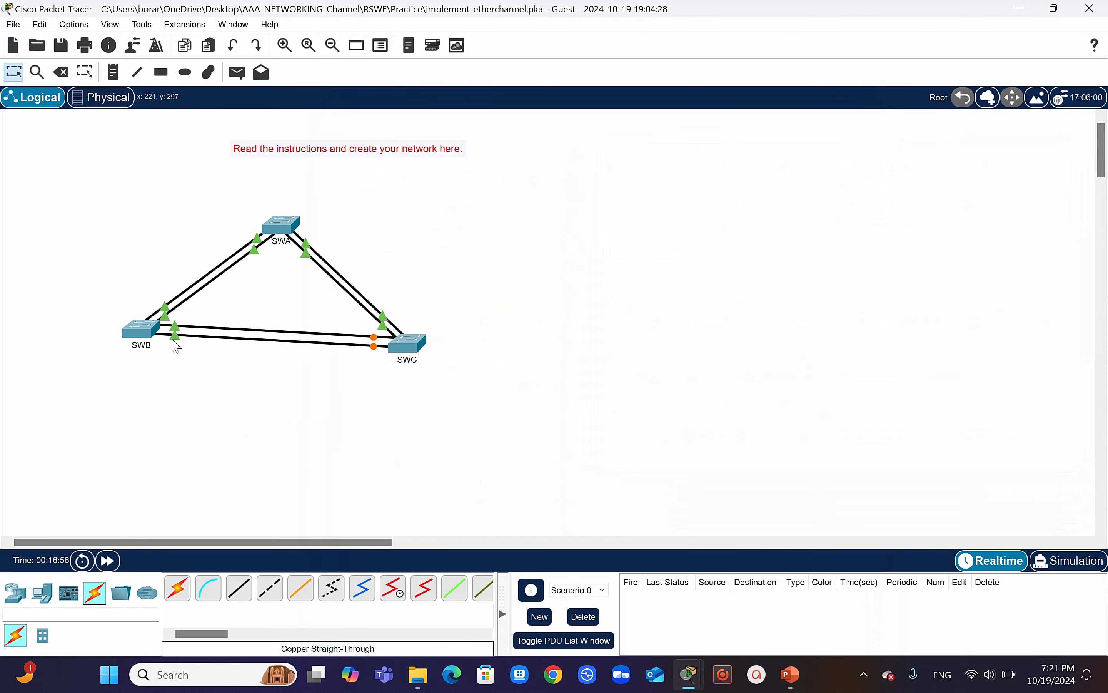
left_click(407, 347)
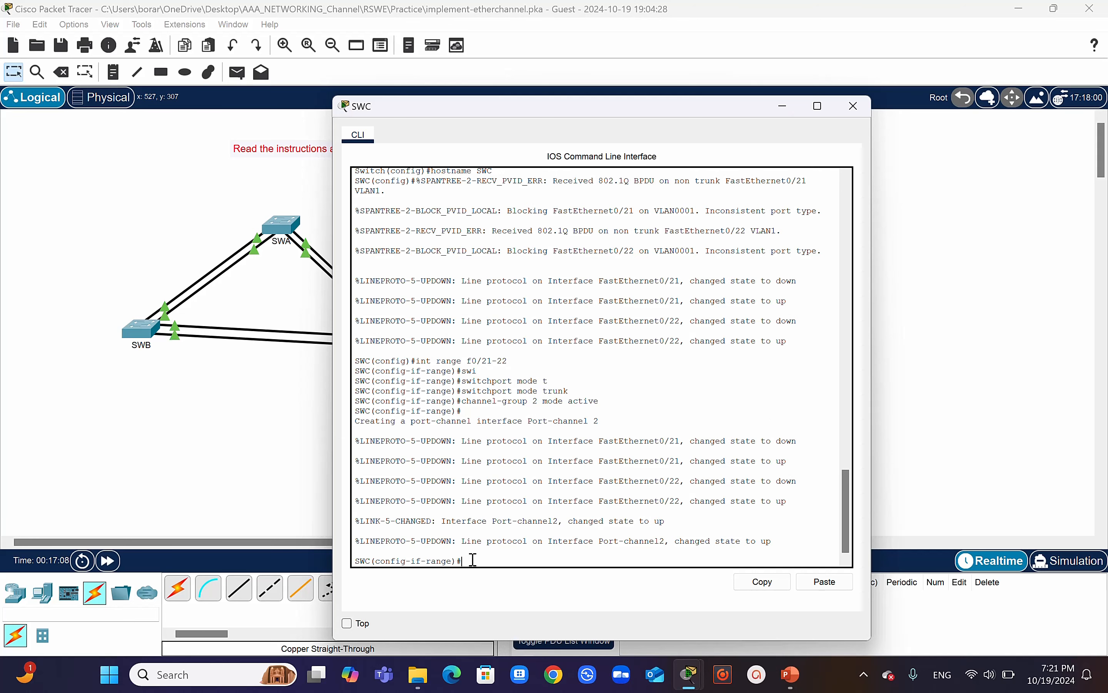
type("exit")
key("Return")
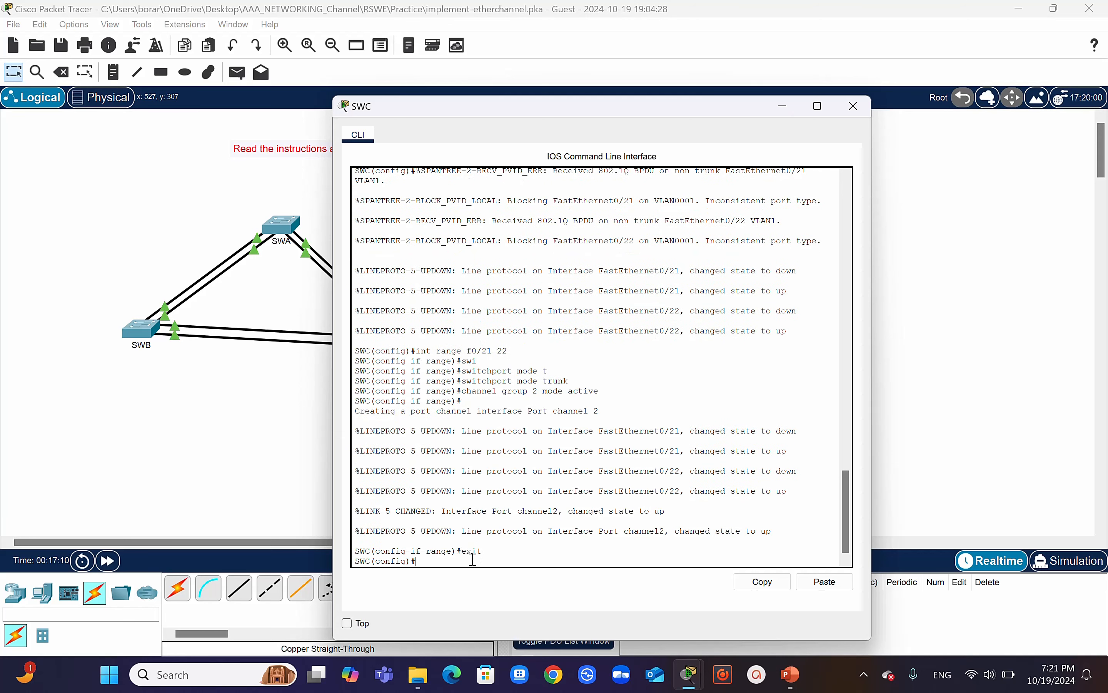
type("int range f0/23-24")
key("Return")
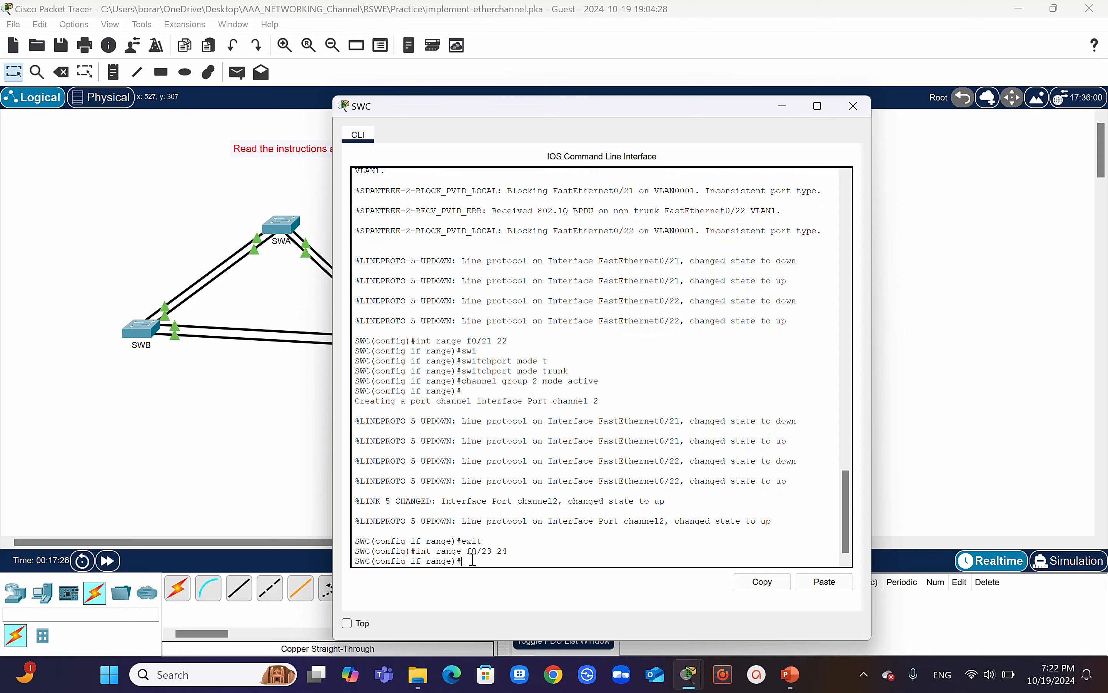
Set SWC's interface range f0/23-24 to switchport mode trunk.
key("Up")
key("Up")
key("Up")
key("Up")
key("Return")
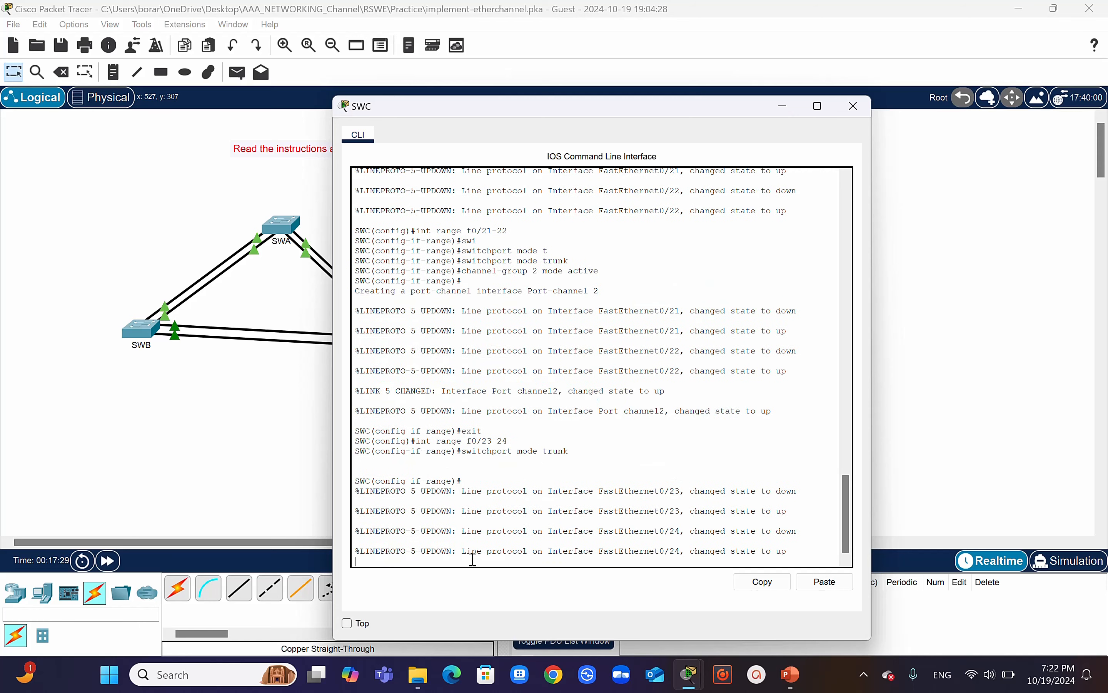
Assign SWC's interface range f0/23-24 to channel-group 3 in active mode.
key("Up")
key("Up")
key("Up")
key("Up")
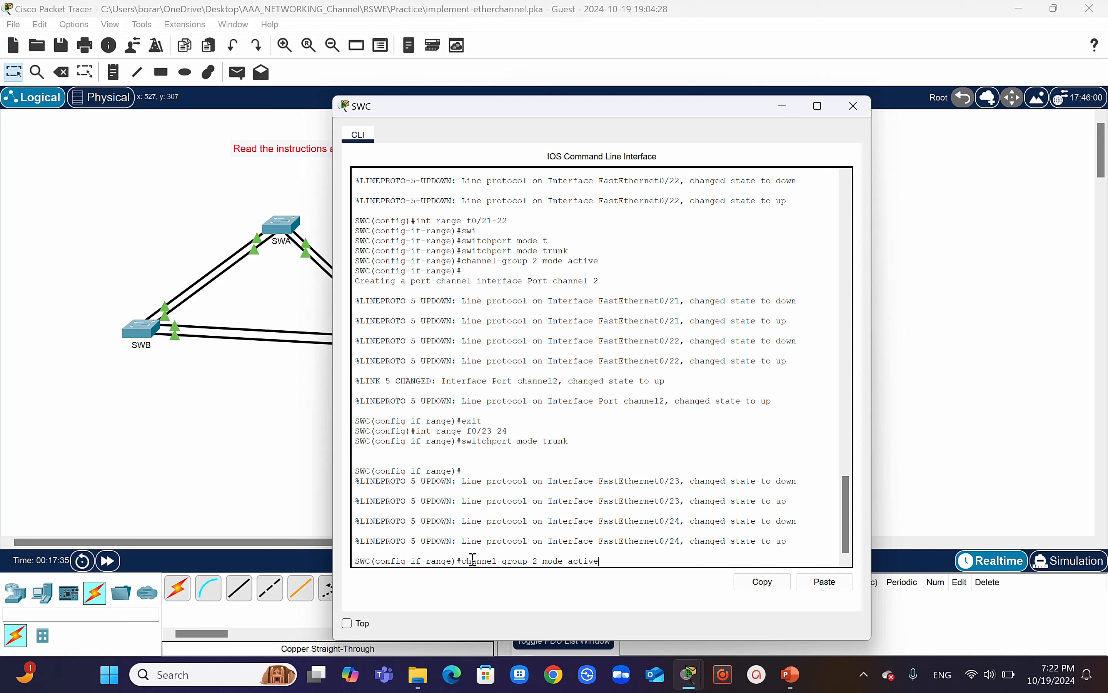
key("Left")
key("Left")
key("Left")
key("Left")
key("Left")
key("Left")
key("Left")
key("Left")
key("Left")
key("Left")
key("BackSpace")
type("3")
key("Right")
key("Return")
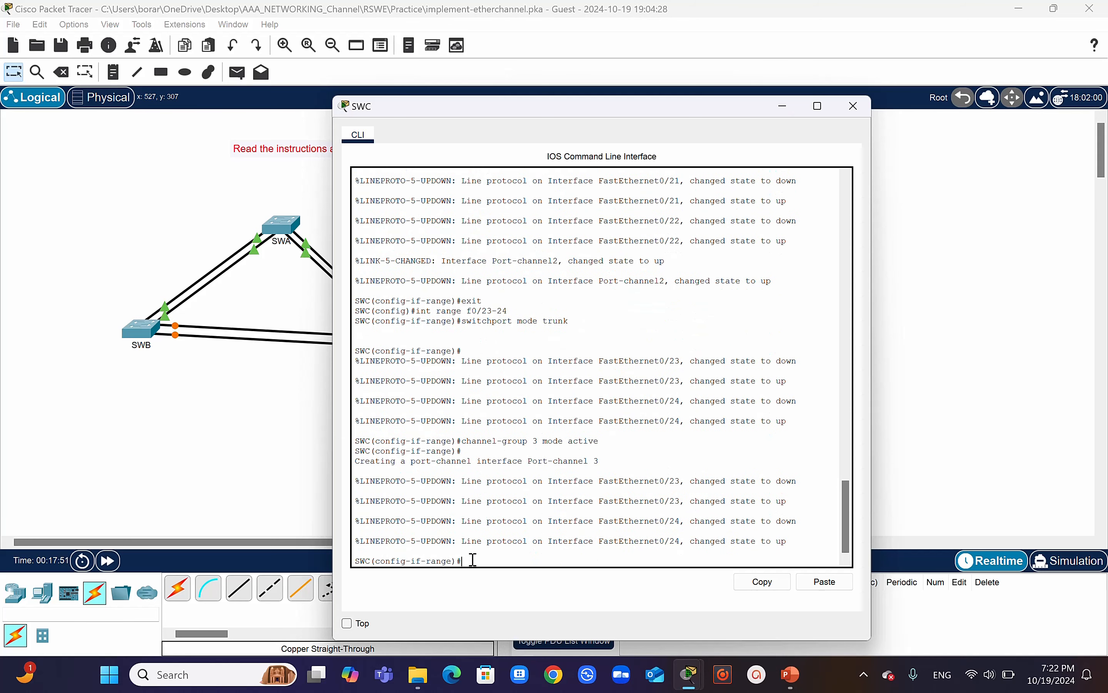
Enter the interface range f0/23-24 on SWB and set it to switchport mode trunk.
left_click(147, 338)
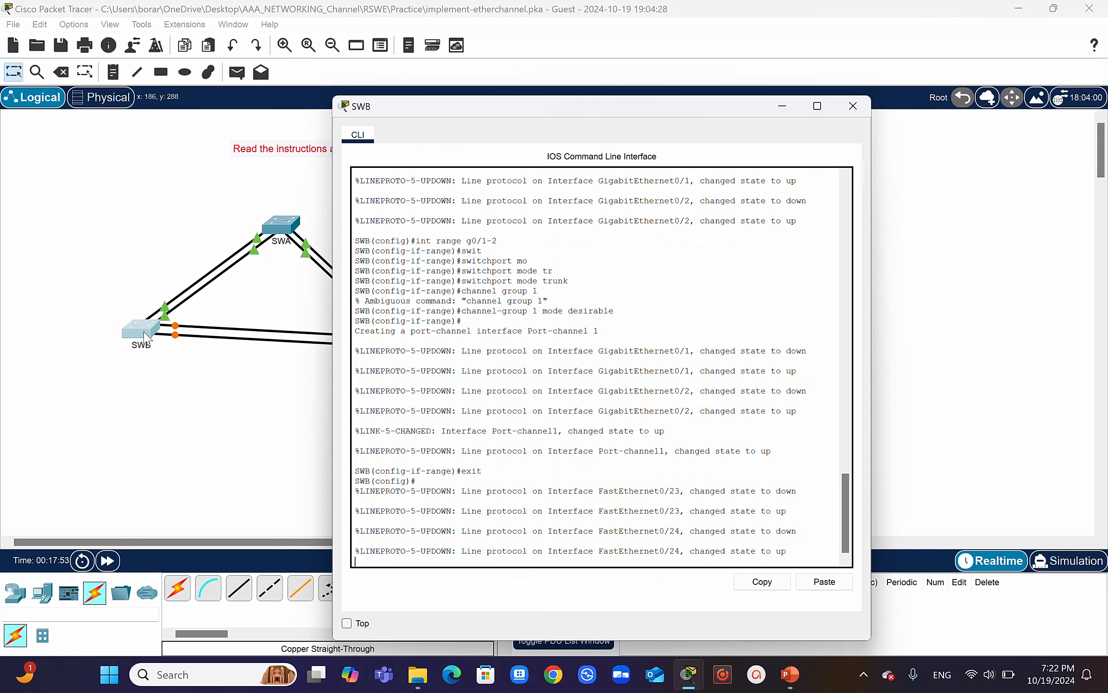
key("Return")
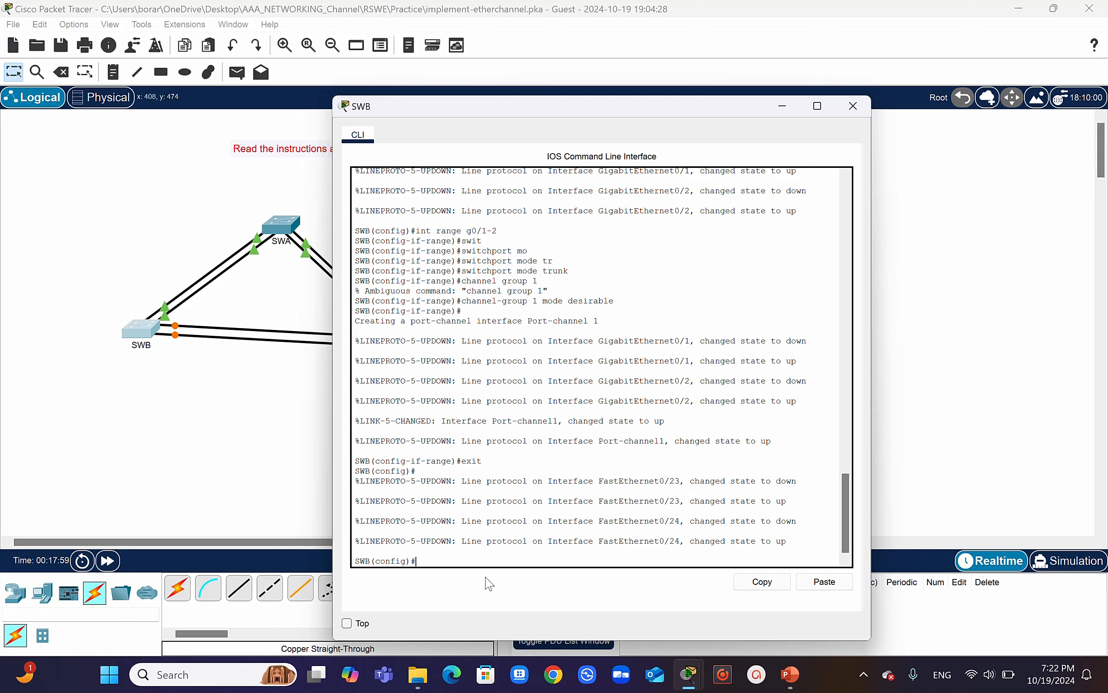
type("int range f0/23-24")
key("Return")
key("Up")
key("Up")
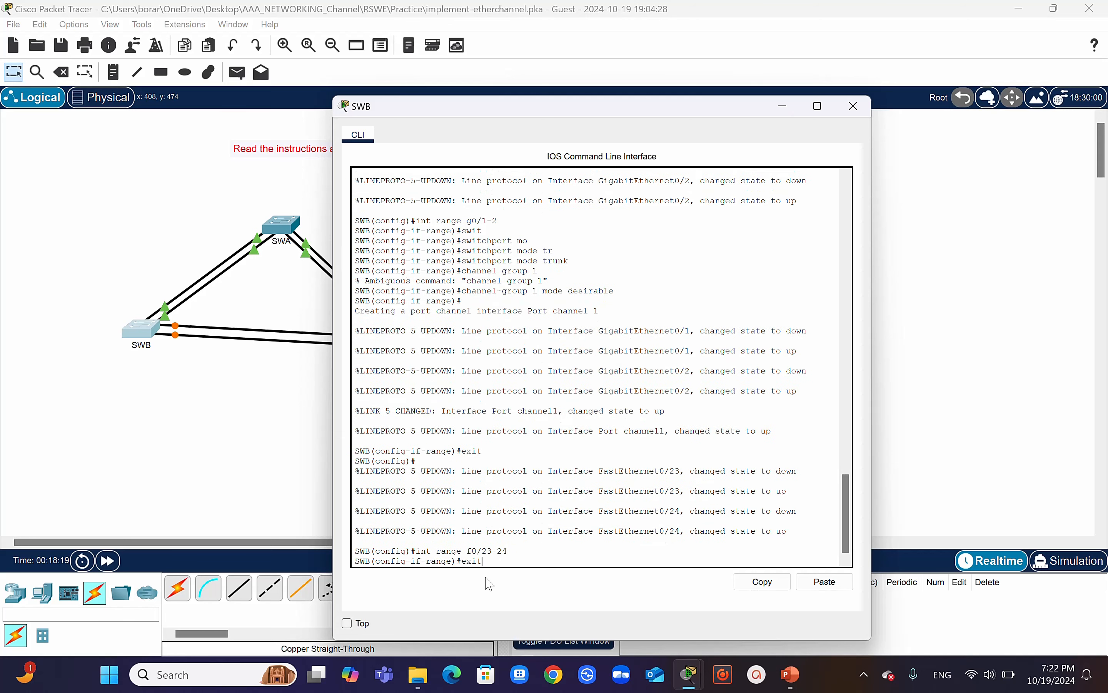
key("Up")
key("Up")
key("Up")
key("Return")
Assign SWB's interface range f0/23-24 to channel-group 3 in passive mode.
key("Up")
key("Up")
key("Up")
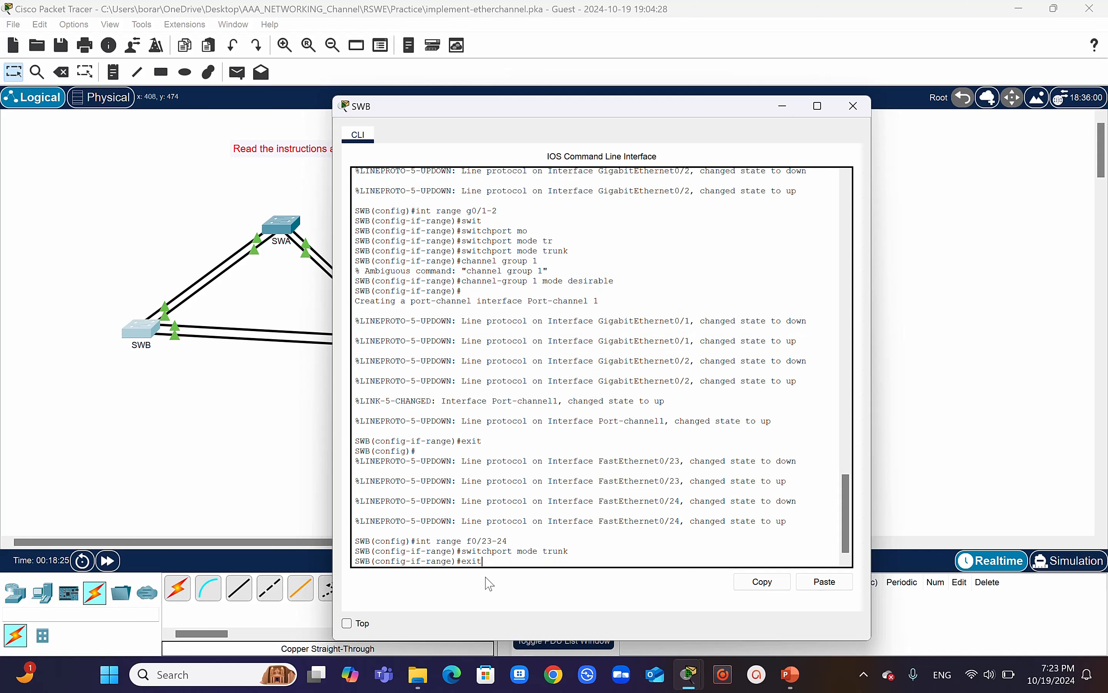
key("Up")
key("Left")
key("Left")
key("Left")
key("Left")
key("Left")
key("Left")
key("Left")
key("BackSpace")
type("3")
key("Right")
key("Right")
key("Right")
key("Right")
key("BackSpace")
key("BackSpace")
key("BackSpace")
key("BackSpace")
key("BackSpace")
key("BackSpace")
key("BackSpace")
key("BackSpace")
key("BackSpace")
type("passive")
key("Return")
key("Return")
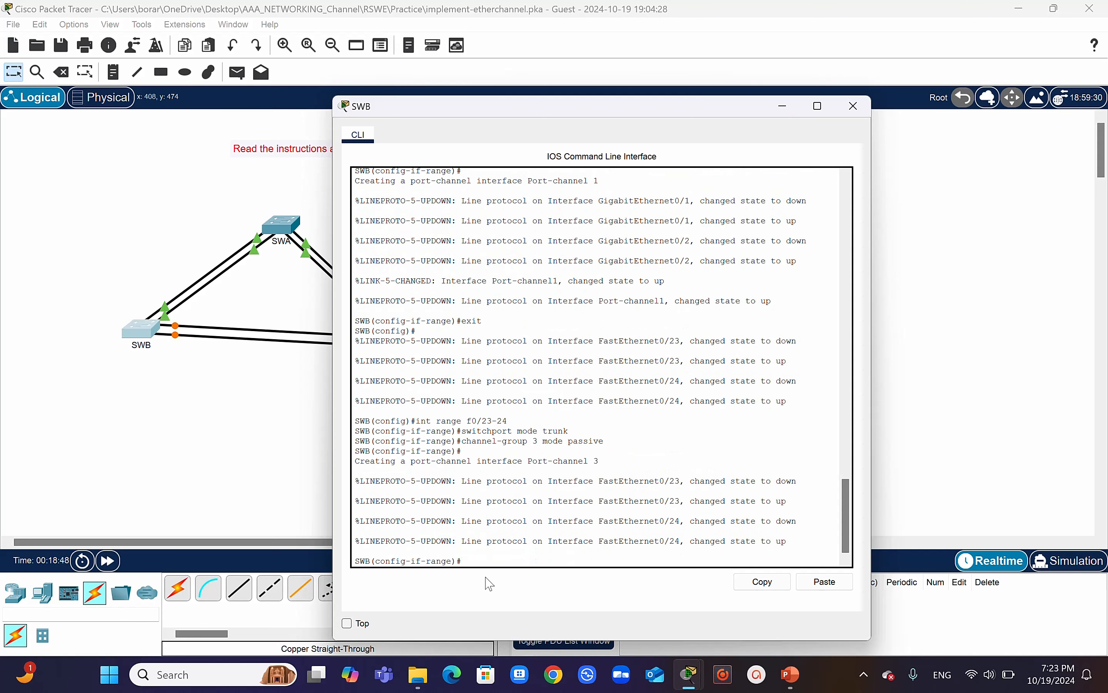
Exit SWB's interface range configuration and return to privileged EXEC mode.
type("esit")
key("Return")
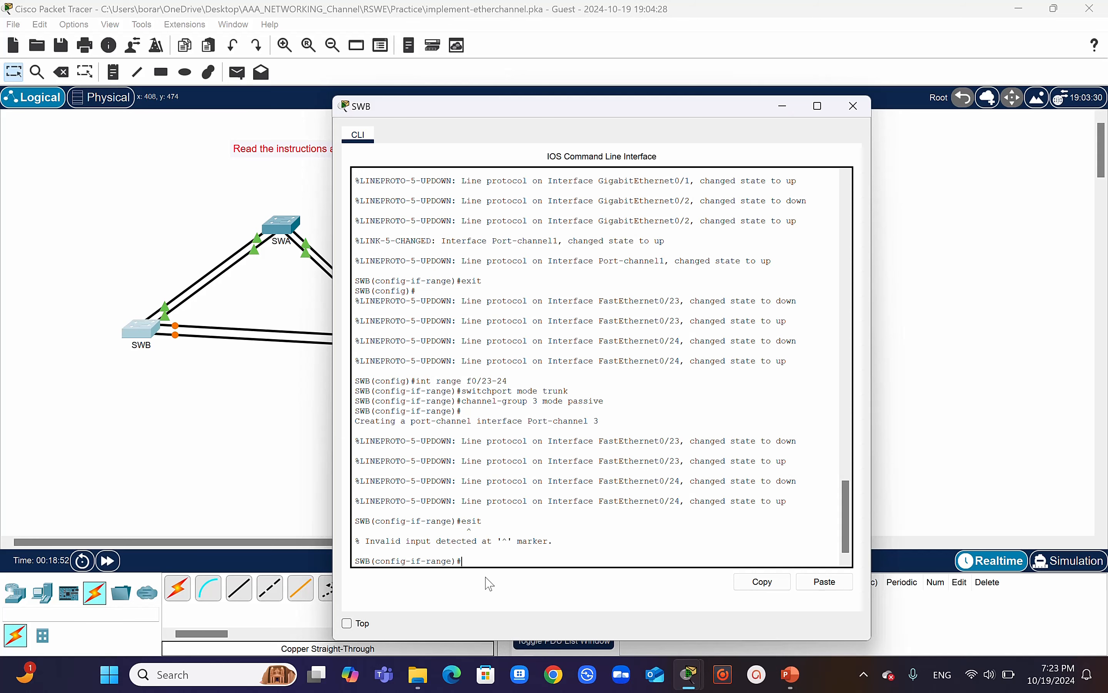
type("e")
type("xit")
key("Return")
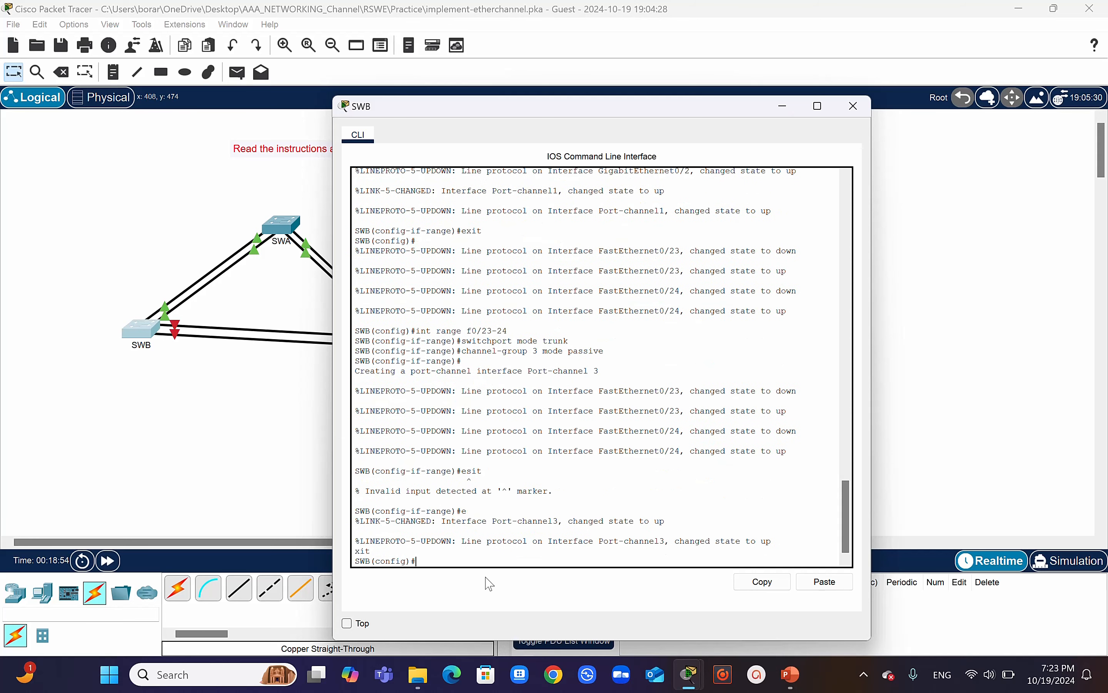
type("end")
key("Return")
key("Return")
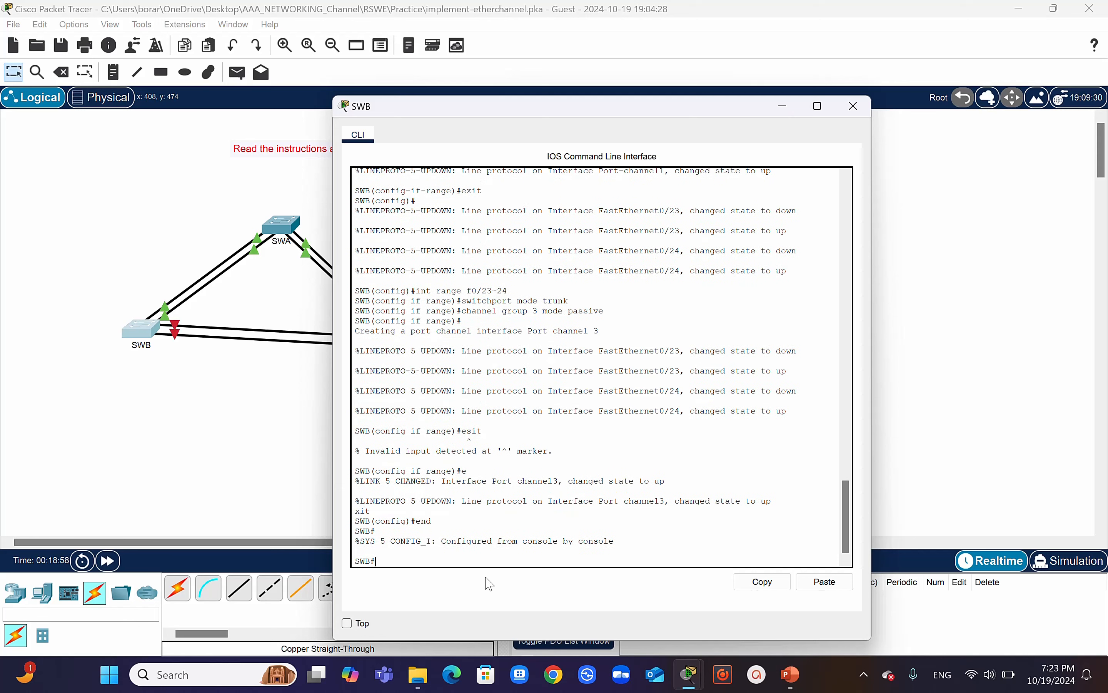
Display SWB's running configuration.
type("show r")
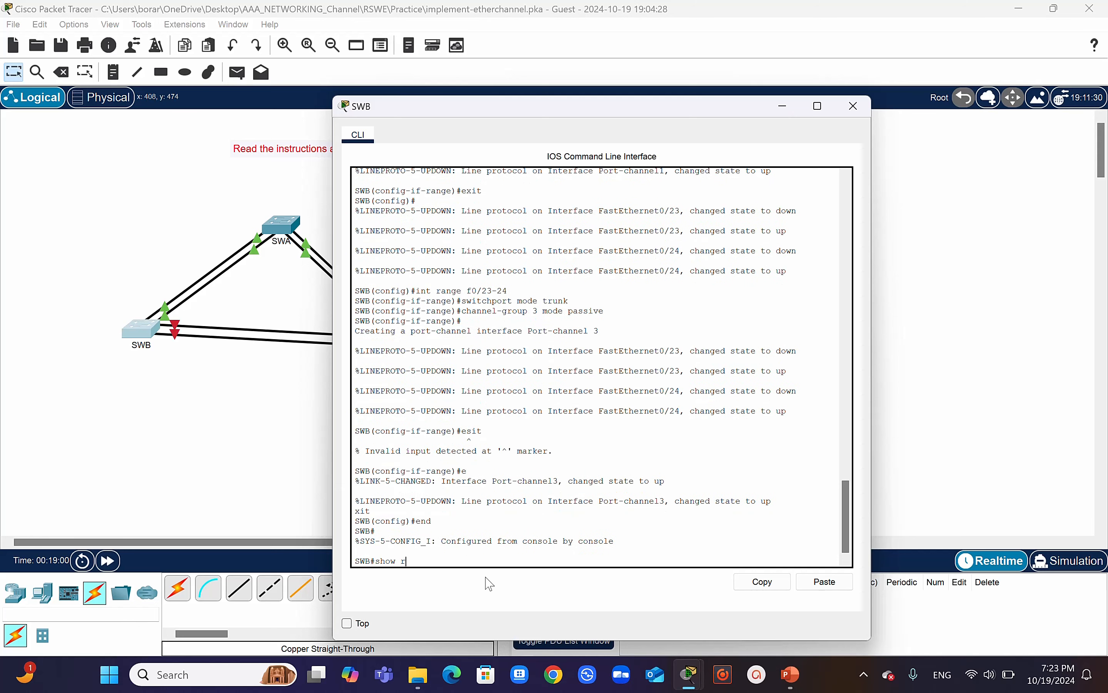
type("inin")
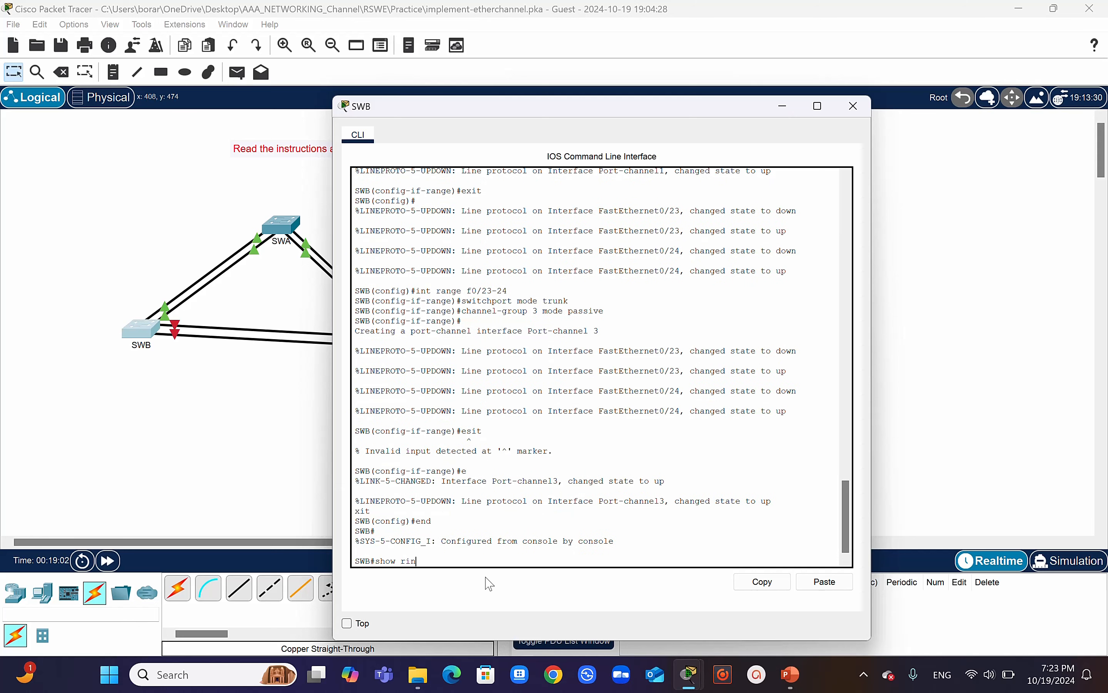
key("BackSpace")
key("BackSpace")
type("runnin")
key("Tab")
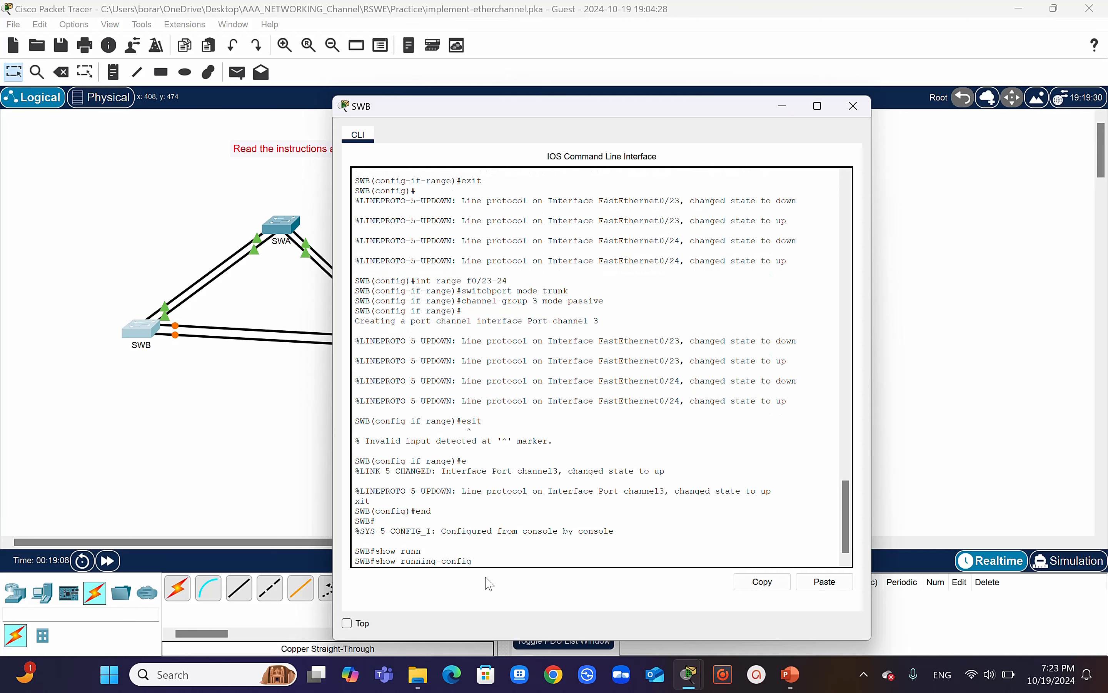
key("Return")
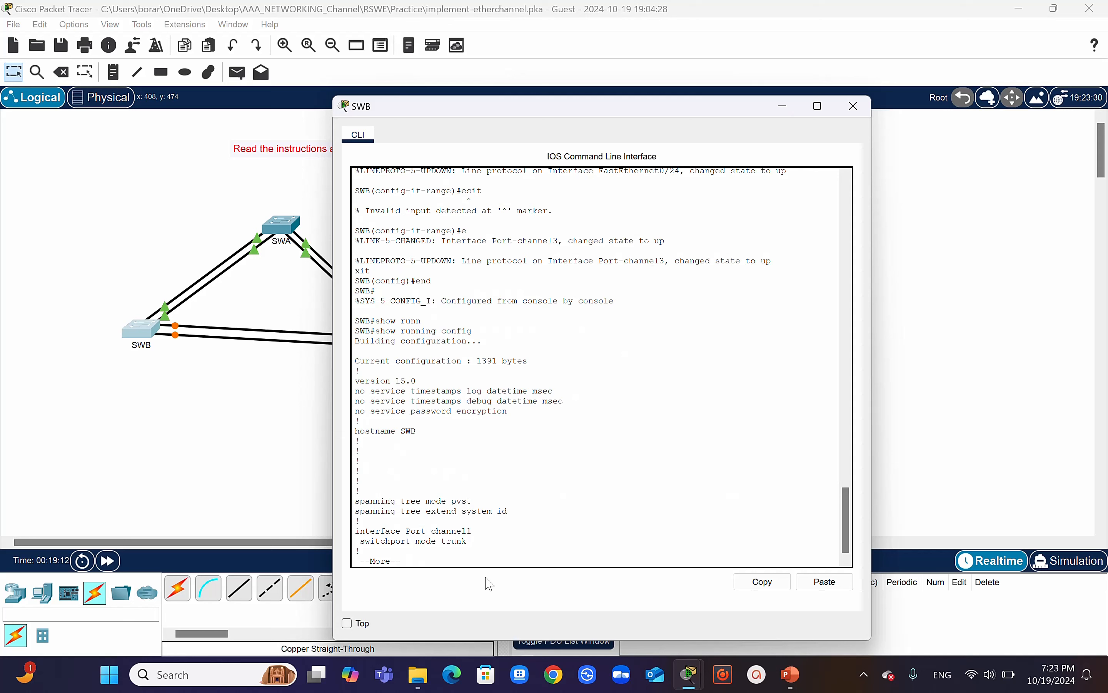
Examine the trunk and channel-group settings of the port-channel, FastEthernet and GigabitEthernet interfaces in SWB's running configuration.
key("Return")
key("Return")
key("Return")
key("Return")
key("Return")
key("Return")
key("Return")
key("Return")
key("Return")
key("Return")
key("Return")
key("Return")
key("Return")
key("Return")
key("Return")
key("Return")
key("Return")
key("Return")
key("Return")
key("Return")
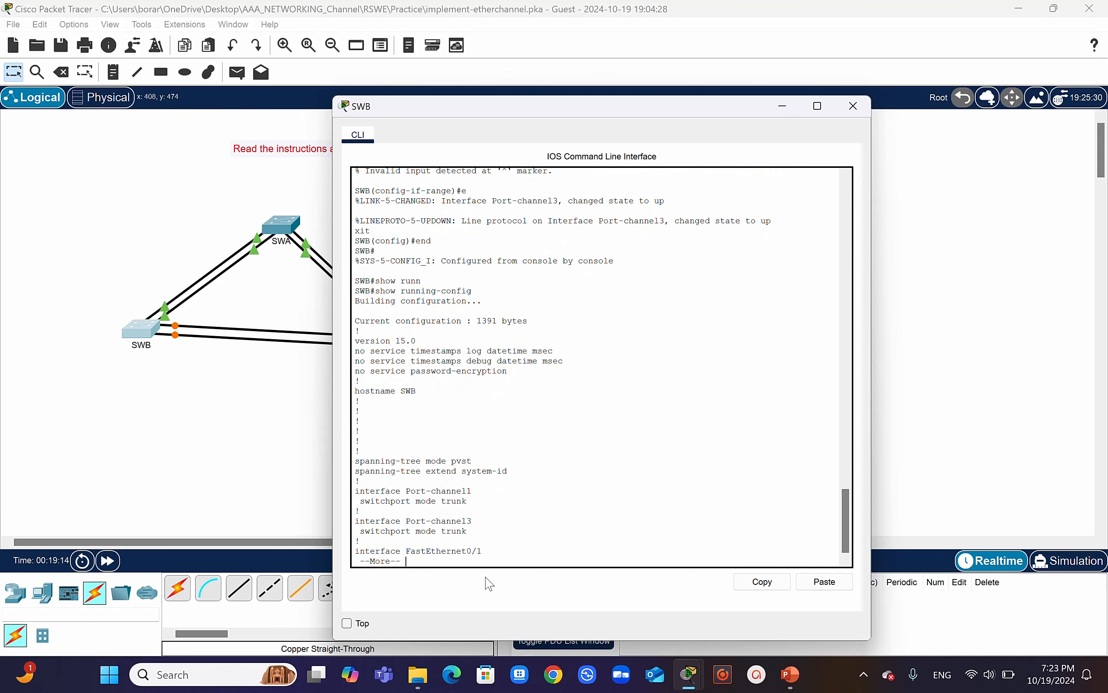
key("Return")
key("Return")
key("Return")
key("Return")
key("Return")
key("Return")
key("Return")
key("Return")
key("Return")
key("Return")
key("Return")
key("Return")
key("Return")
key("Return")
key("Return")
key("Return")
key("Return")
key("Return")
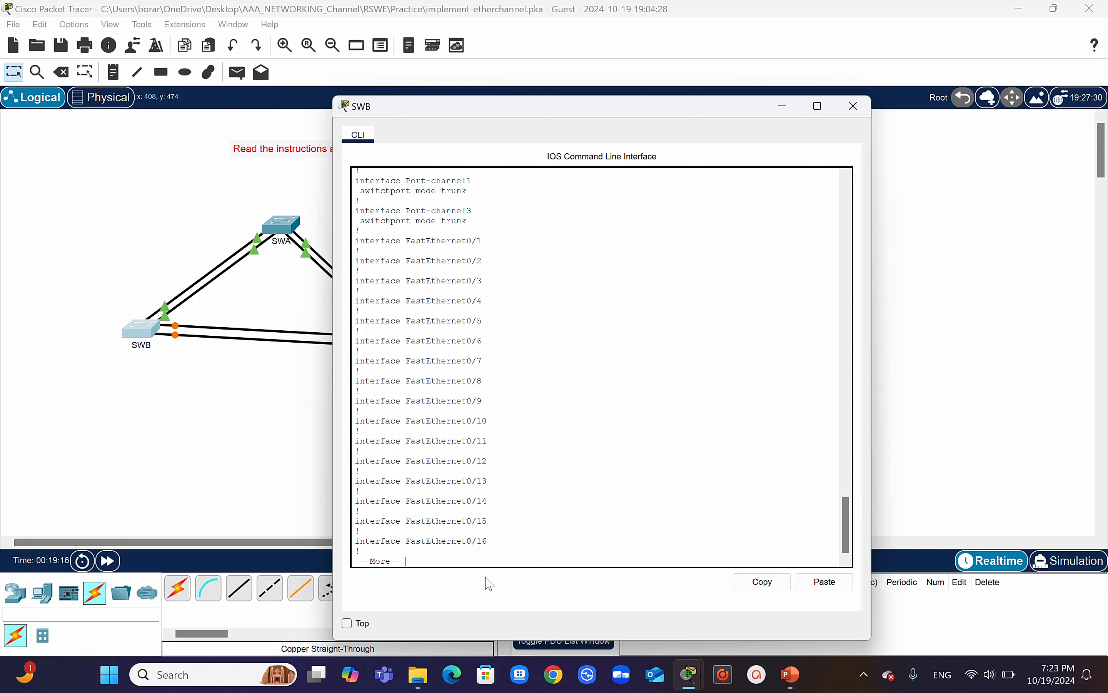
key("Return")
key("Return")
key("Return")
key("Return")
key("Return")
key("Return")
key("Return")
key("Return")
key("Return")
key("Return")
key("Return")
key("Return")
key("Return")
key("Return")
key("Return")
key("Return")
key("Return")
key("Return")
key("Return")
key("Return")
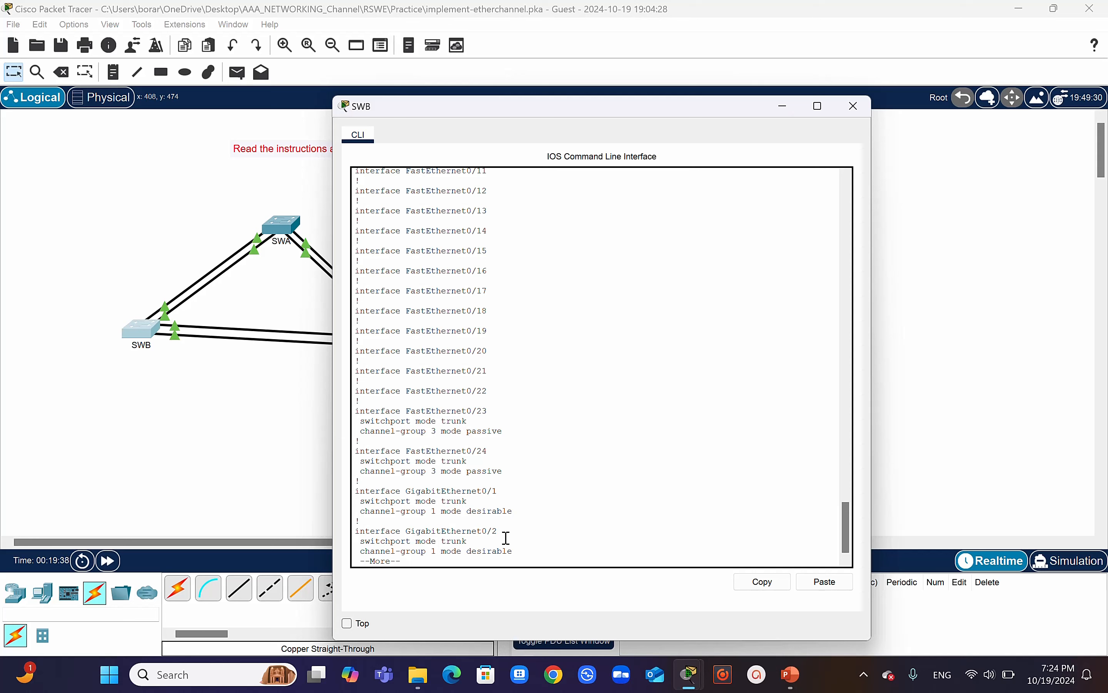
Read the rest of SWB's running configuration, from the Vlan1 interface to the end, and return to the prompt.
key("Return")
key("Return")
key("Return")
key("Return")
key("Return")
key("Return")
key("Return")
key("Return")
key("Return")
key("Return")
key("Return")
key("Return")
key("Return")
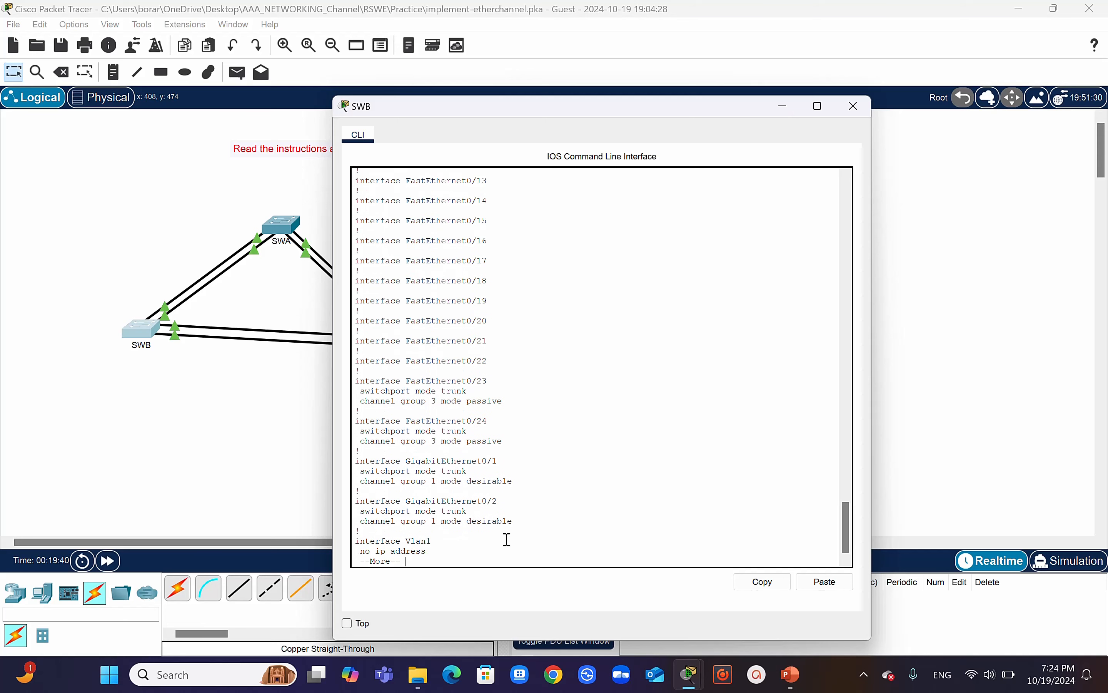
key("Return")
key("Return")
key("Return")
key("Return")
key("Return")
key("Return")
key("Return")
key("Return")
key("Return")
key("Return")
key("Return")
key("Return")
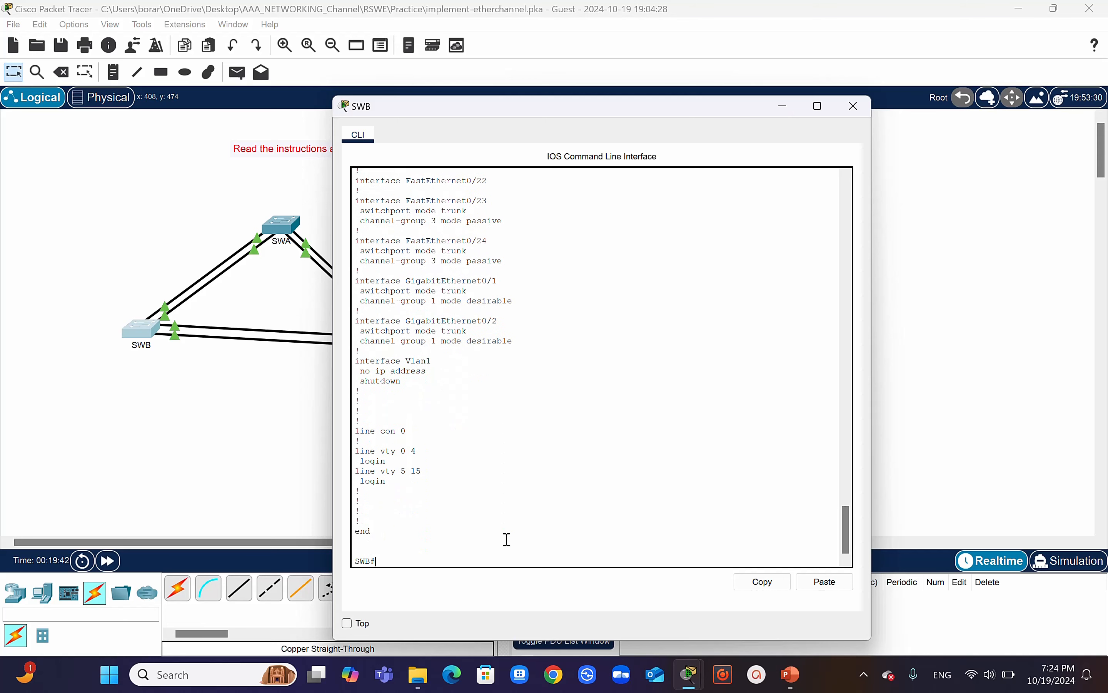
key("Return")
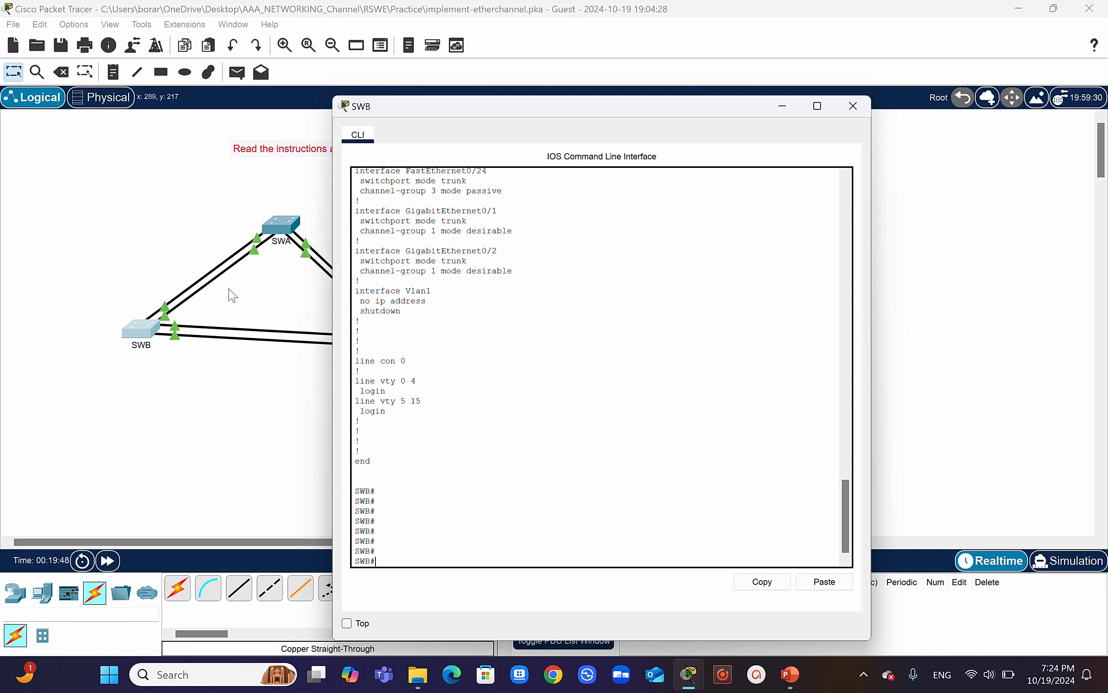
Leave configuration mode on SWA and display its running configuration.
left_click(287, 400)
left_click(284, 231)
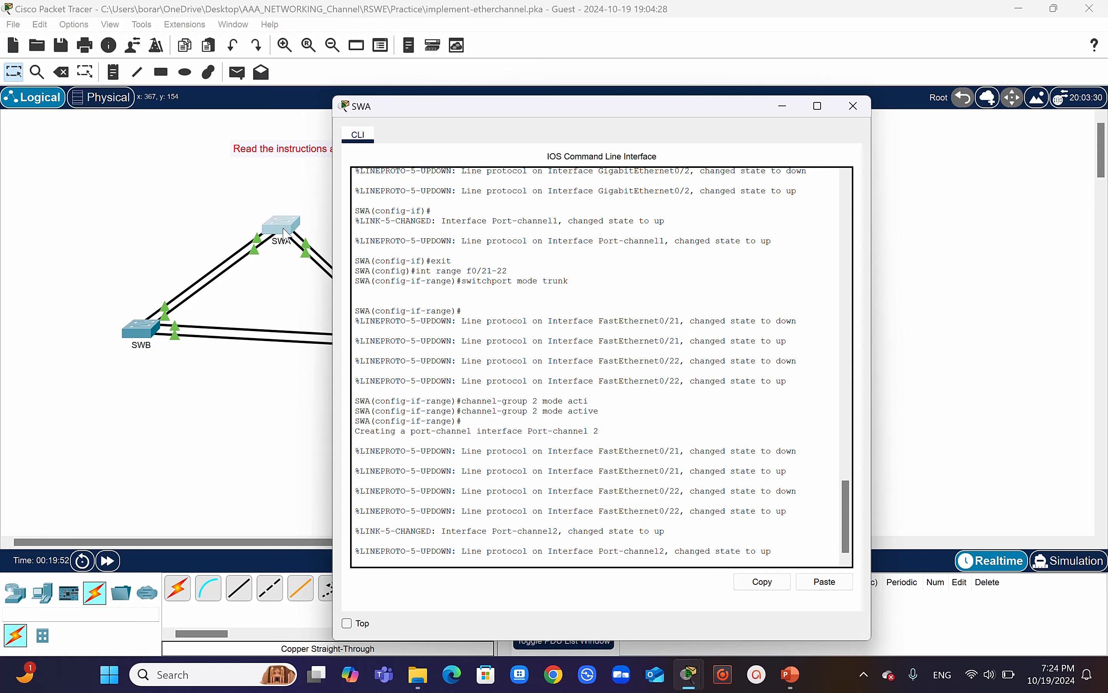
key("Return")
type("end")
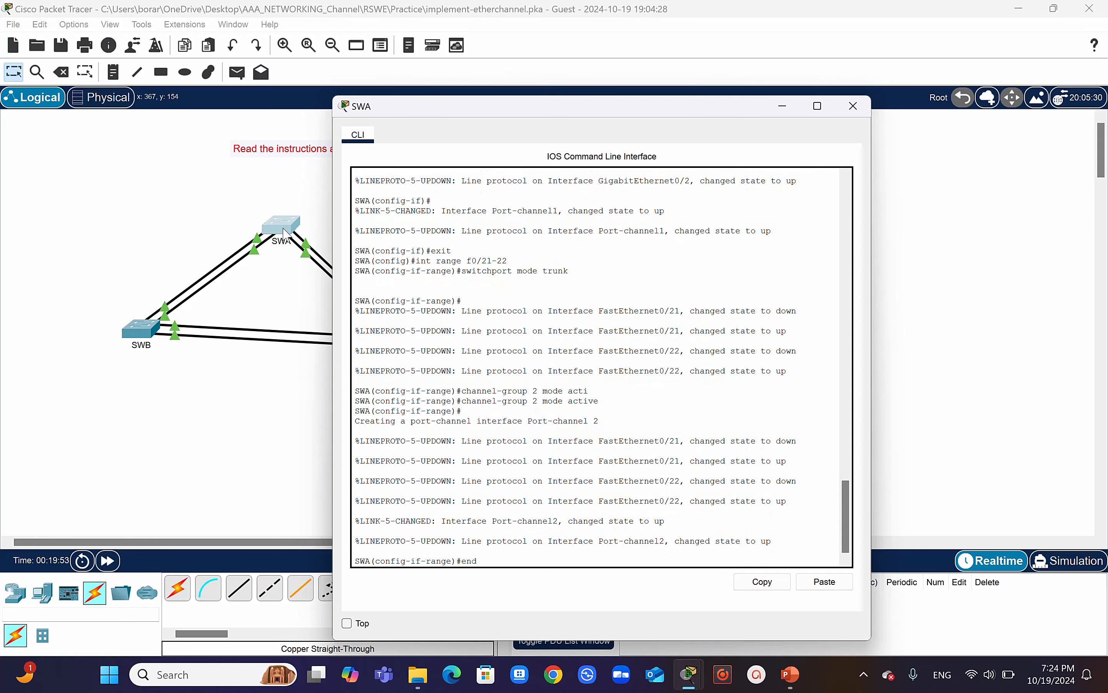
key("Return")
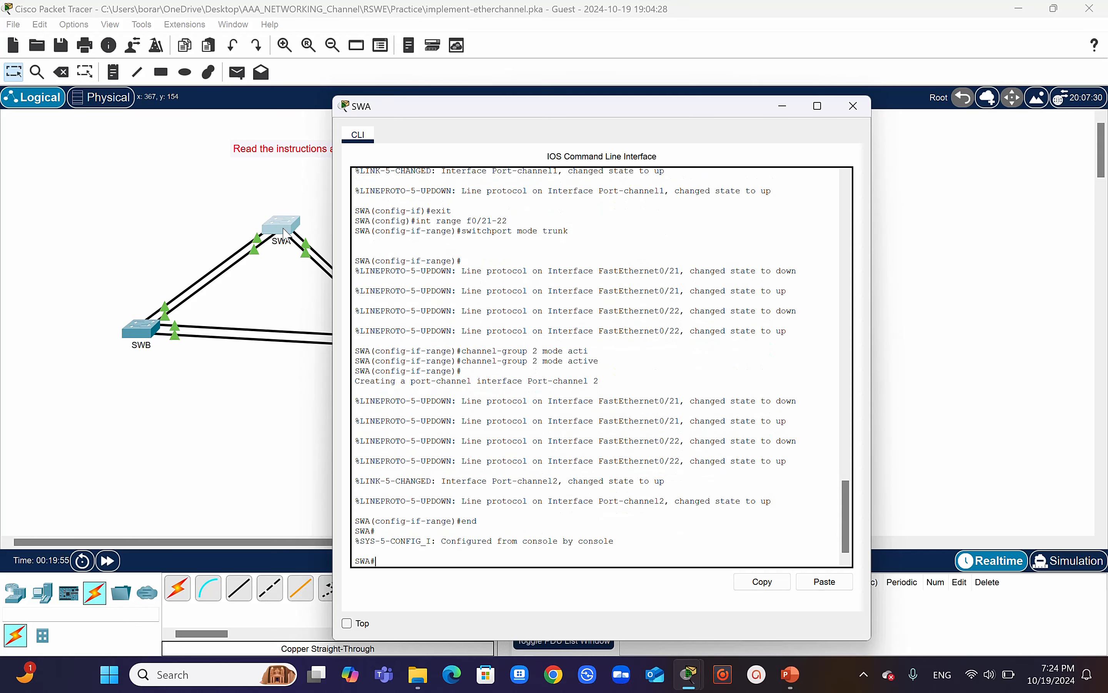
type("show r")
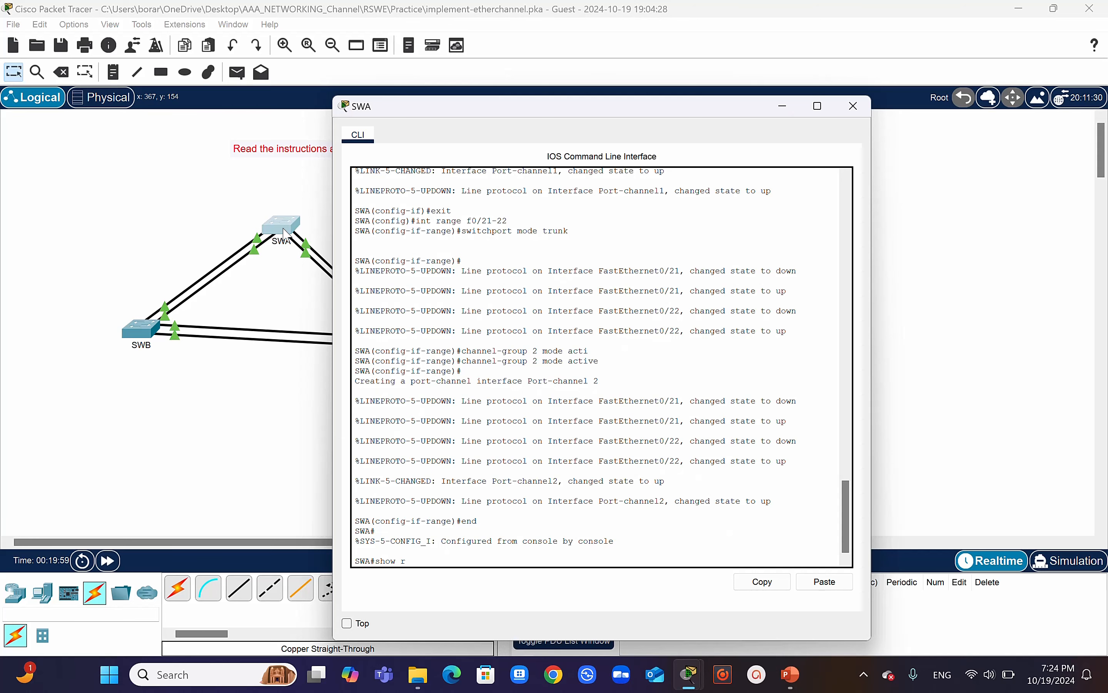
type("unn")
key("Tab")
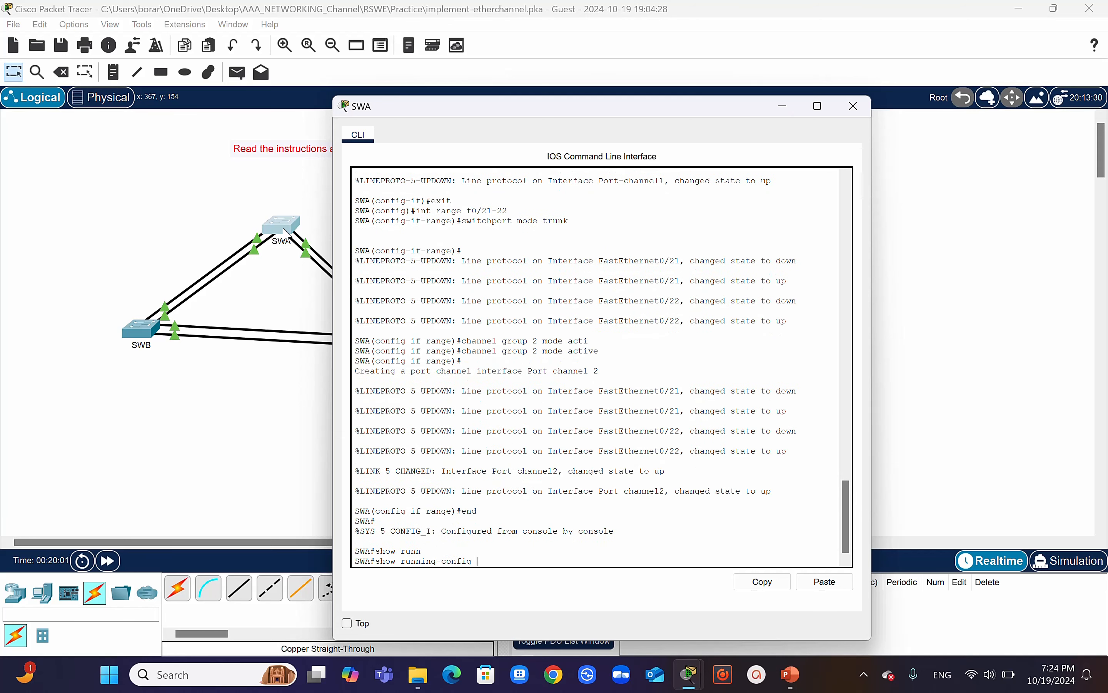
key("Return")
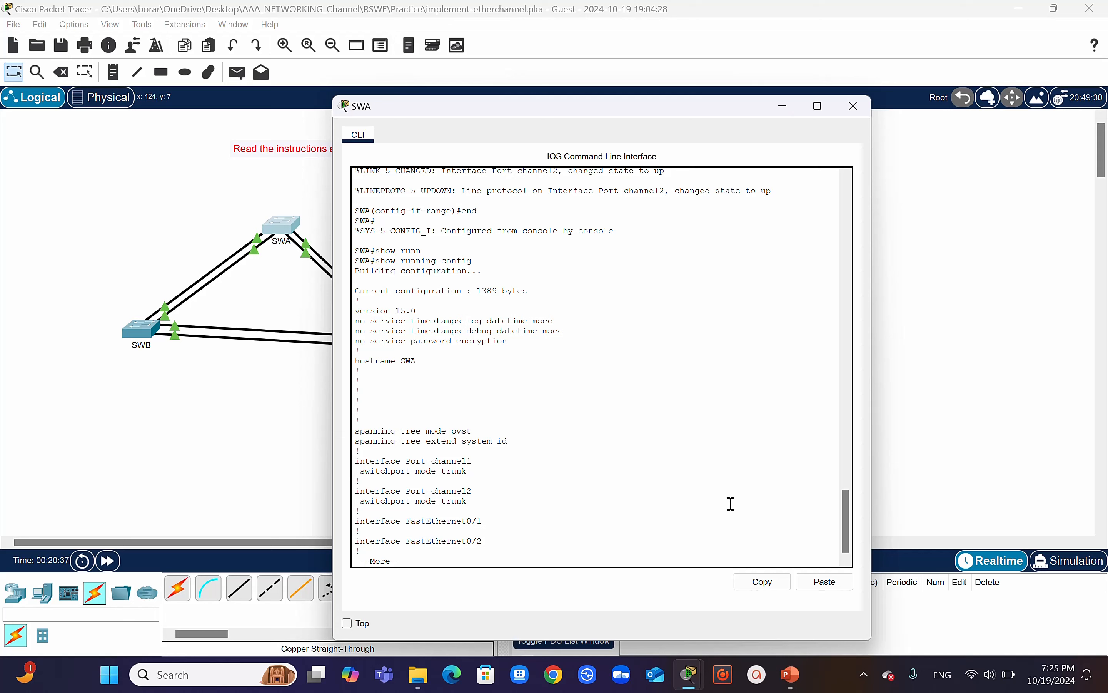
Page through SWA's running configuration to examine the FastEthernet interfaces, including the trunk and channel-group settings of FastEthernet0/21 and 0/22.
key("Return")
key("Return")
key("Return")
key("Return")
key("Return")
key("Return")
key("Return")
key("Return")
key("Return")
key("Return")
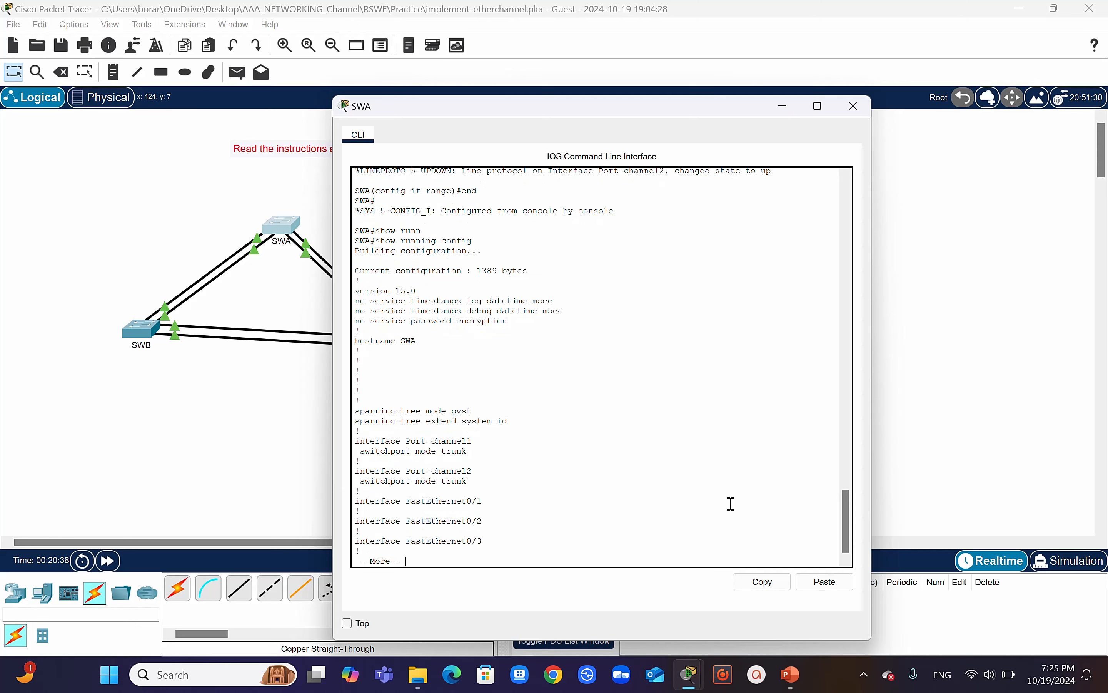
key("Return")
key("Return")
key("Return")
key("Return")
key("Return")
key("Return")
key("Return")
key("Return")
key("Return")
key("Return")
key("Return")
key("Return")
key("Return")
key("Return")
key("Return")
key("Return")
key("Return")
key("Return")
key("Return")
key("Return")
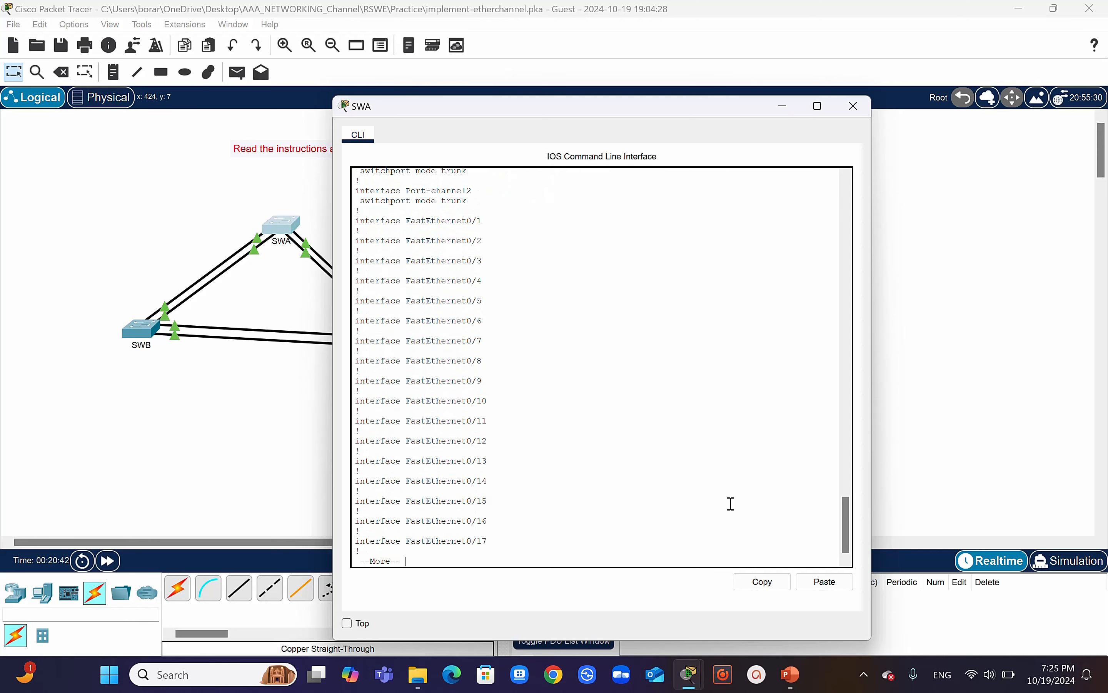
key("Return")
key("Return")
key("Return")
key("Return")
key("Return")
key("Return")
key("Return")
key("Return")
key("Return")
key("Return")
key("Return")
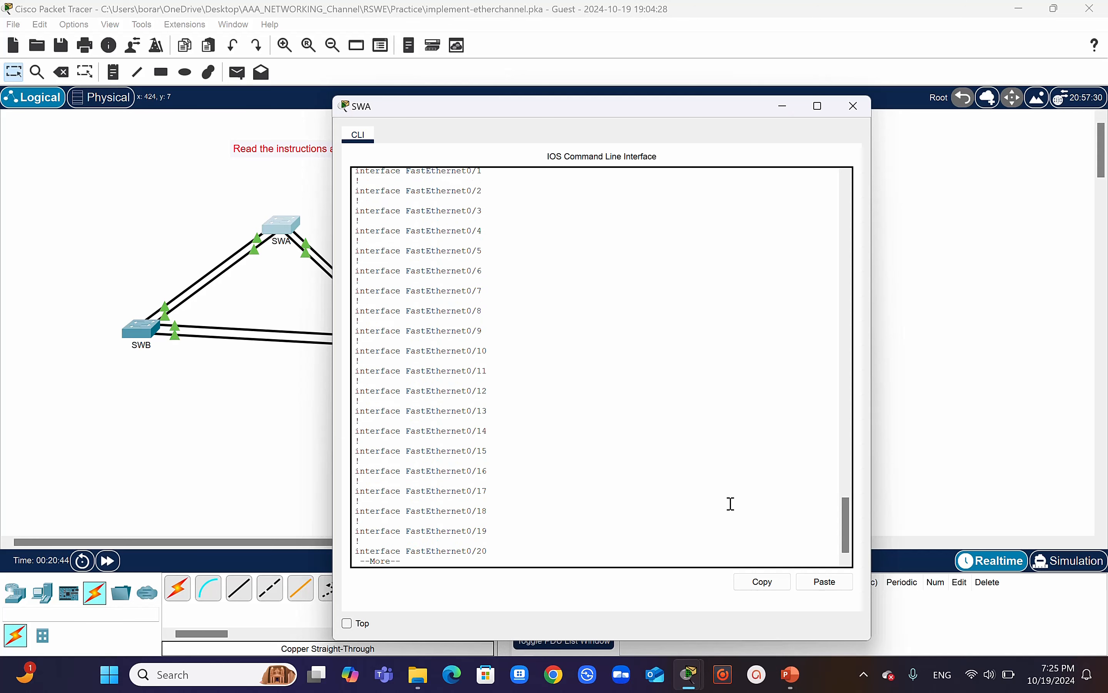
key("Return")
key("Return")
key("Return")
key("Return")
key("Return")
key("Return")
key("Return")
key("Return")
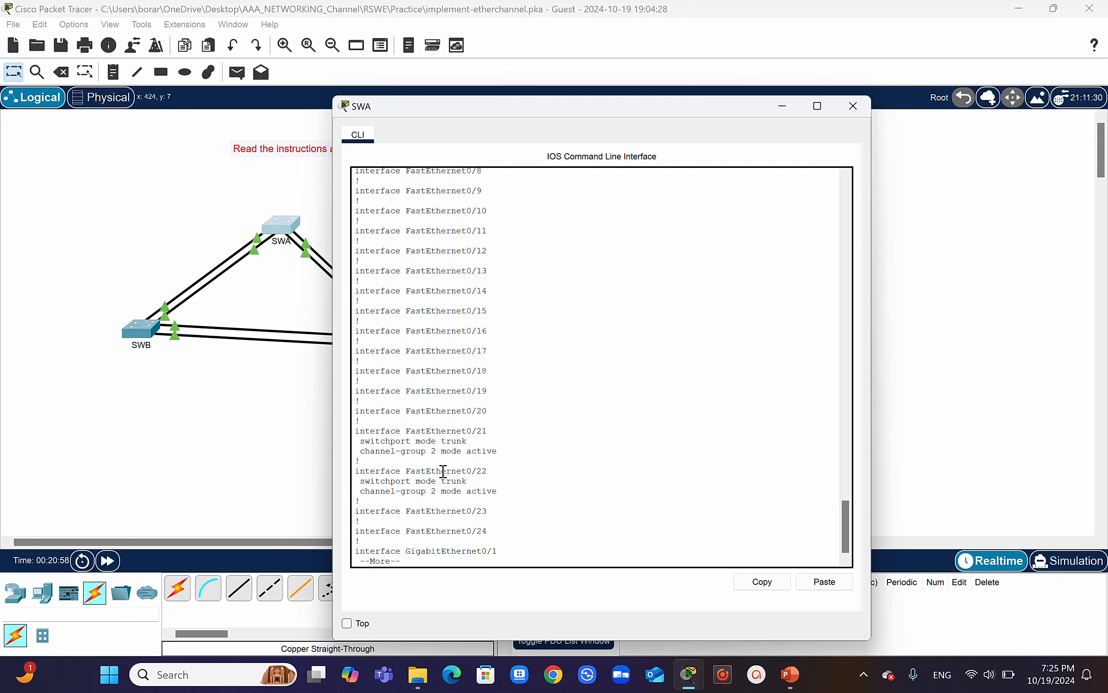
Examine the trunk and channel-group settings of GigabitEthernet0/1 and 0/2 in SWA's running configuration.
key("Return")
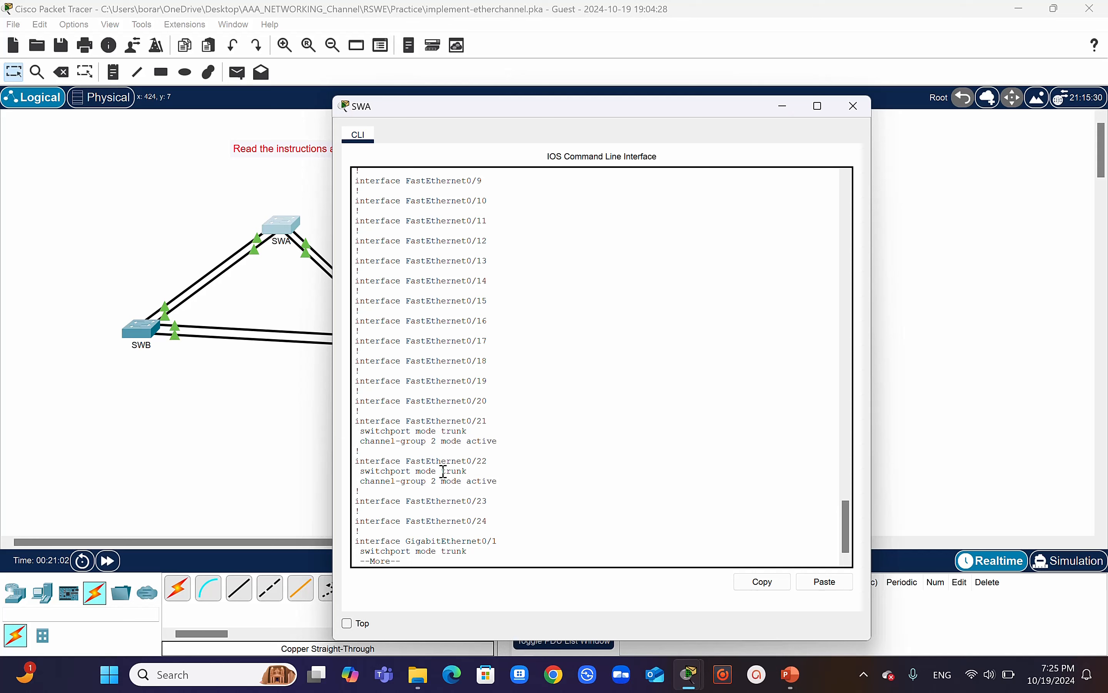
key("Return")
key("Return")
key("Return")
key("Return")
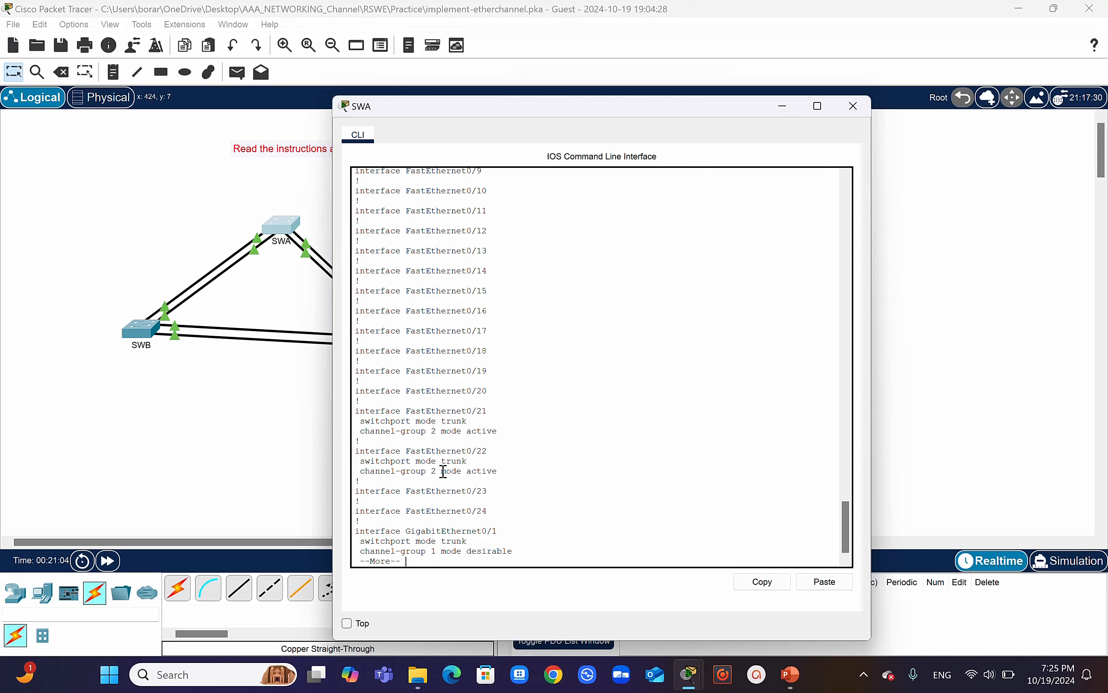
key("Return")
key("Return")
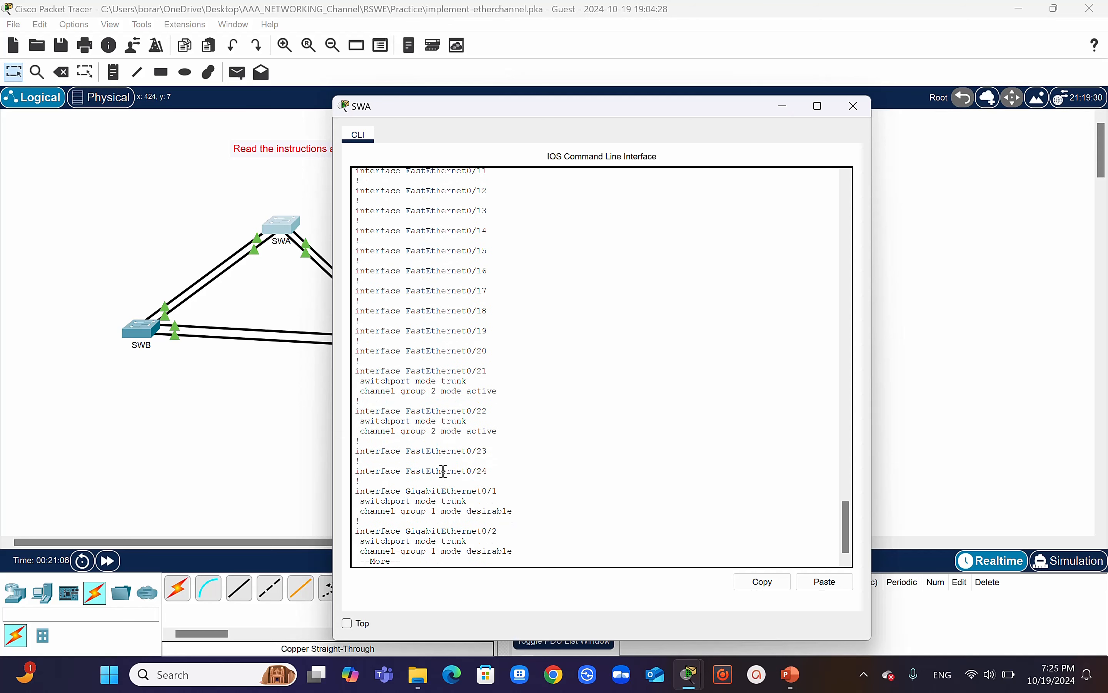
key("Return")
key("Return")
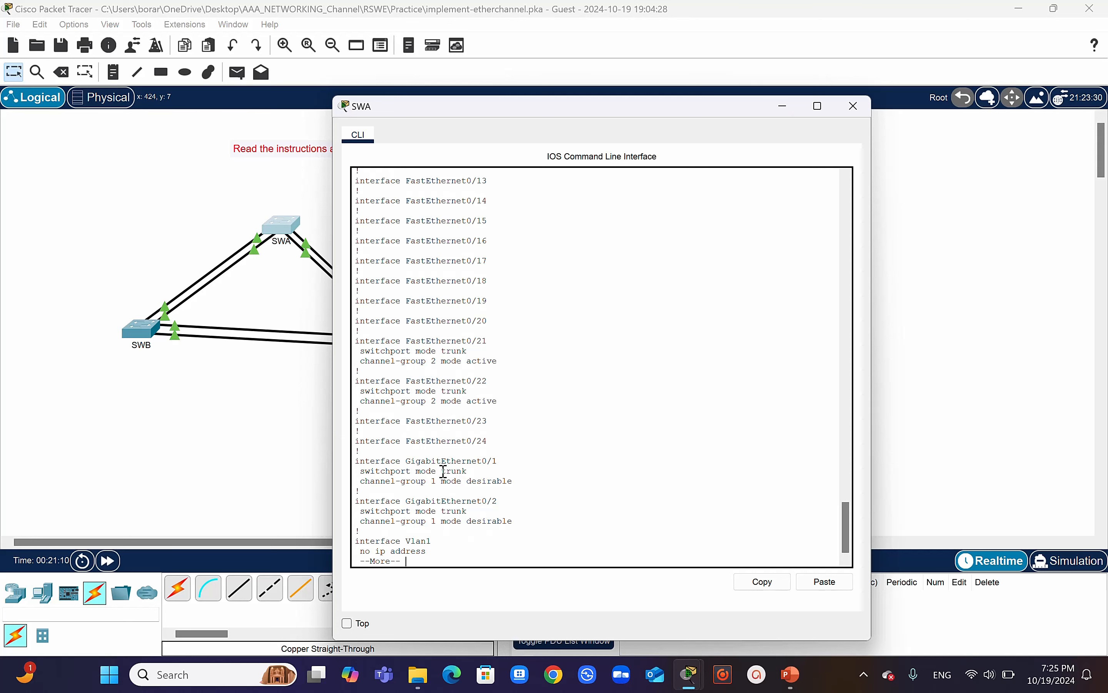
Open SWC's command line and leave its interface range configuration for privileged EXEC mode.
left_click(282, 409)
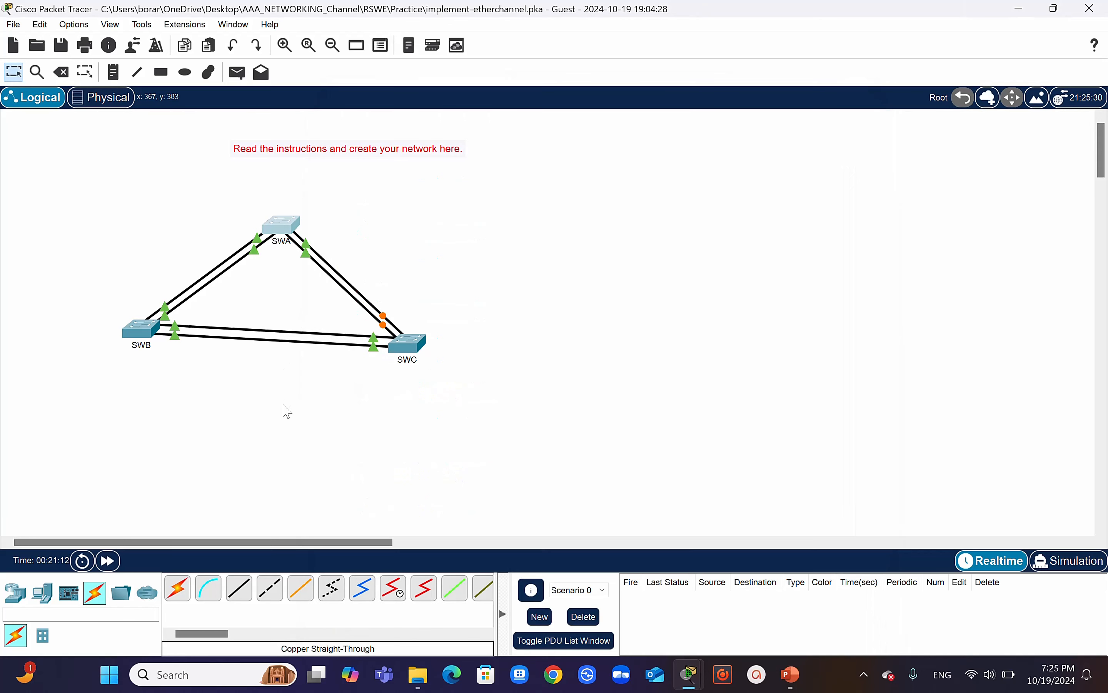
left_click(412, 351)
left_click(401, 553)
key("Return")
key("Return")
key("Return")
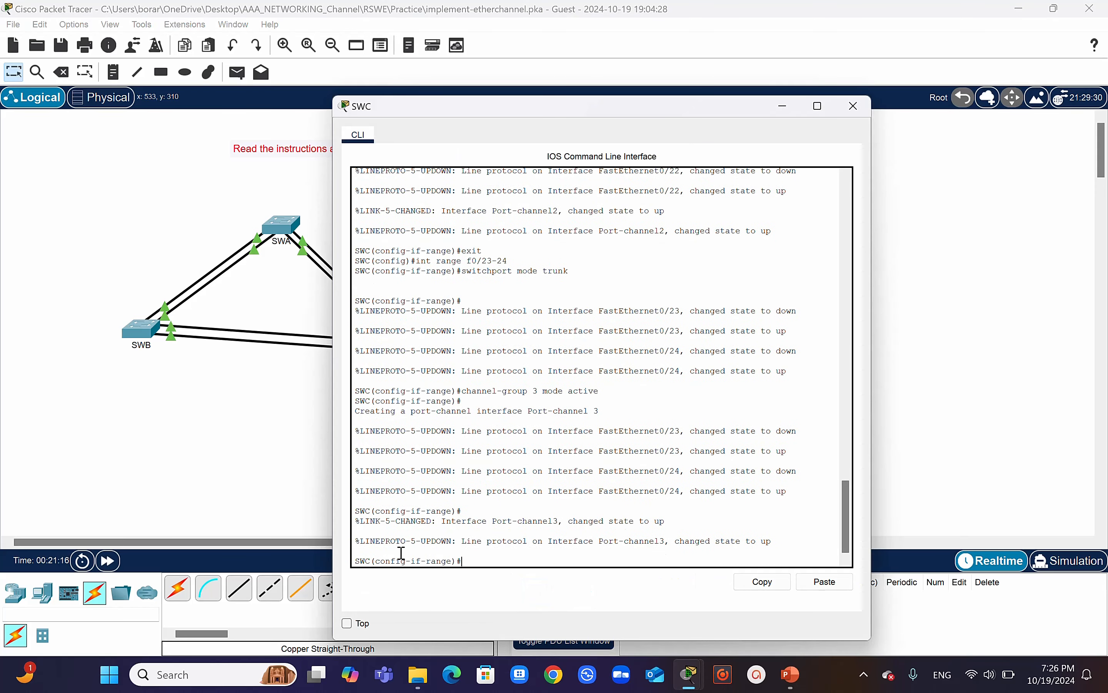
type("e")
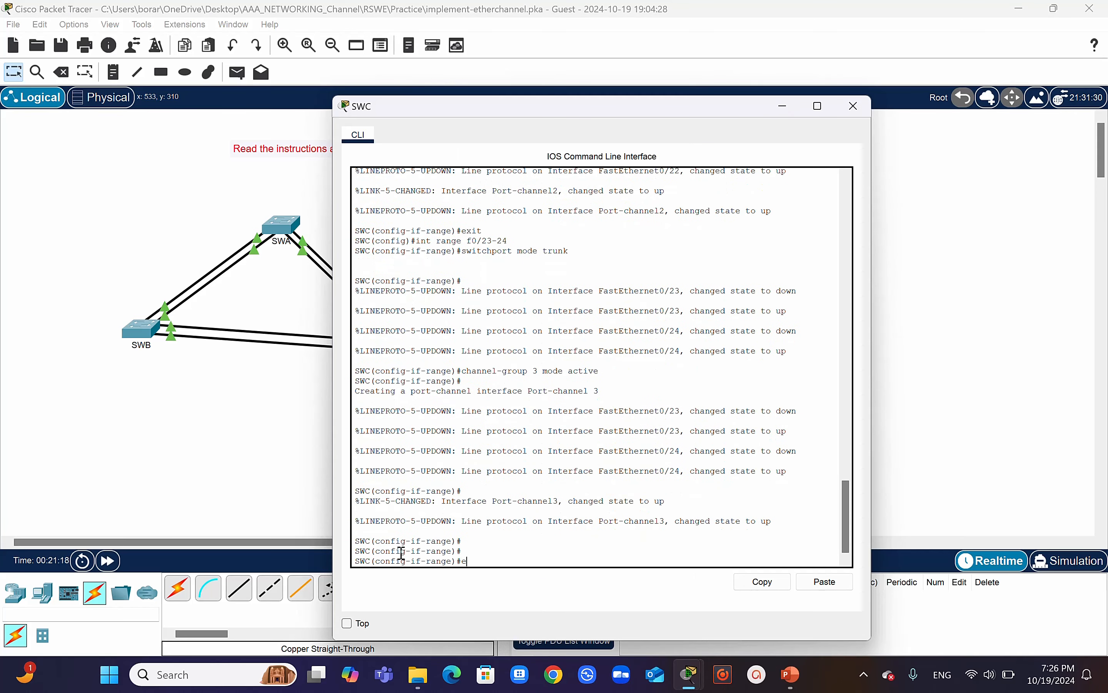
type("nd")
key("Return")
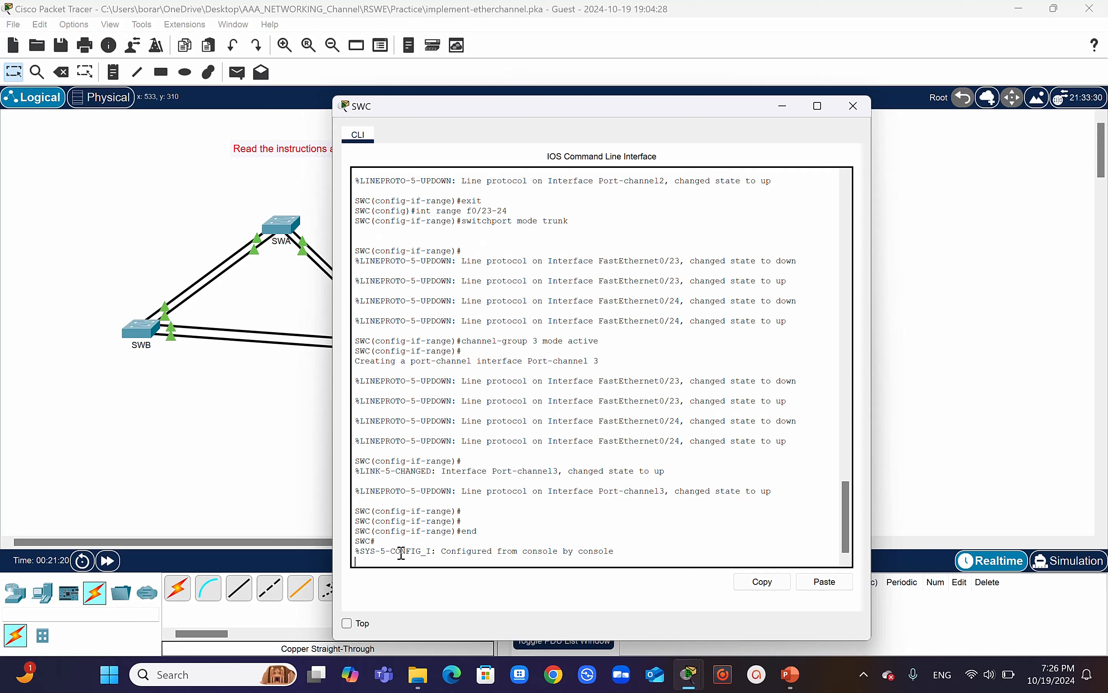
key("Return")
Display SWC's running configuration.
type("s")
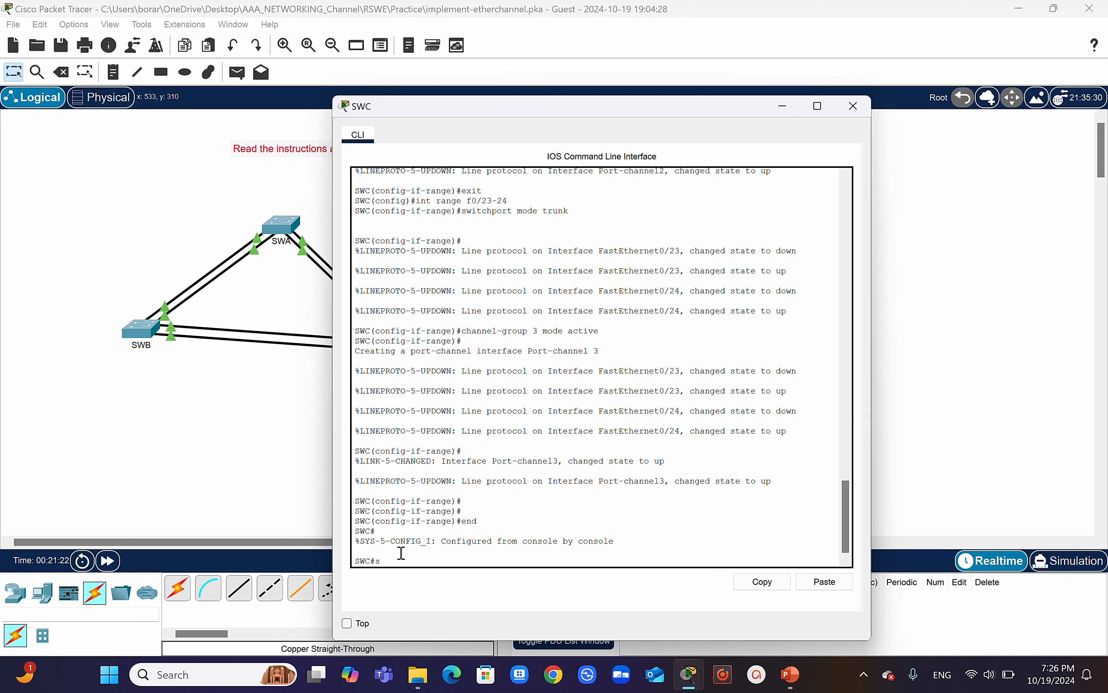
type("how run")
key("Tab")
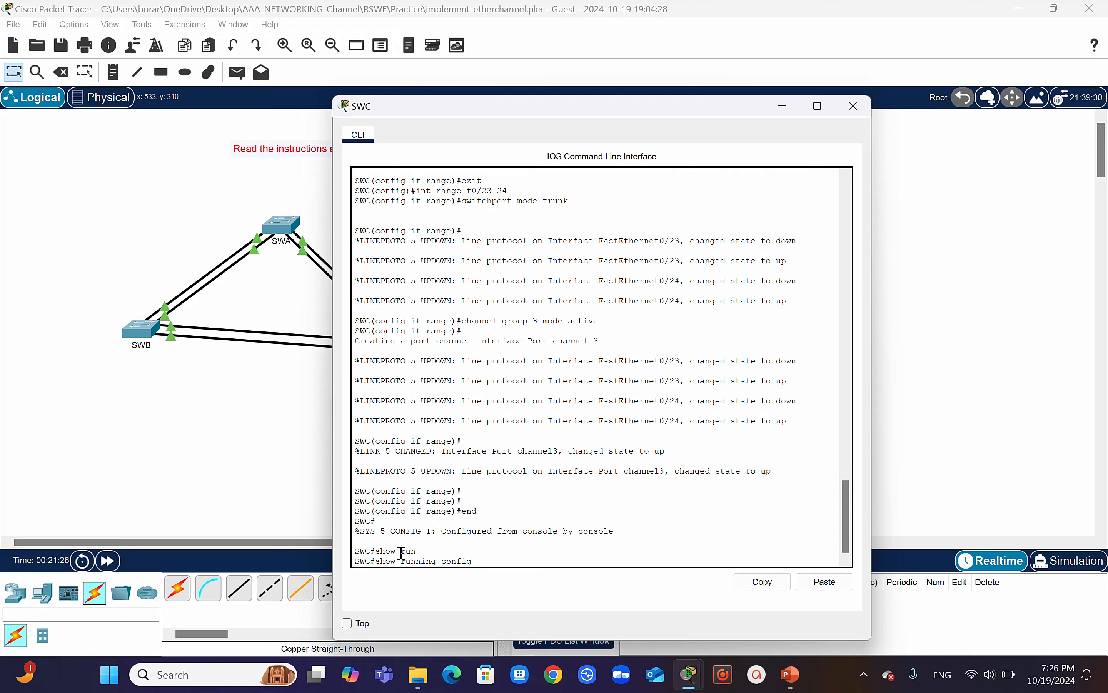
key("Return")
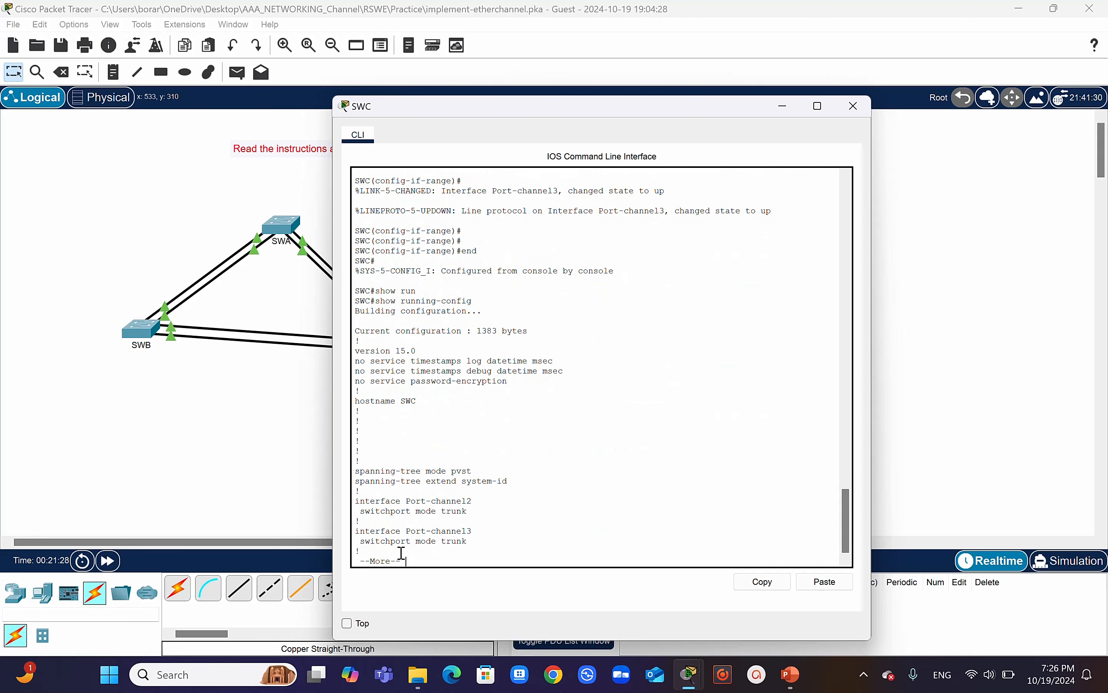
Page through SWC's running configuration to examine the port-channel interfaces and the trunk and channel-group settings of FastEthernet0/21 to 0/24.
key("Return")
key("Return")
key("Return")
key("Return")
key("Return")
key("Return")
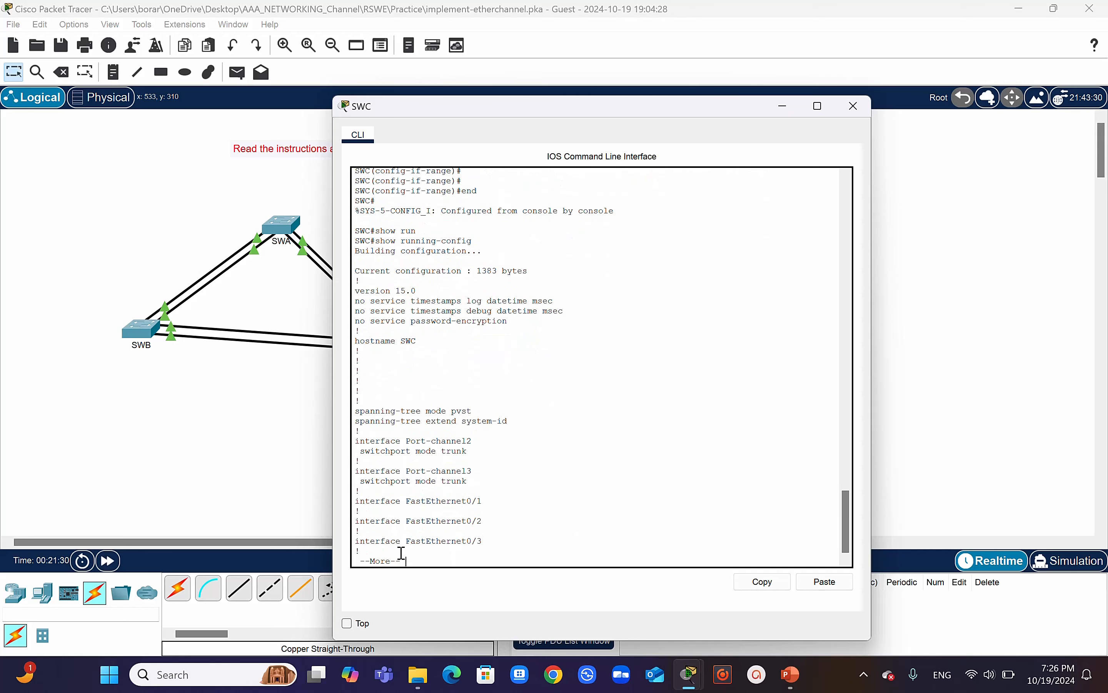
key("Return")
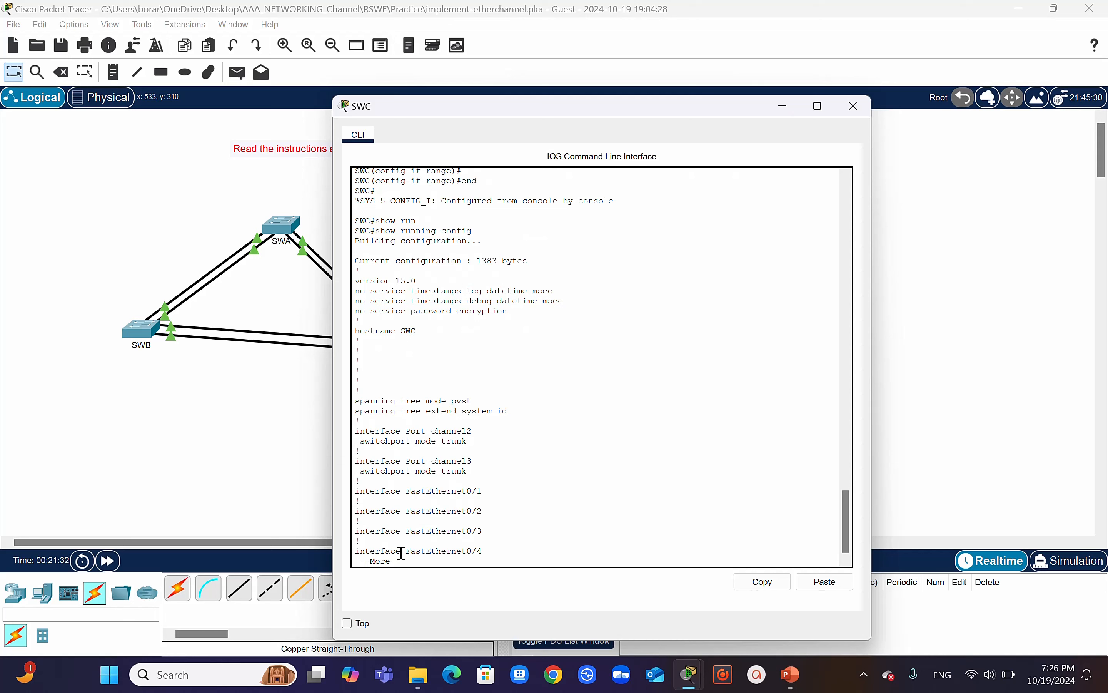
key("Return")
key("Return")
key("Return")
key("Return")
key("Return")
key("Return")
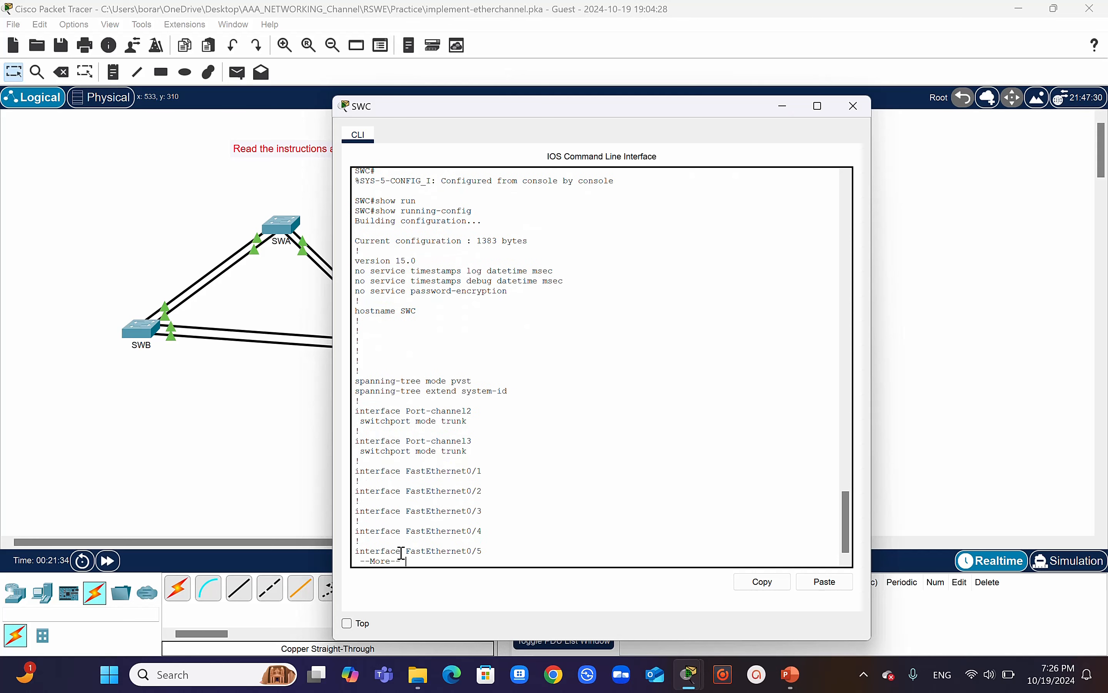
key("Return")
key("Return")
key("Return")
key("Return")
key("Return")
key("Return")
key("Return")
key("Return")
key("Return")
key("Return")
key("Return")
key("Return")
key("Return")
key("Return")
key("Return")
key("Return")
key("Return")
key("Return")
key("Return")
key("Return")
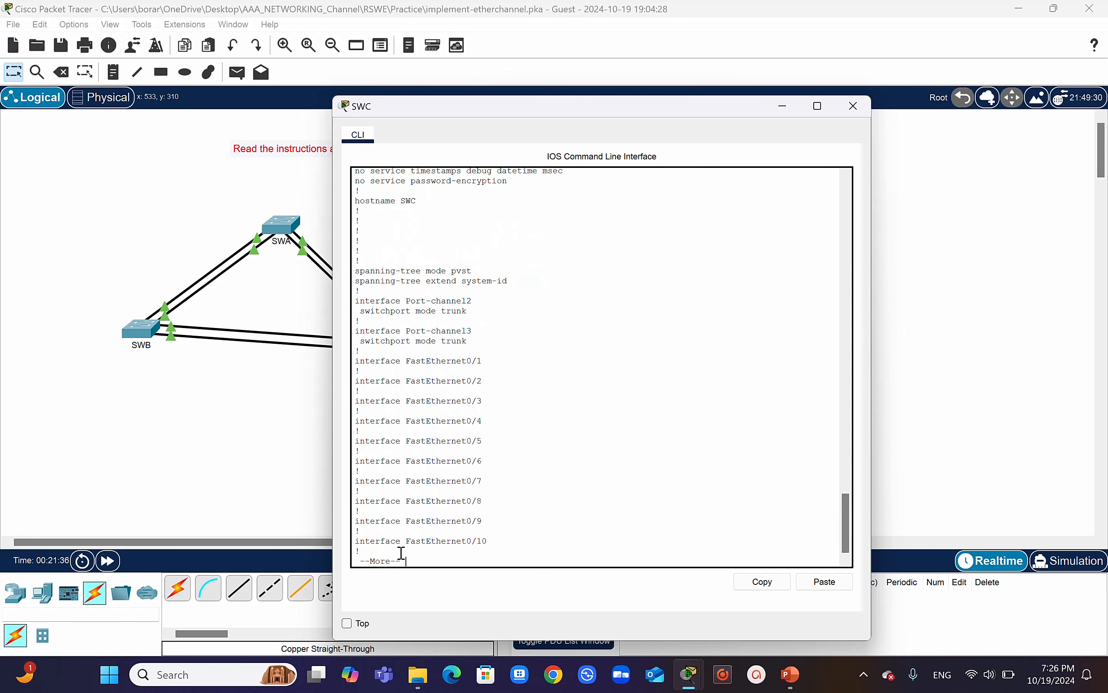
key("Return")
key("Return")
key("Return")
key("Return")
key("Return")
key("Return")
key("Return")
key("Return")
key("Return")
key("Return")
key("Return")
key("Return")
key("Return")
key("Return")
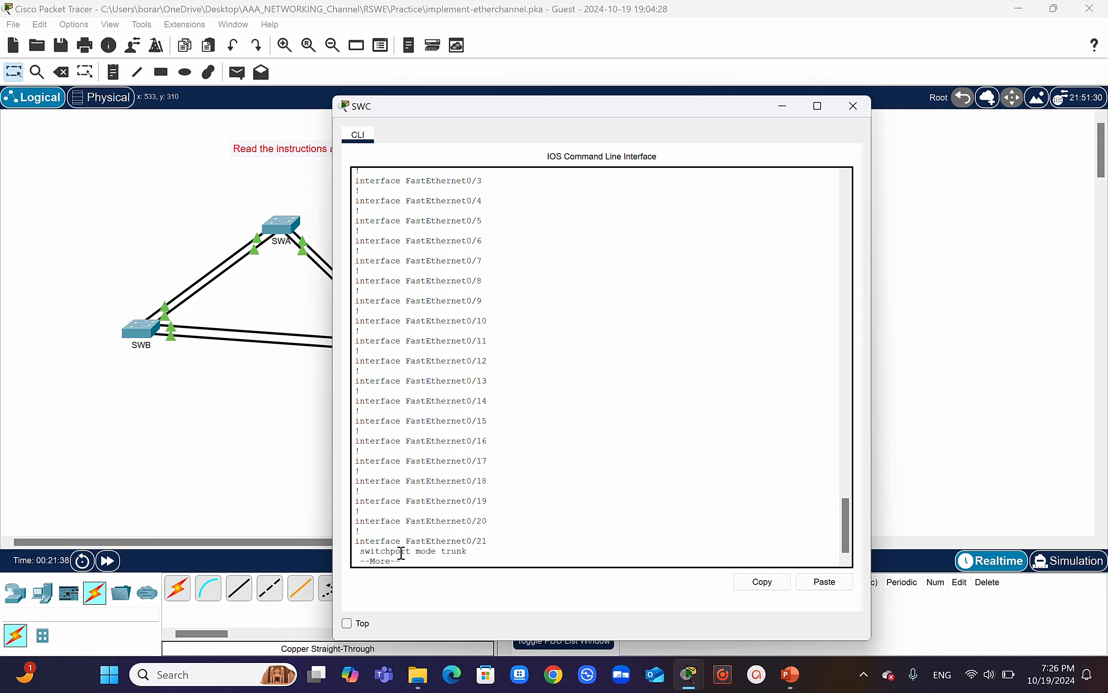
key("Return")
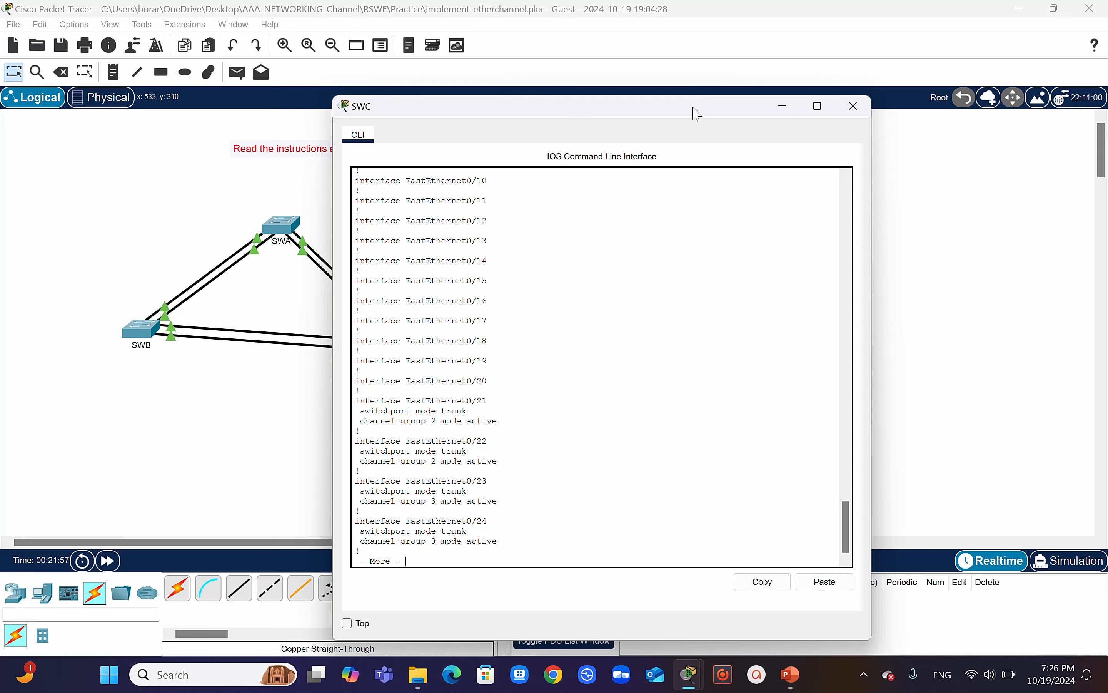
Place the SWB and SWC command-line windows side by side and compare their channel-group 3 settings on FastEthernet0/23 and 0/24.
left_click_drag(696, 114, 920, 110)
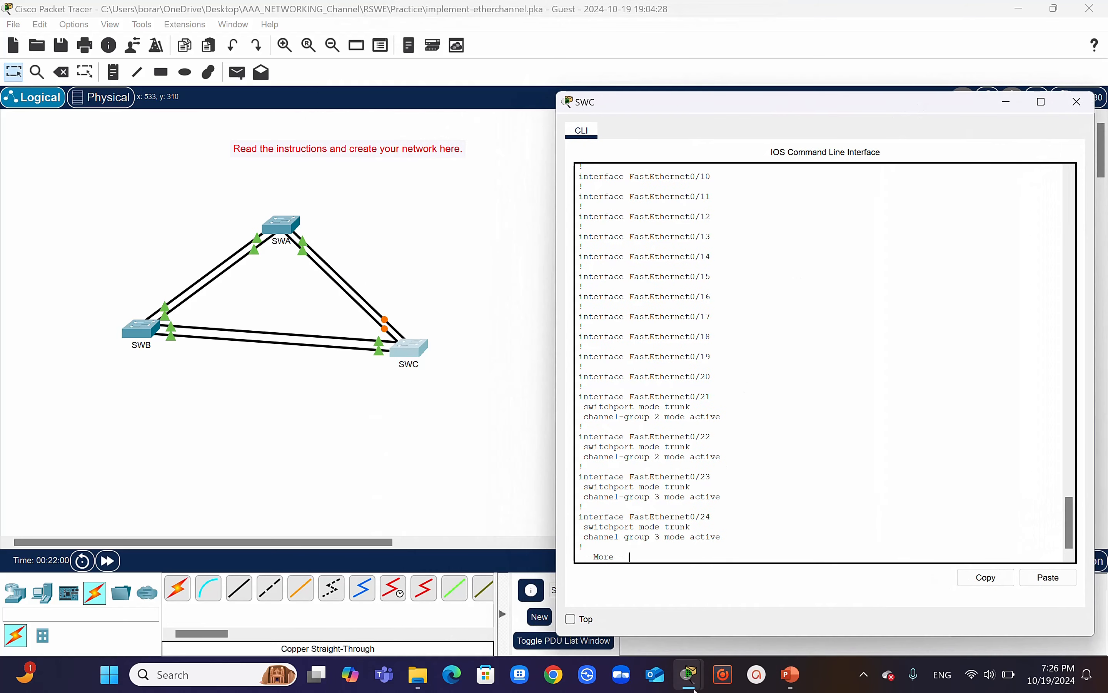
mouse_move(705, 682)
left_click(832, 532)
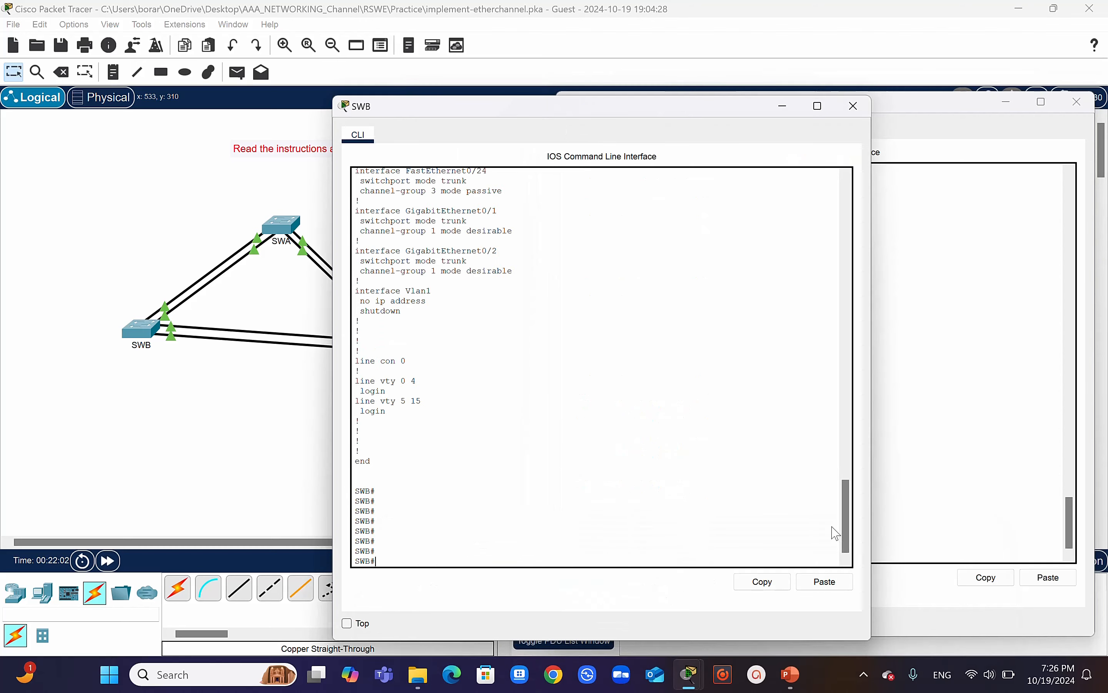
left_click_drag(633, 110, 313, 119)
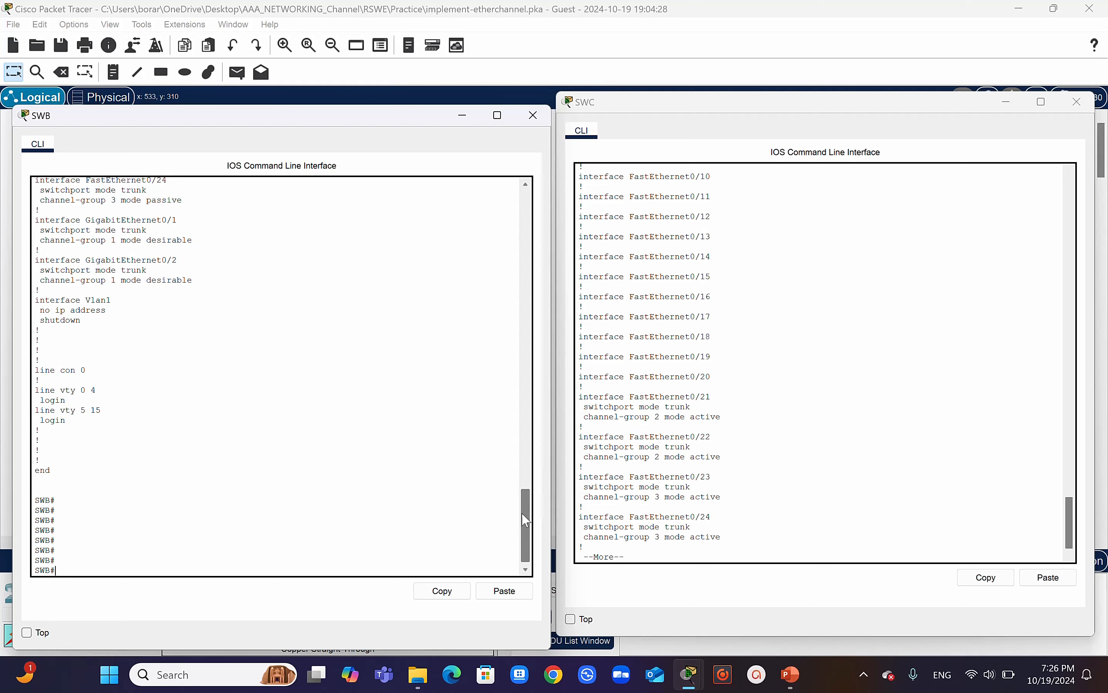
left_click_drag(526, 520, 530, 498)
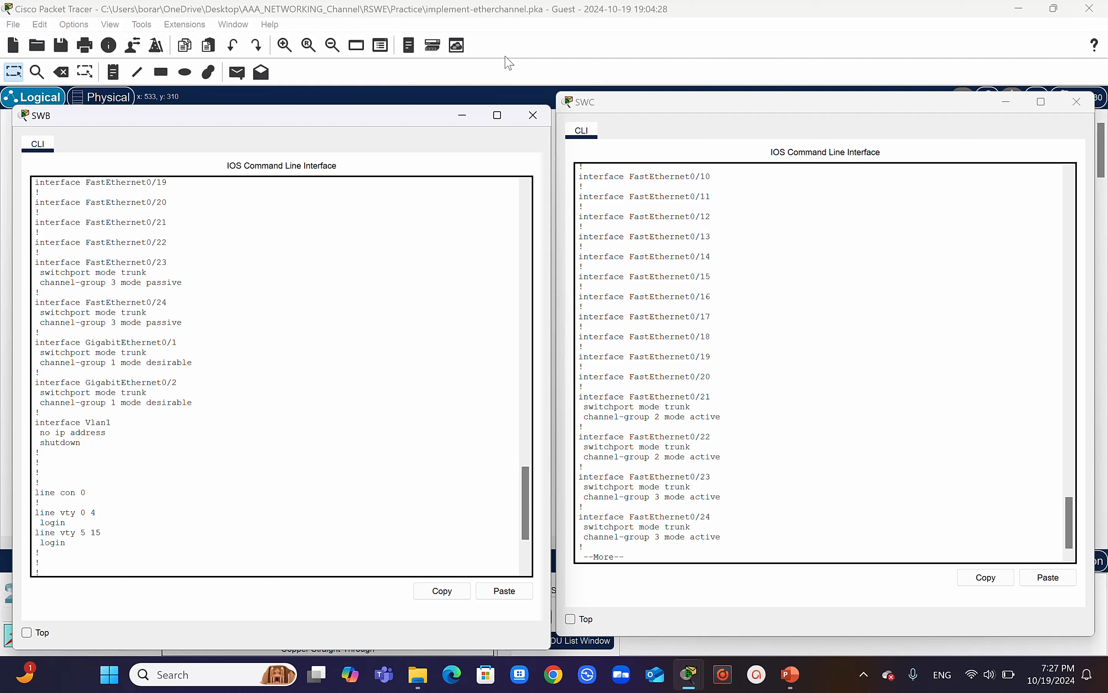
Clear the switch windows from view and bring up the PT Activity instructions to check the completion percentage.
left_click(463, 121)
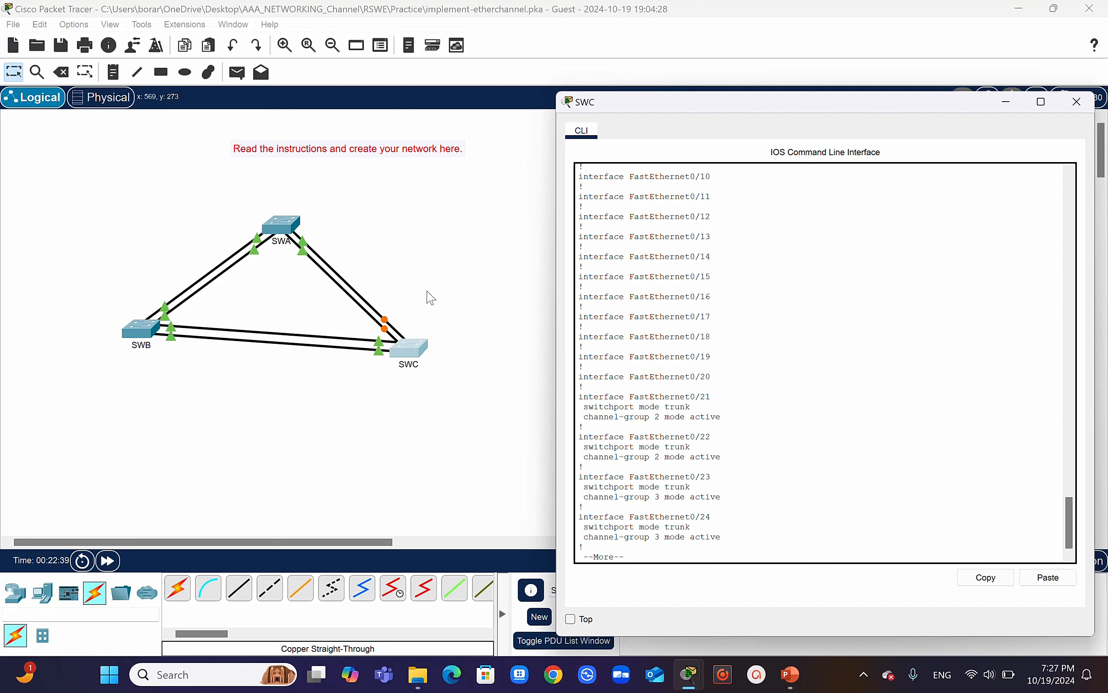
left_click(431, 422)
mouse_move(687, 688)
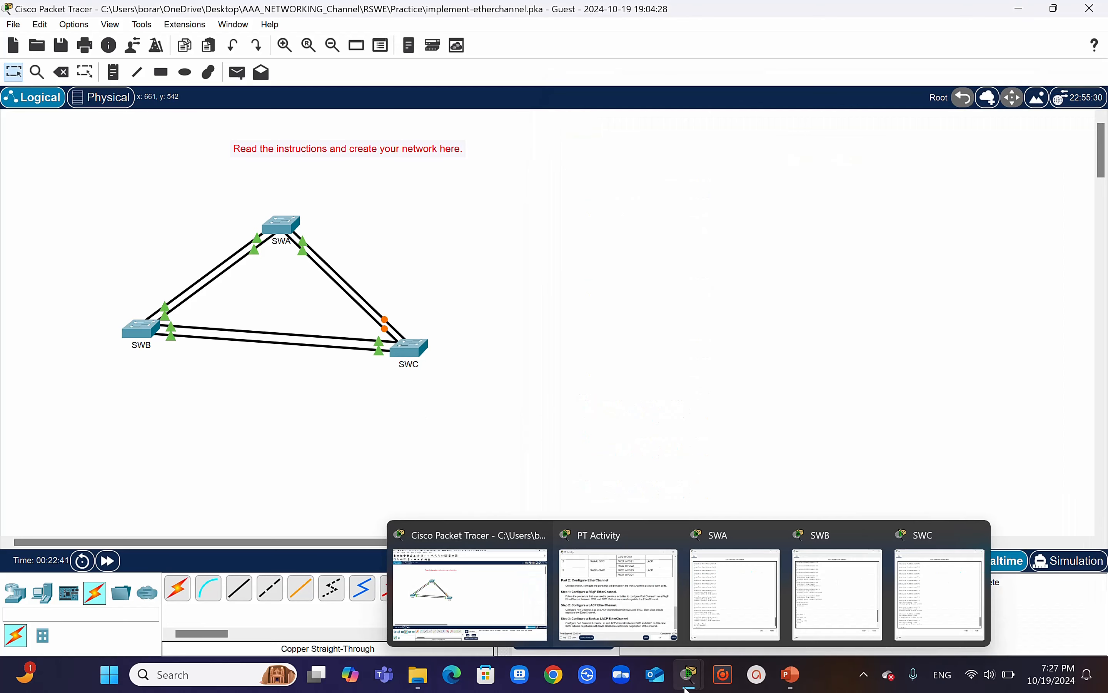
left_click(644, 596)
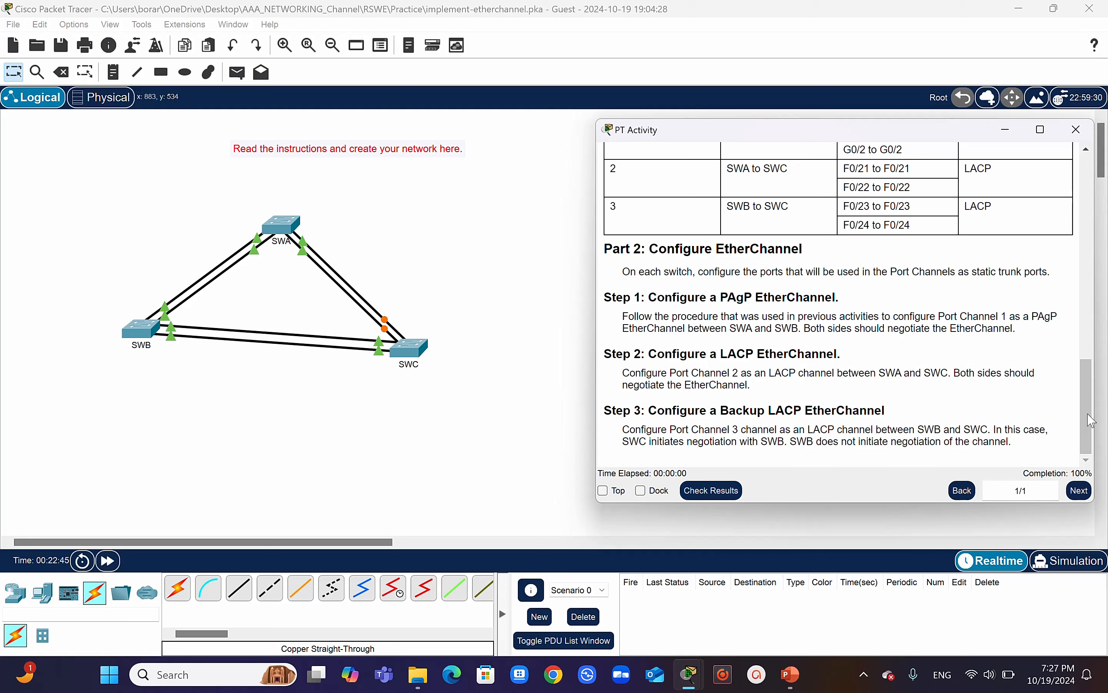
Switch to the EtherChannel_ presentation in PowerPoint, present slide 3 as a slide show, and end the show.
right_click(790, 681)
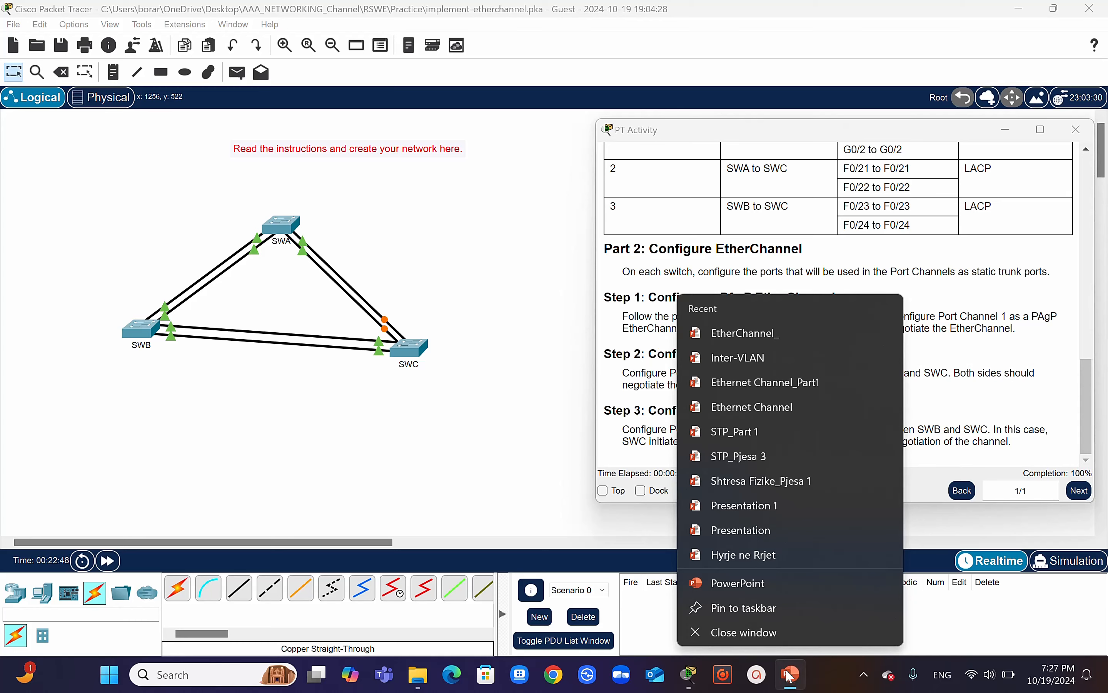
left_click(789, 678)
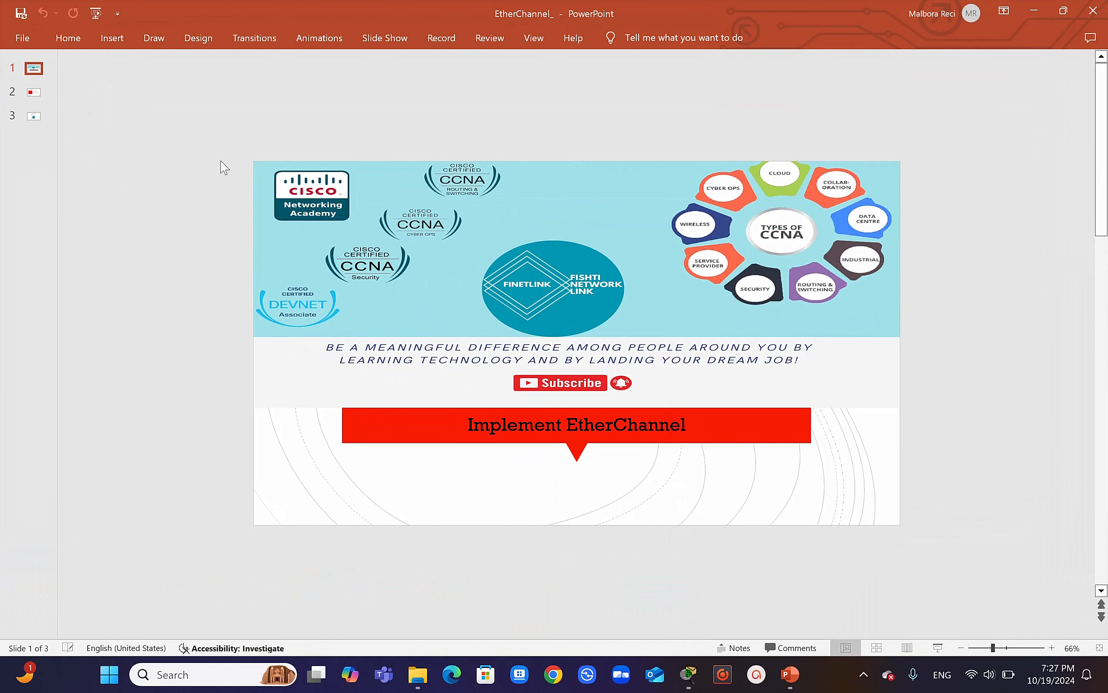
left_click(32, 118)
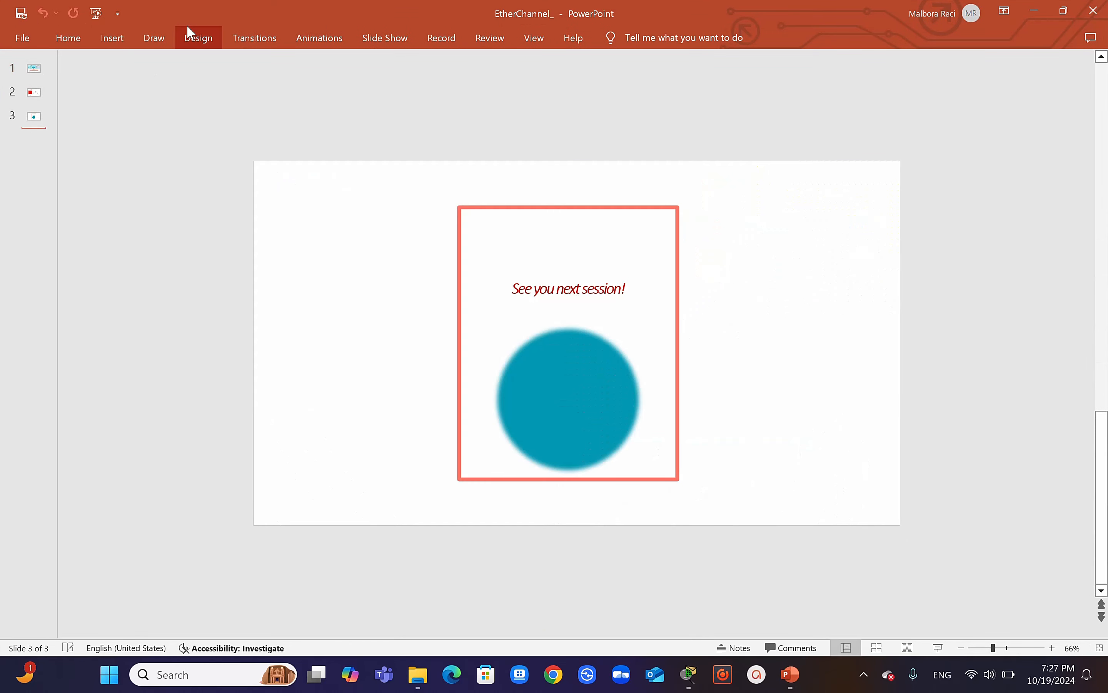
left_click(383, 37)
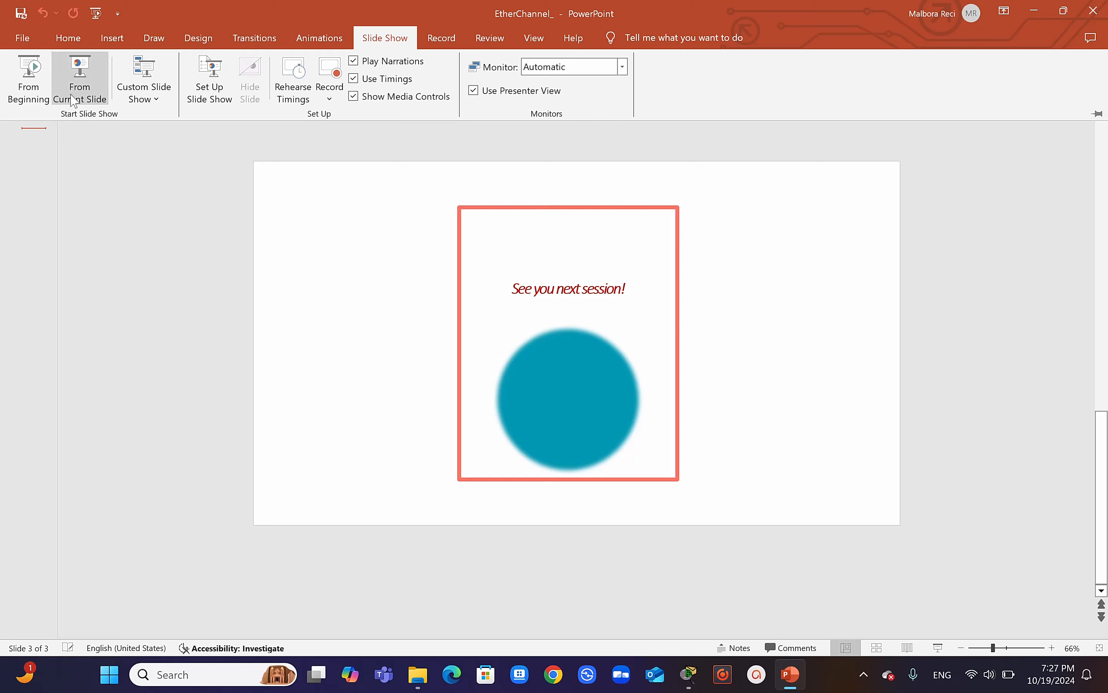
left_click(80, 69)
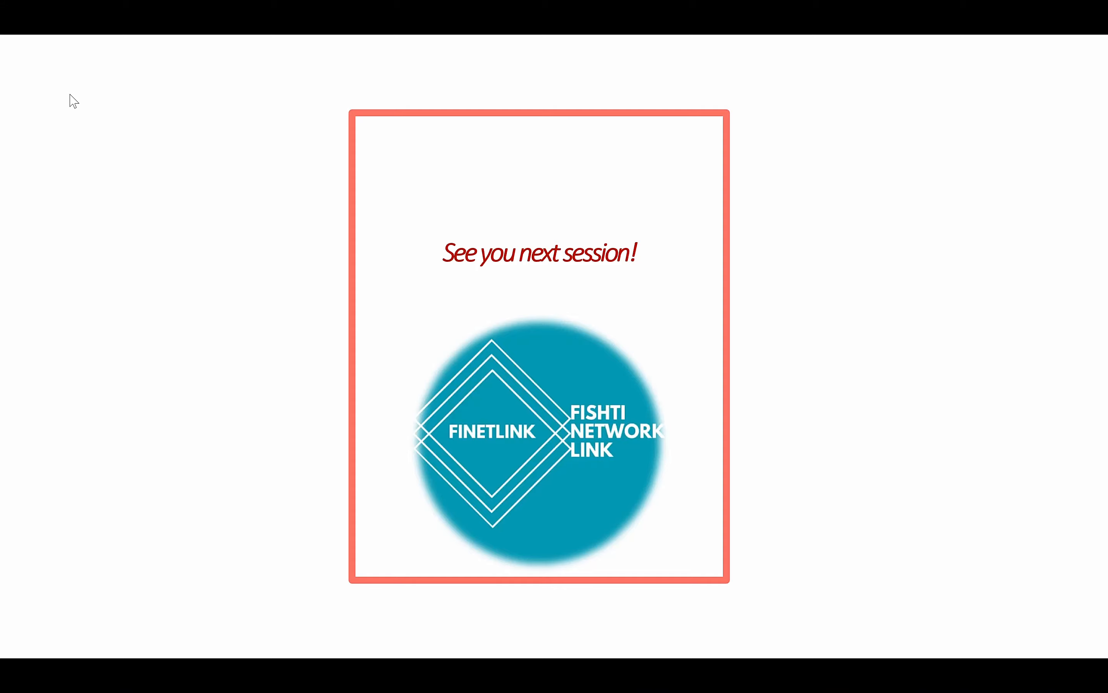
key("Escape")
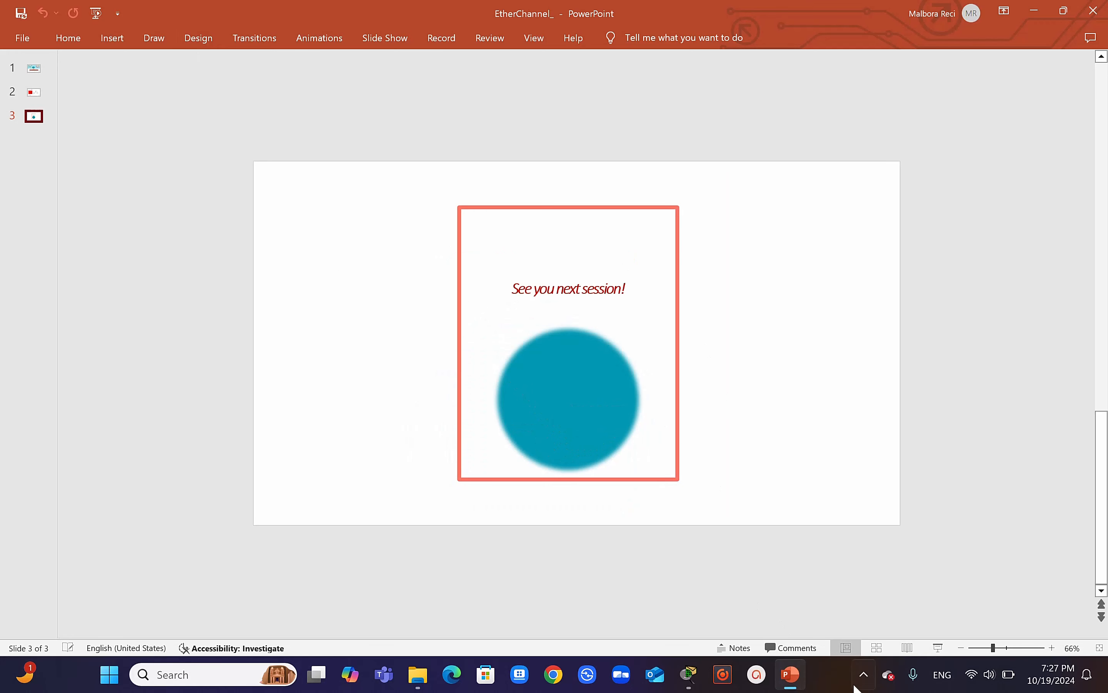
left_click(863, 675)
left_click(802, 597)
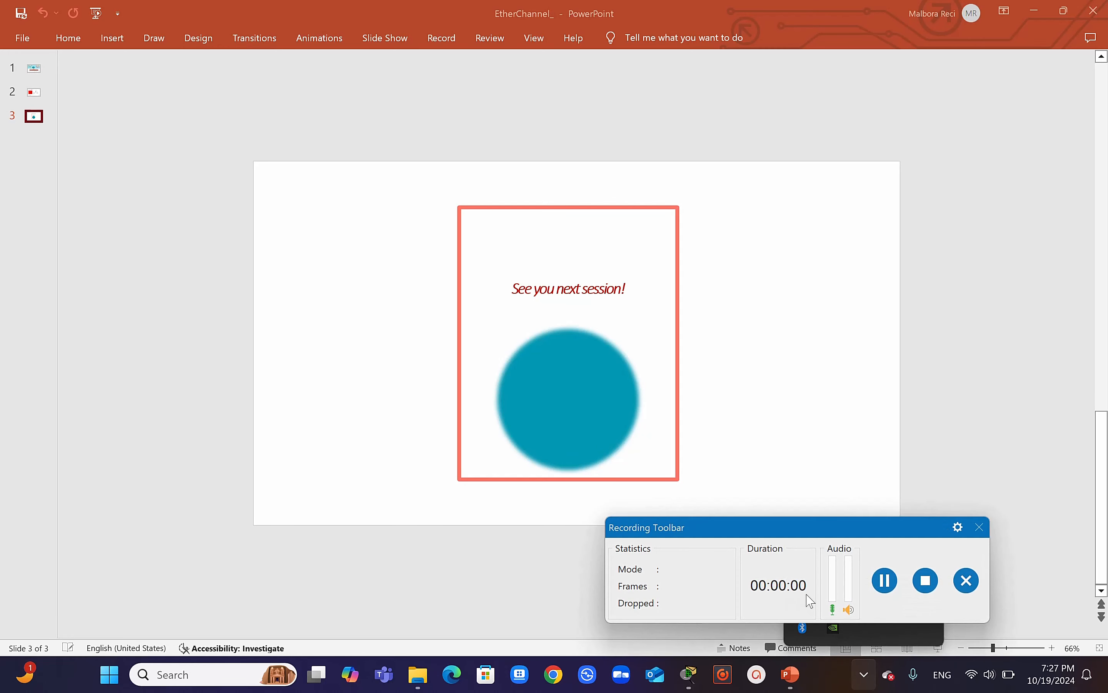